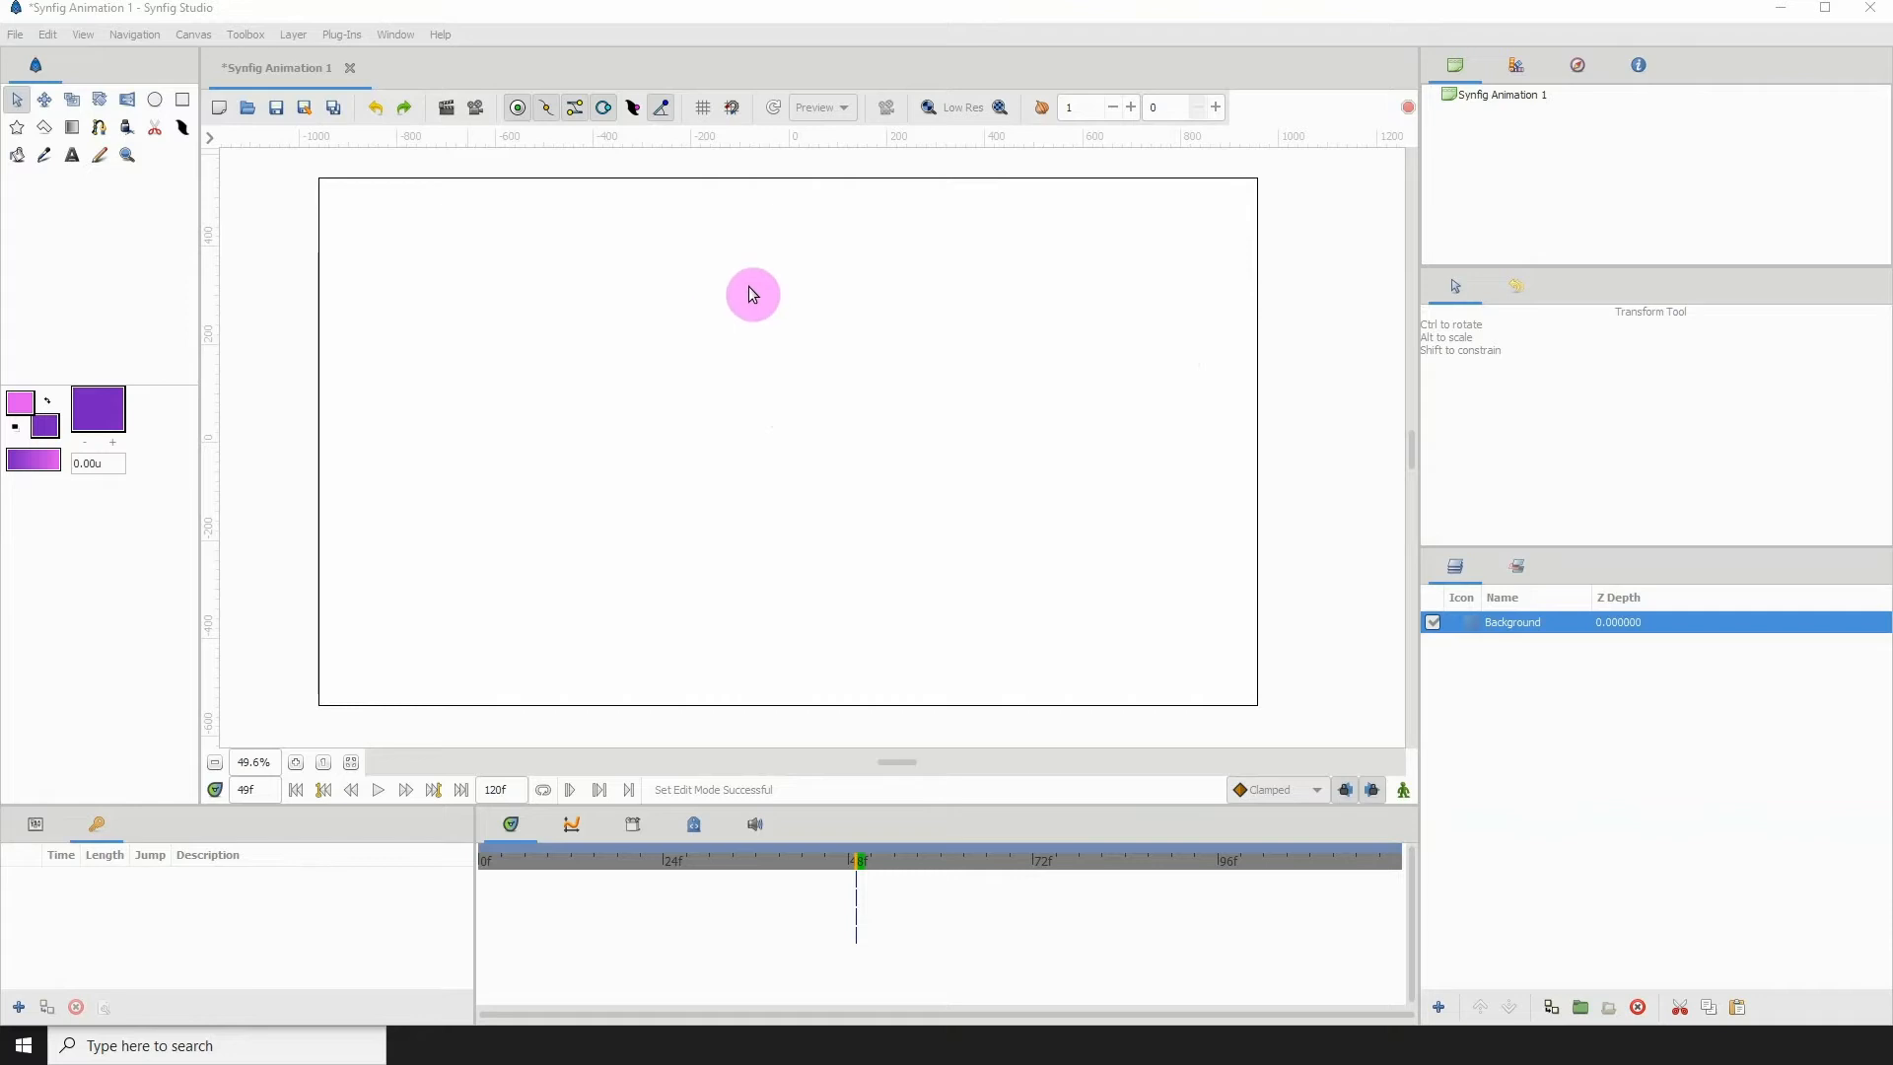
Step: Show the 100 px grid on the canvas and enable snapping to it in the canvas options
{"action": "left_click", "coordinate": [190, 44]}
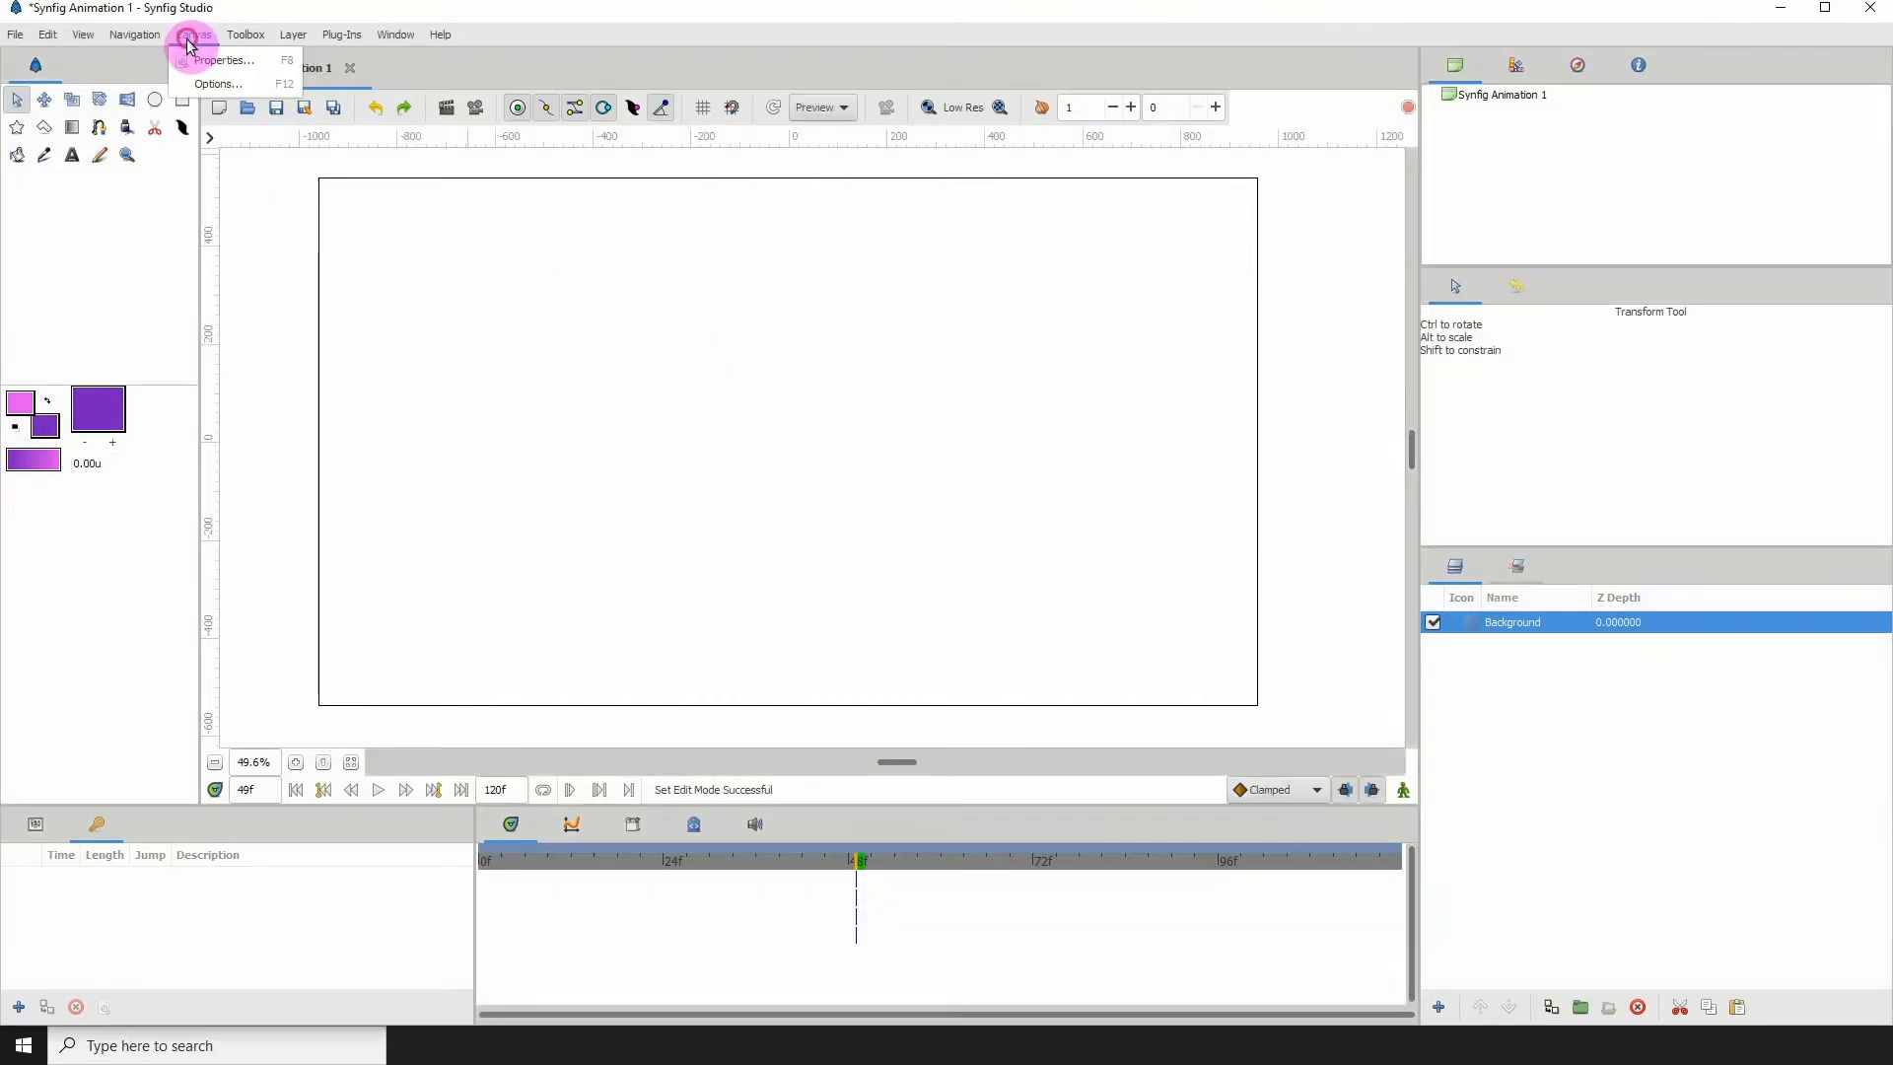
{"action": "left_click", "coordinate": [219, 87]}
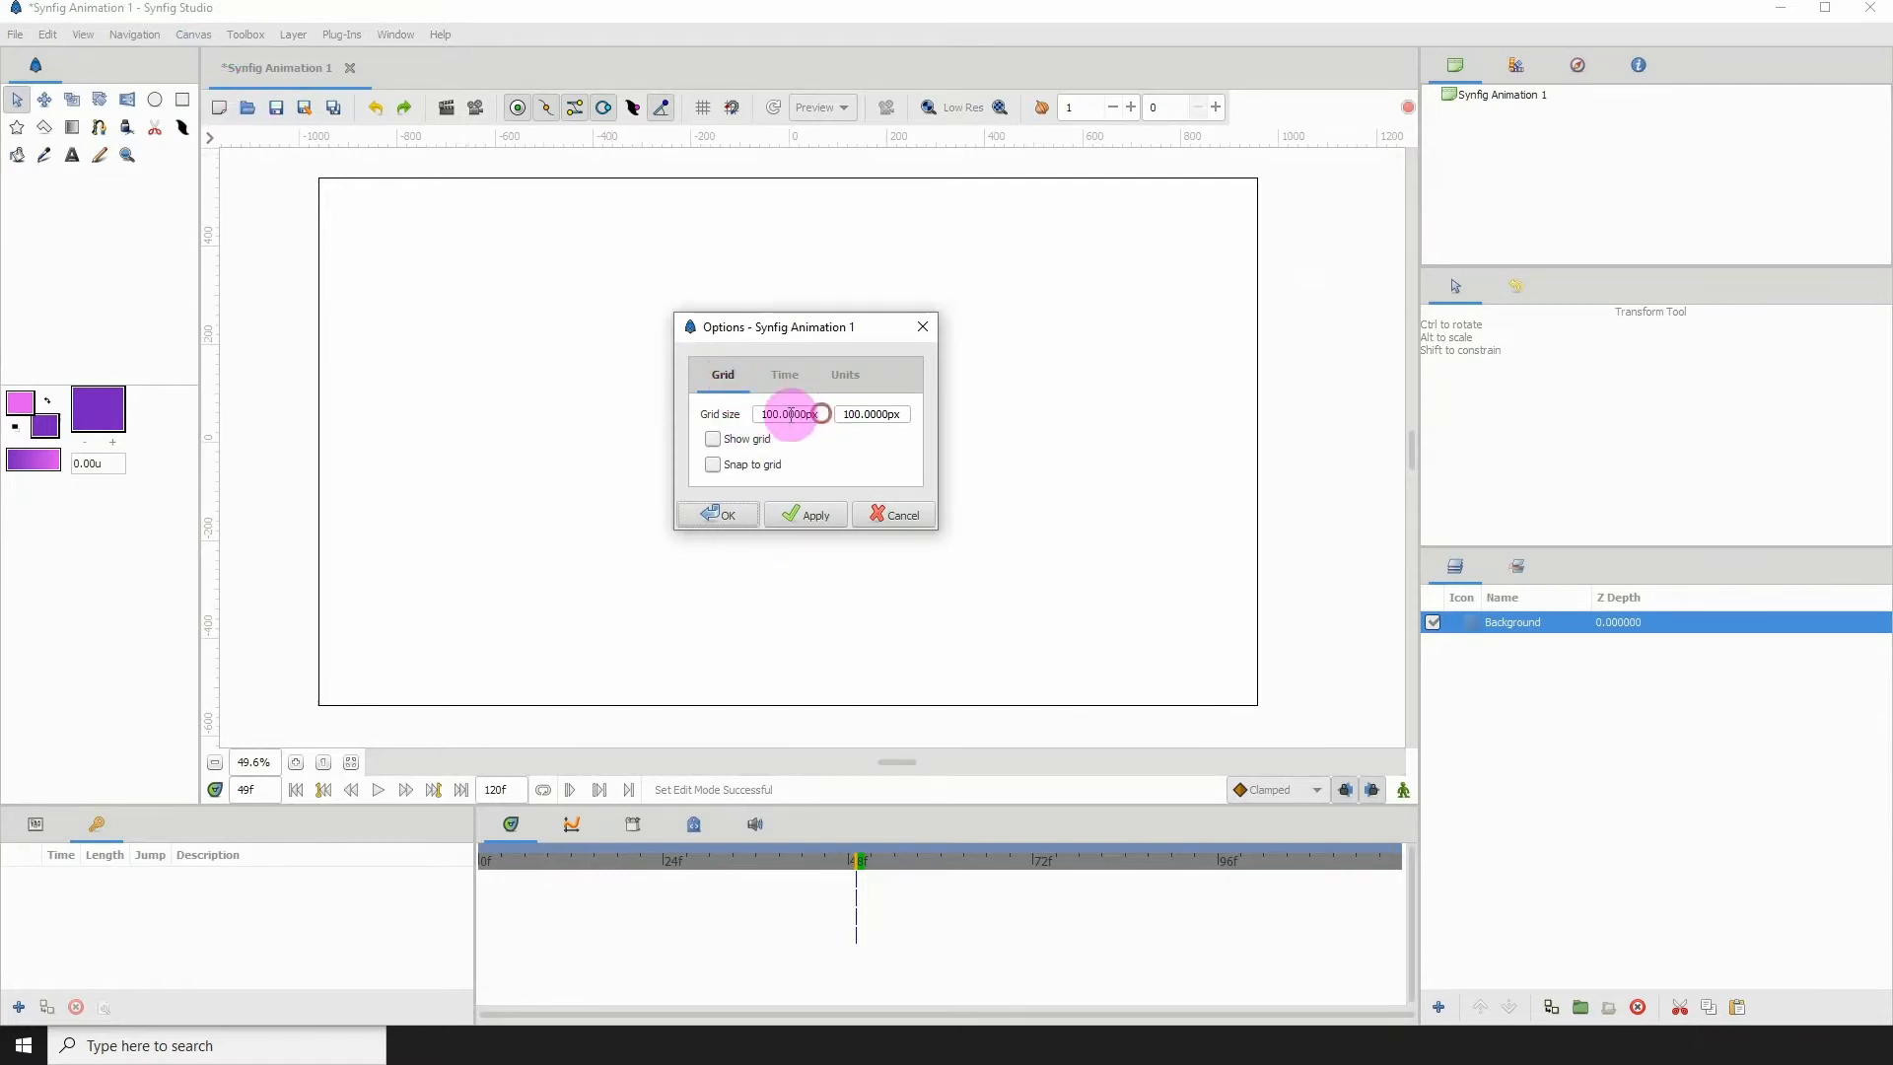
{"action": "left_click_drag", "start_coordinate": [758, 422], "coordinate": [818, 429]}
{"action": "left_click", "coordinate": [766, 419]}
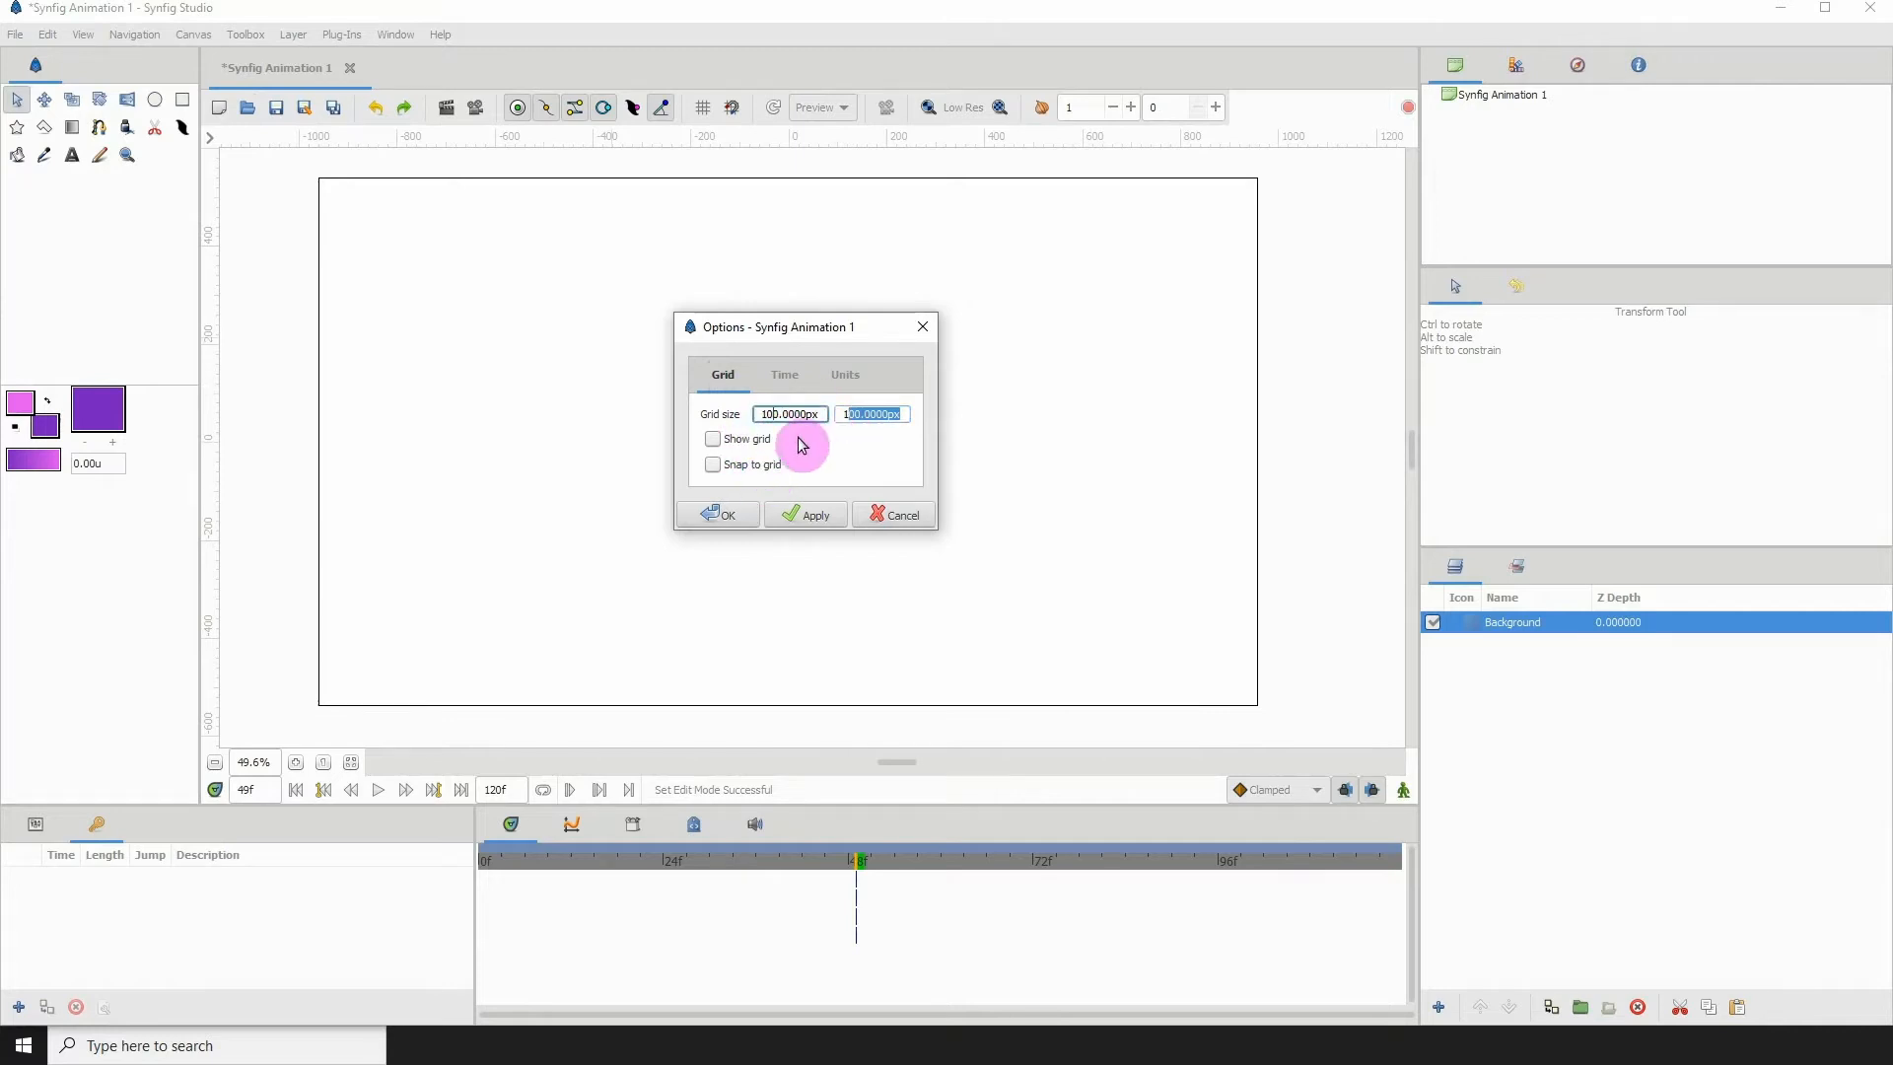
{"action": "left_click", "coordinate": [846, 417]}
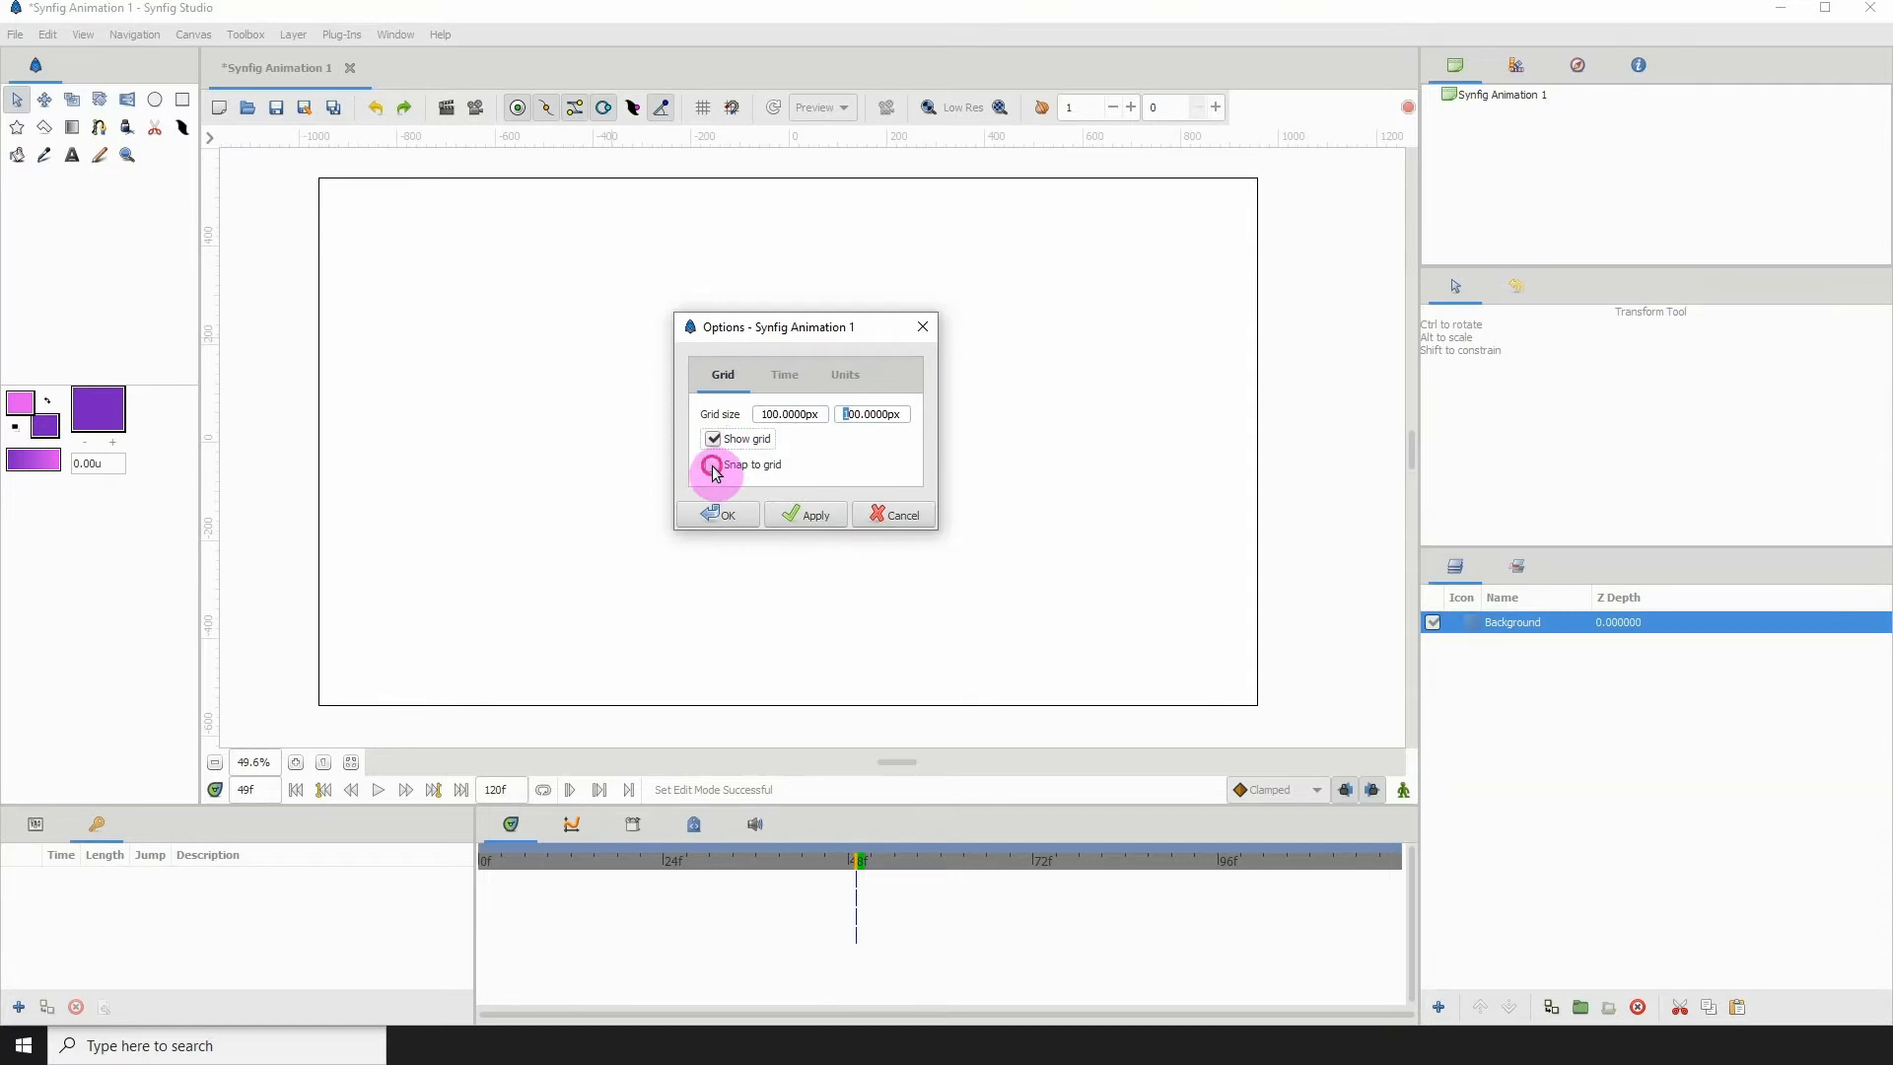
{"action": "left_click", "coordinate": [798, 522]}
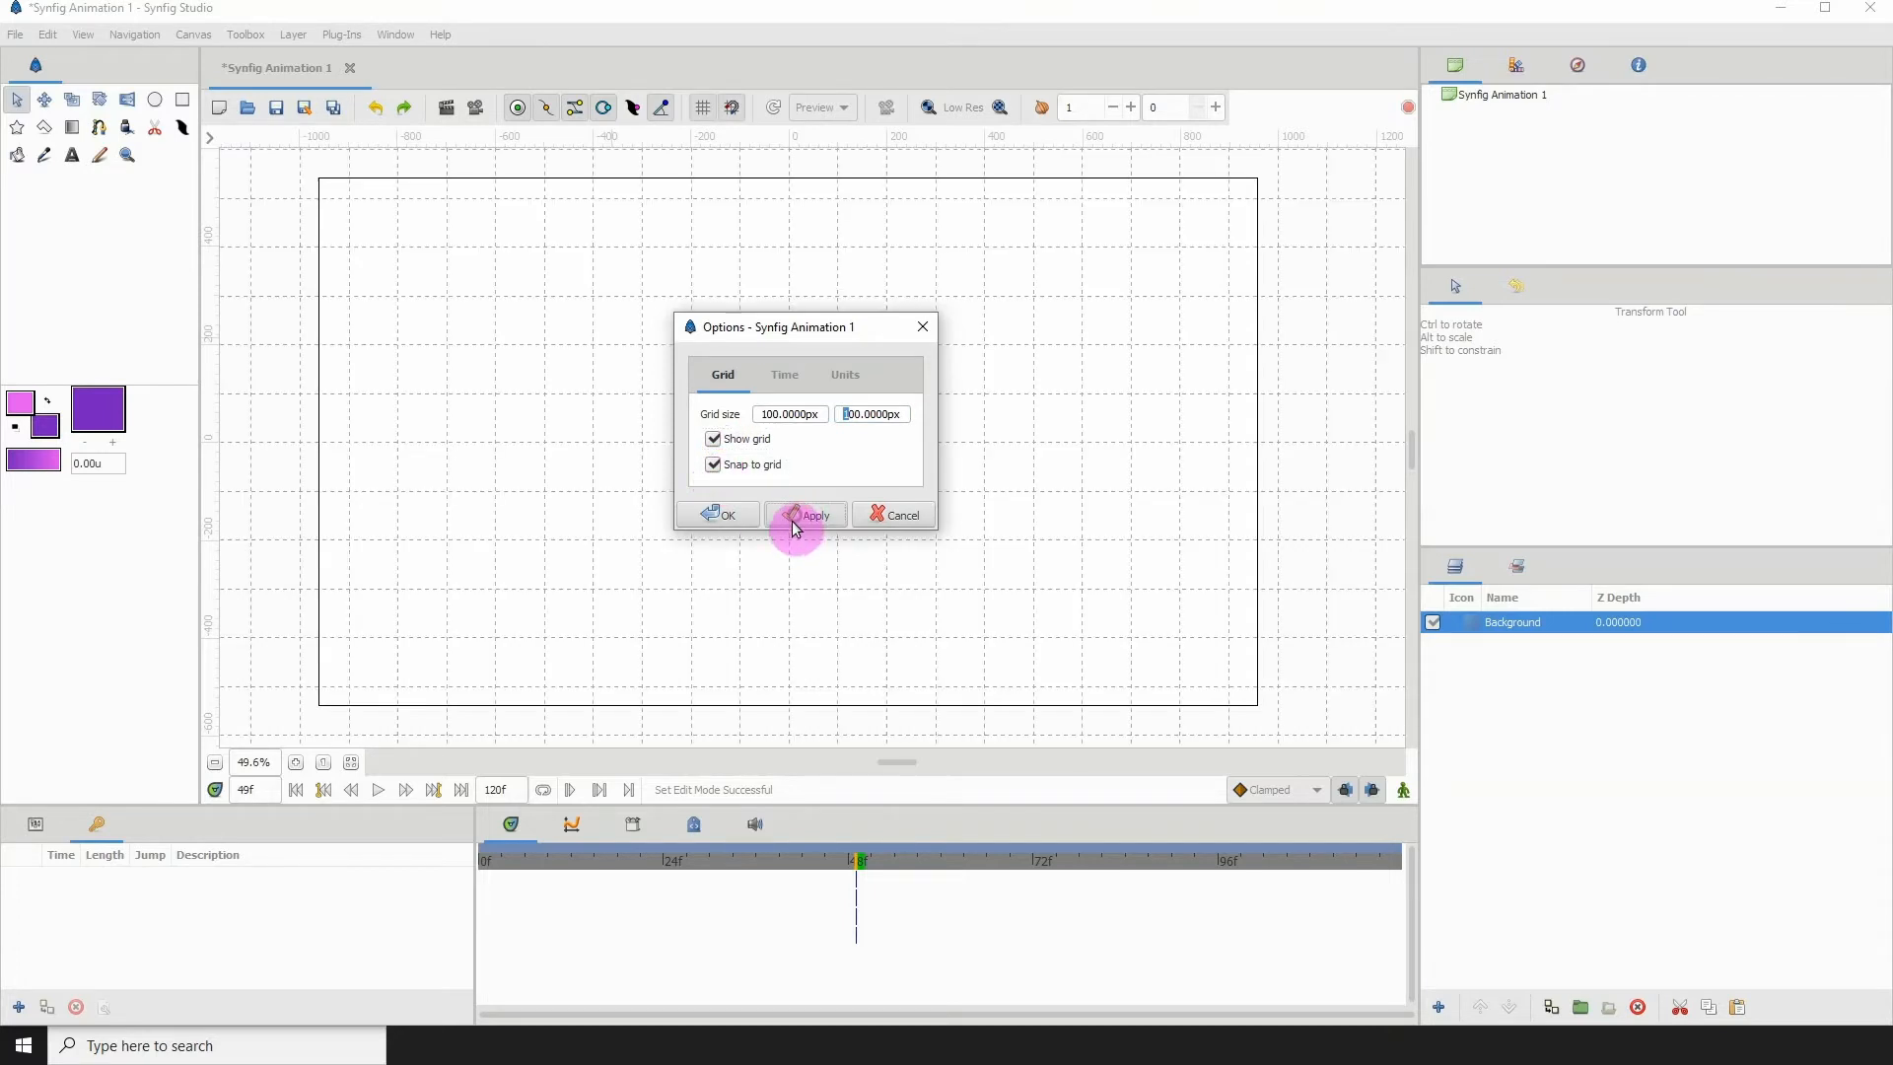
{"action": "left_click", "coordinate": [722, 526]}
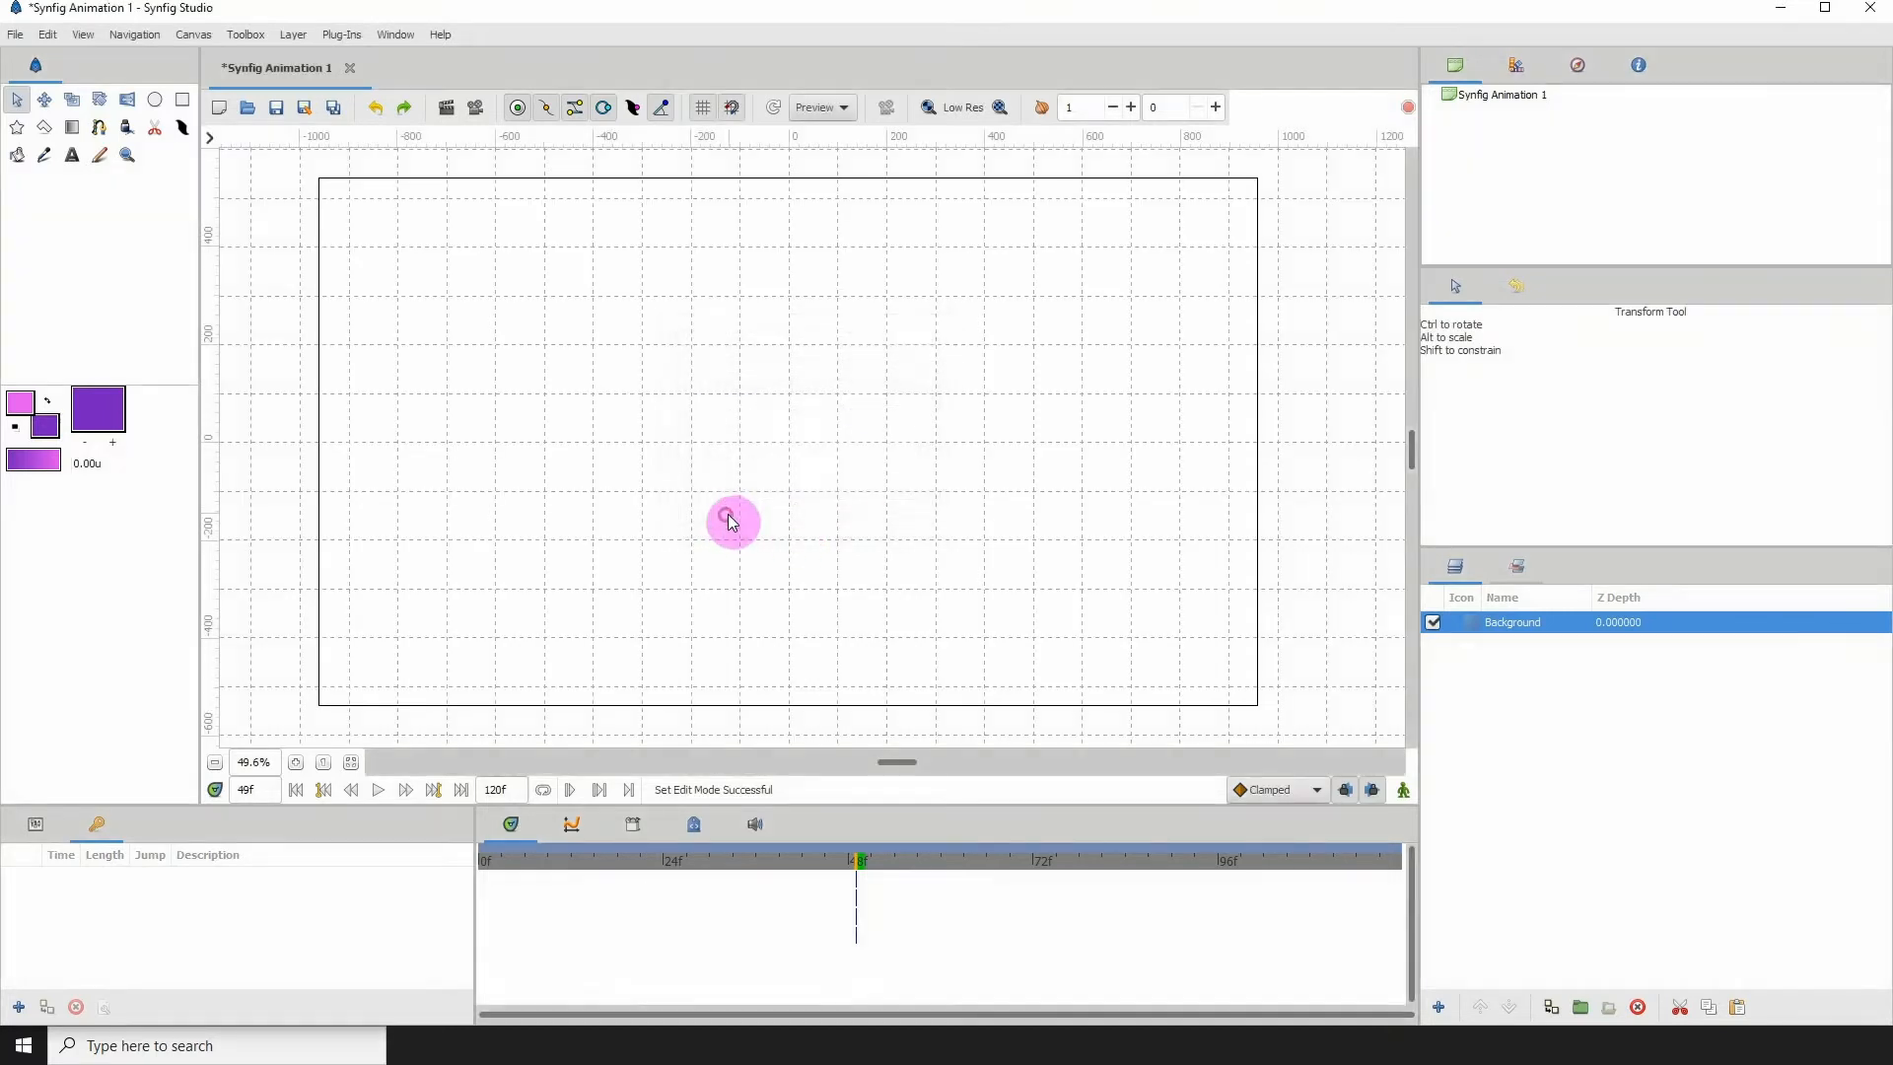
{"action": "left_click", "coordinate": [731, 109]}
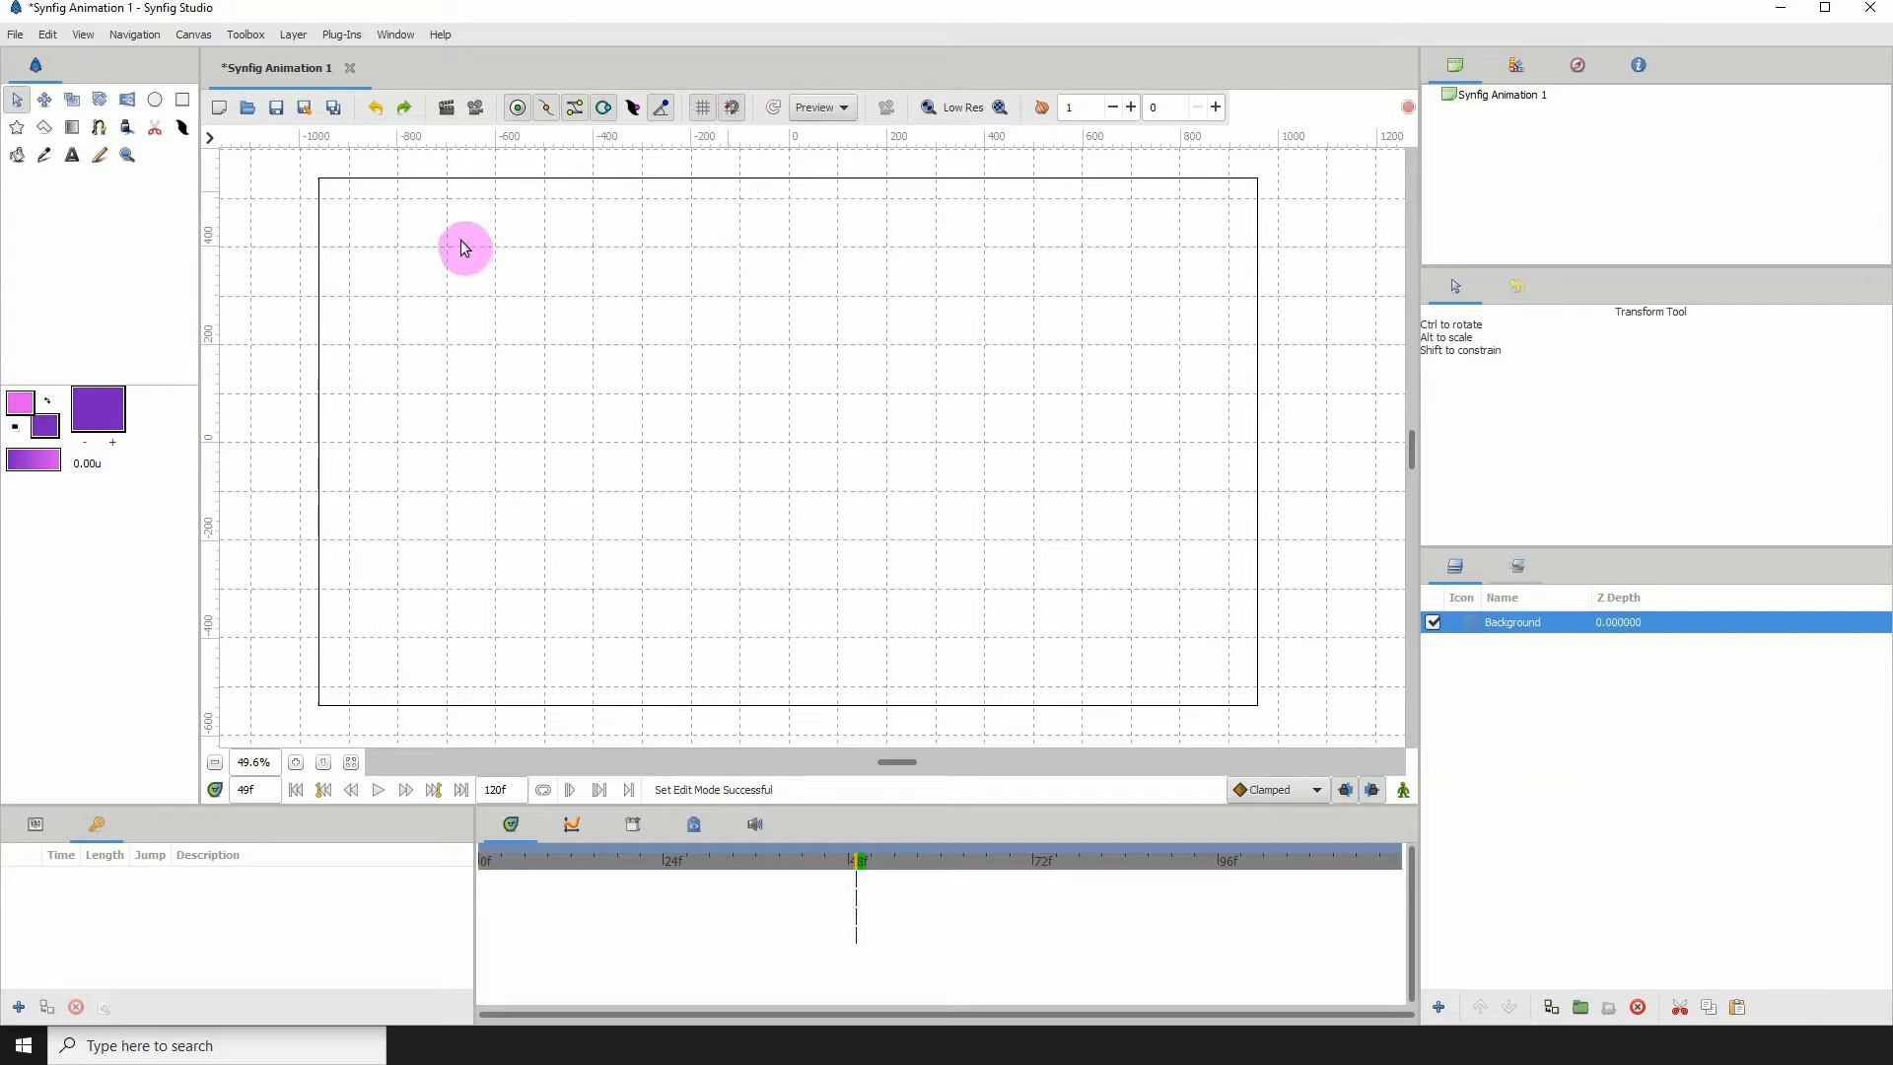
Step: Draw an open, wavy outline spline with vertices at about (-1000, 400), (-100, -200), (500, 300) and (1200, -200) px
{"action": "left_click", "coordinate": [99, 133]}
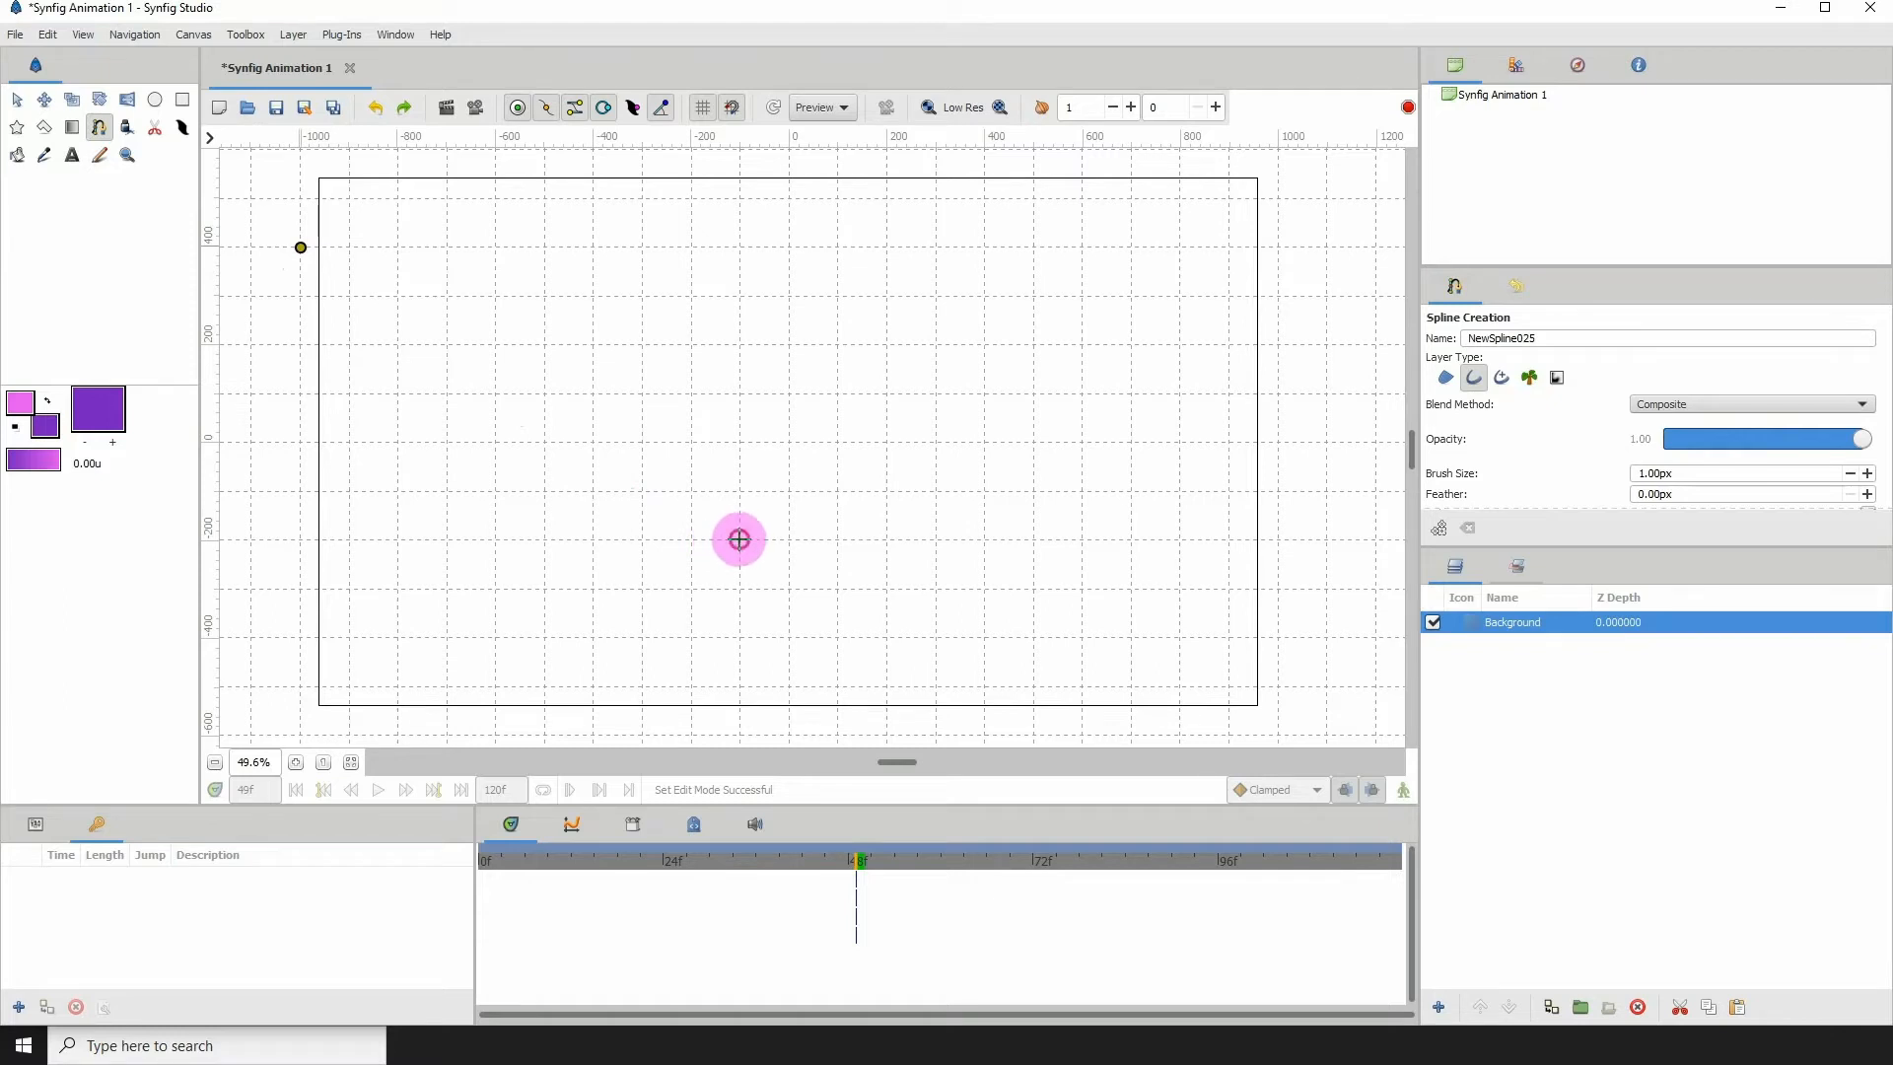
{"action": "left_click_drag", "start_coordinate": [739, 539], "coordinate": [986, 540]}
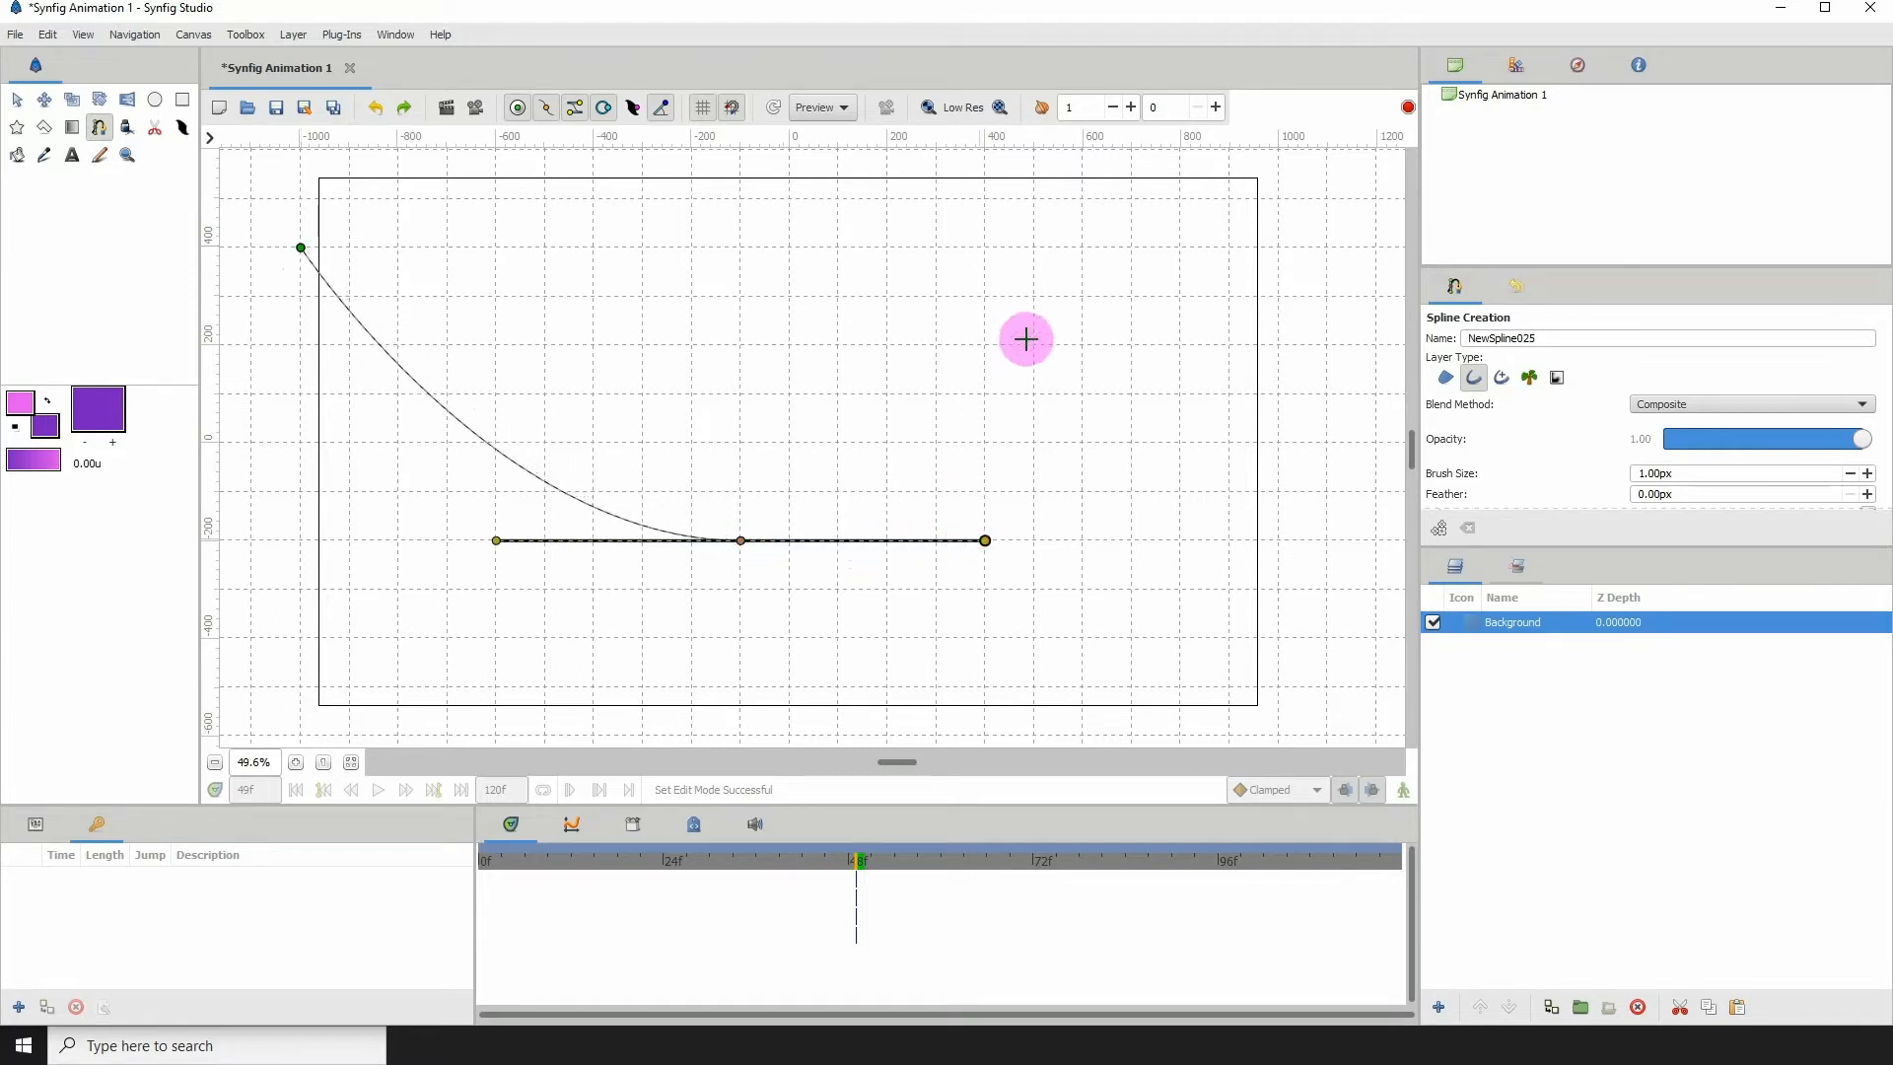
{"action": "left_click_drag", "start_coordinate": [1032, 295], "coordinate": [1217, 308]}
{"action": "left_click_drag", "start_coordinate": [1377, 539], "coordinate": [1659, 540]}
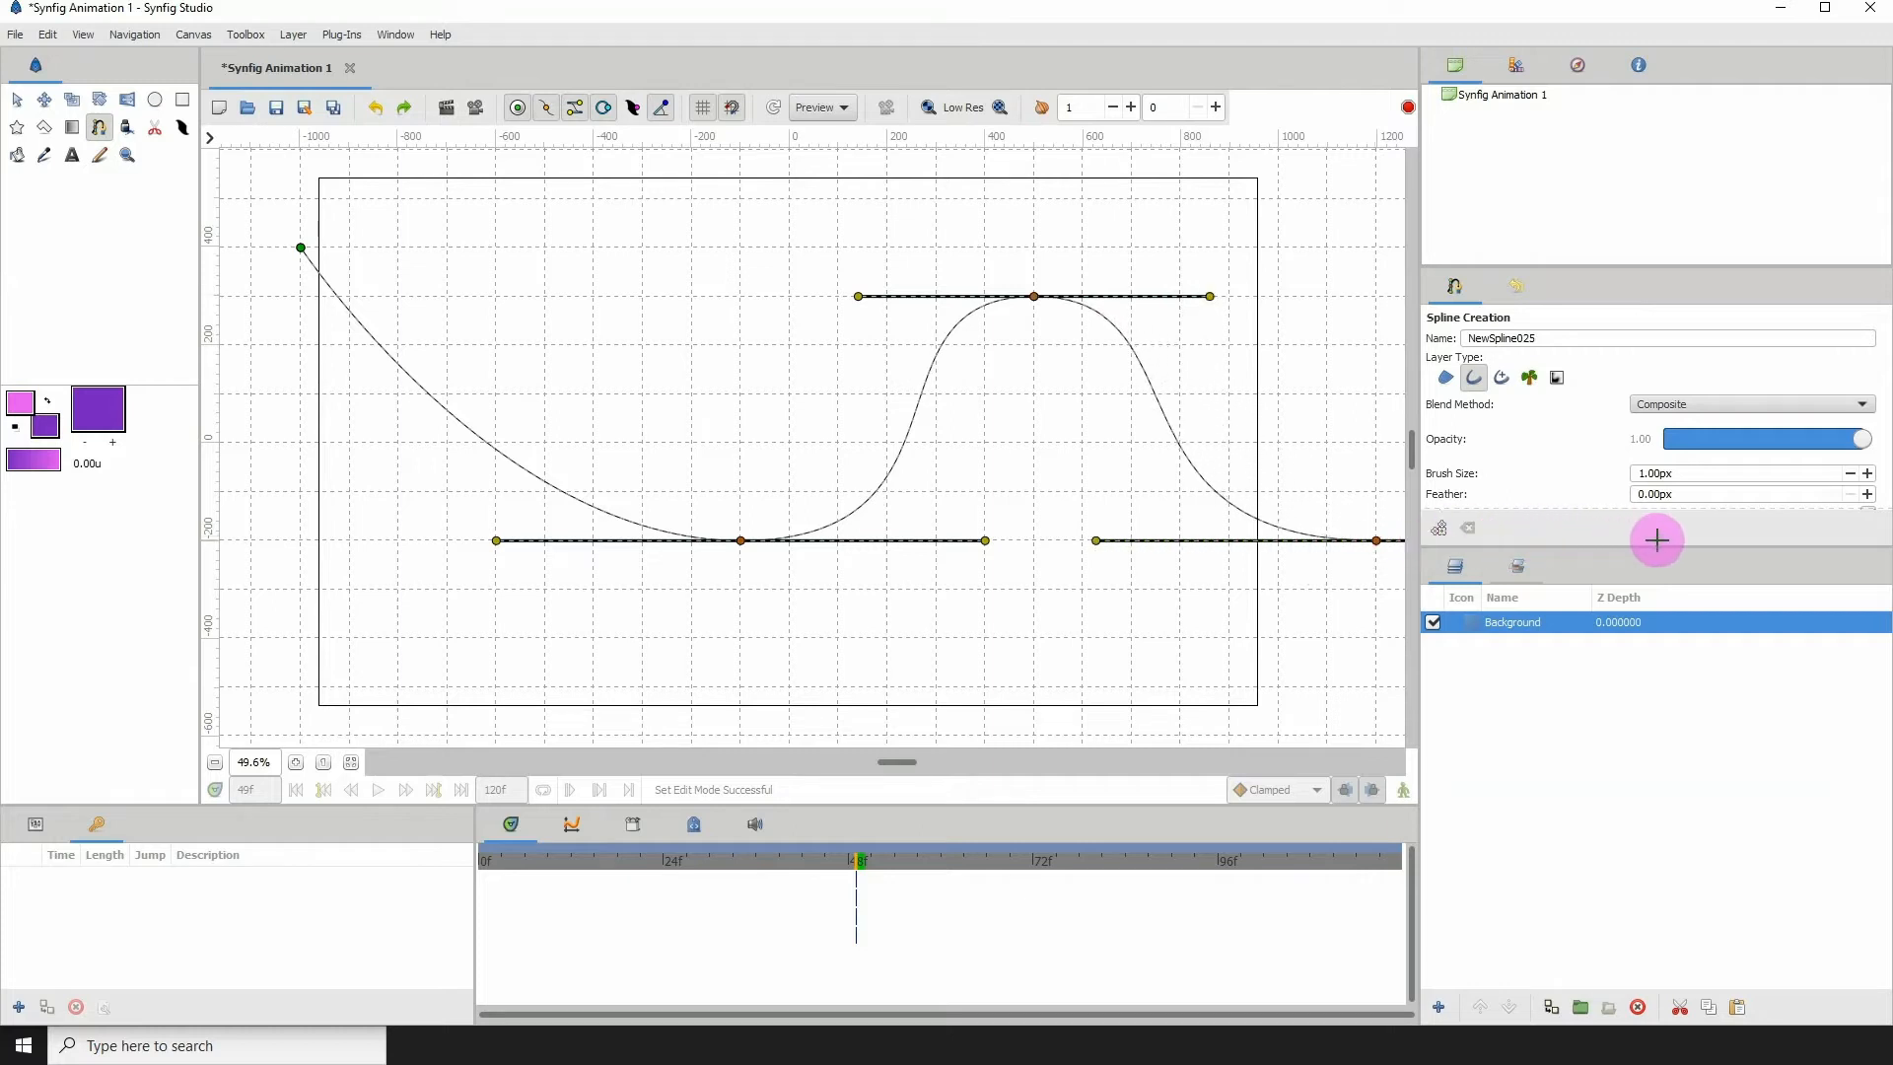
{"action": "key", "text": "Return"}
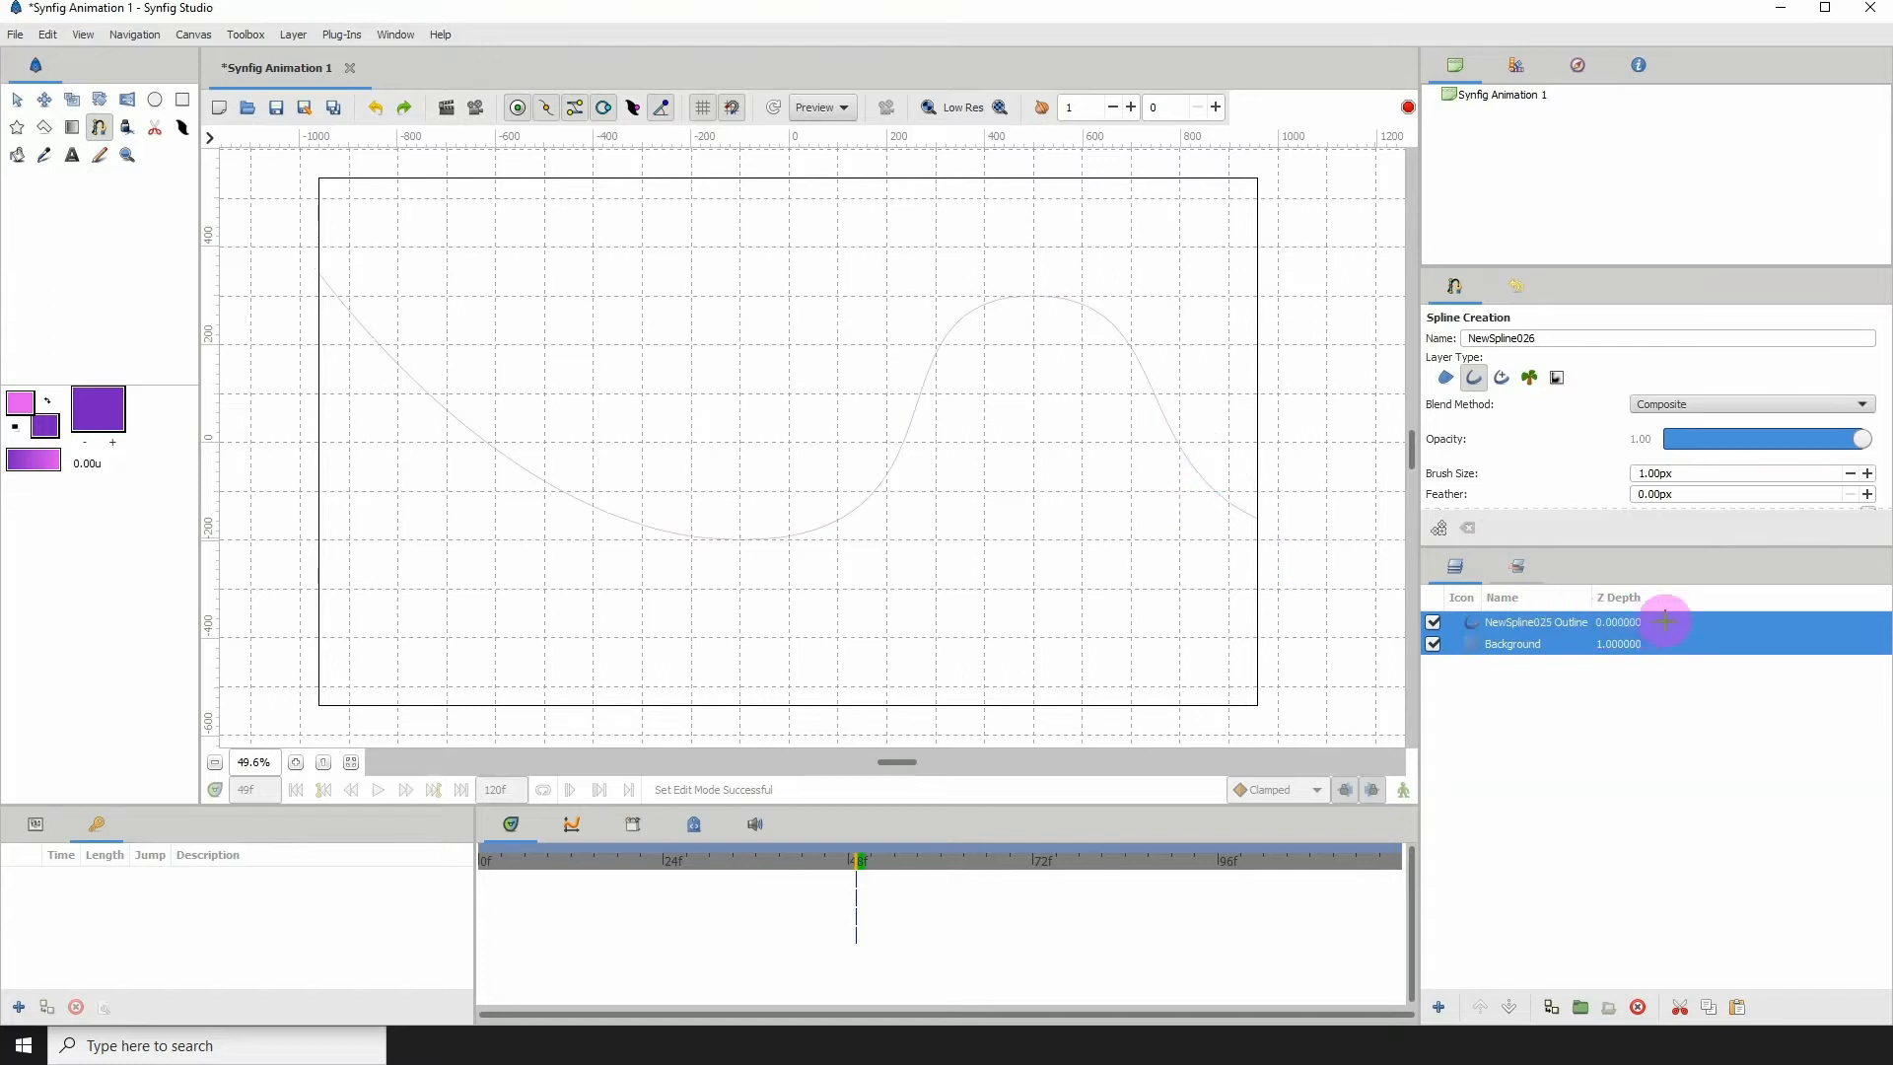
Step: Reshape the outline spline by moving its crest to about (460, 100) px, adjusting the crest's tangent, and shifting its dip to about (-290, -200) px
{"action": "left_click", "coordinate": [1675, 623]}
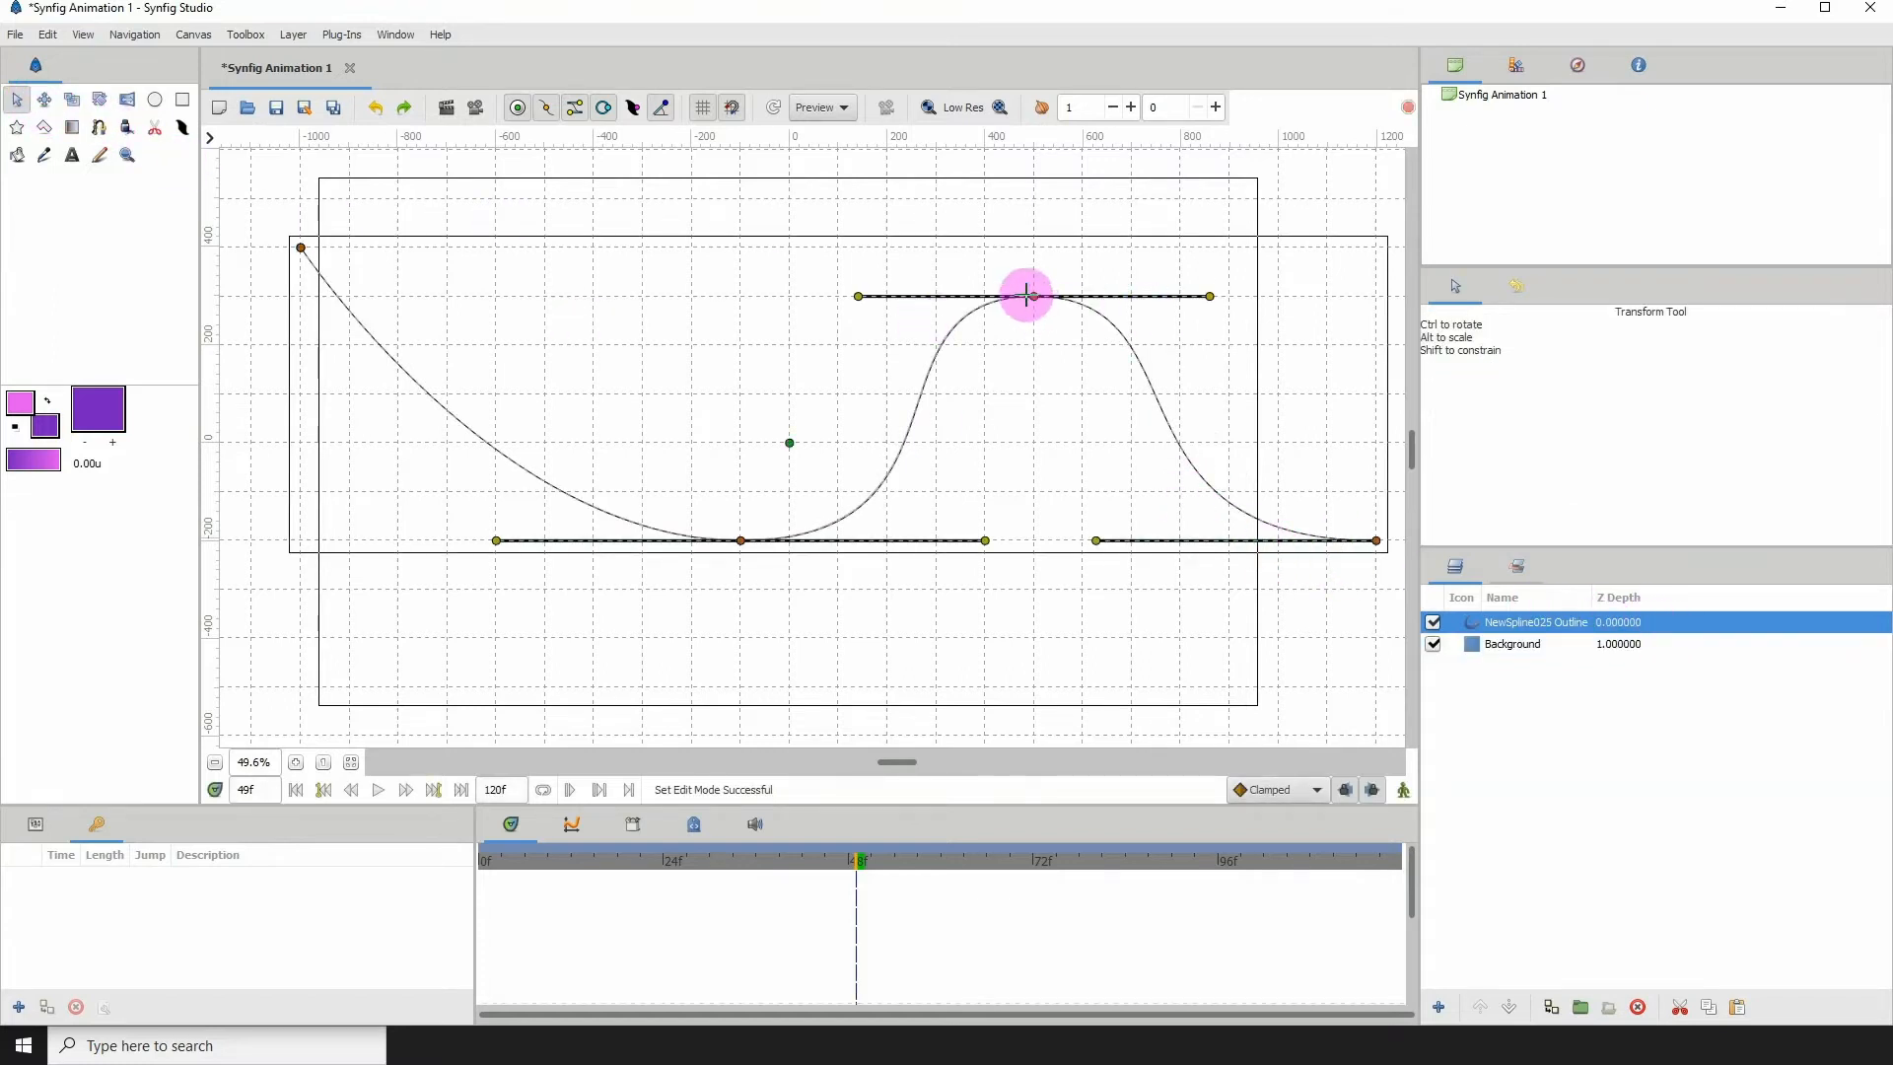
{"action": "left_click_drag", "start_coordinate": [1034, 296], "coordinate": [1034, 393]}
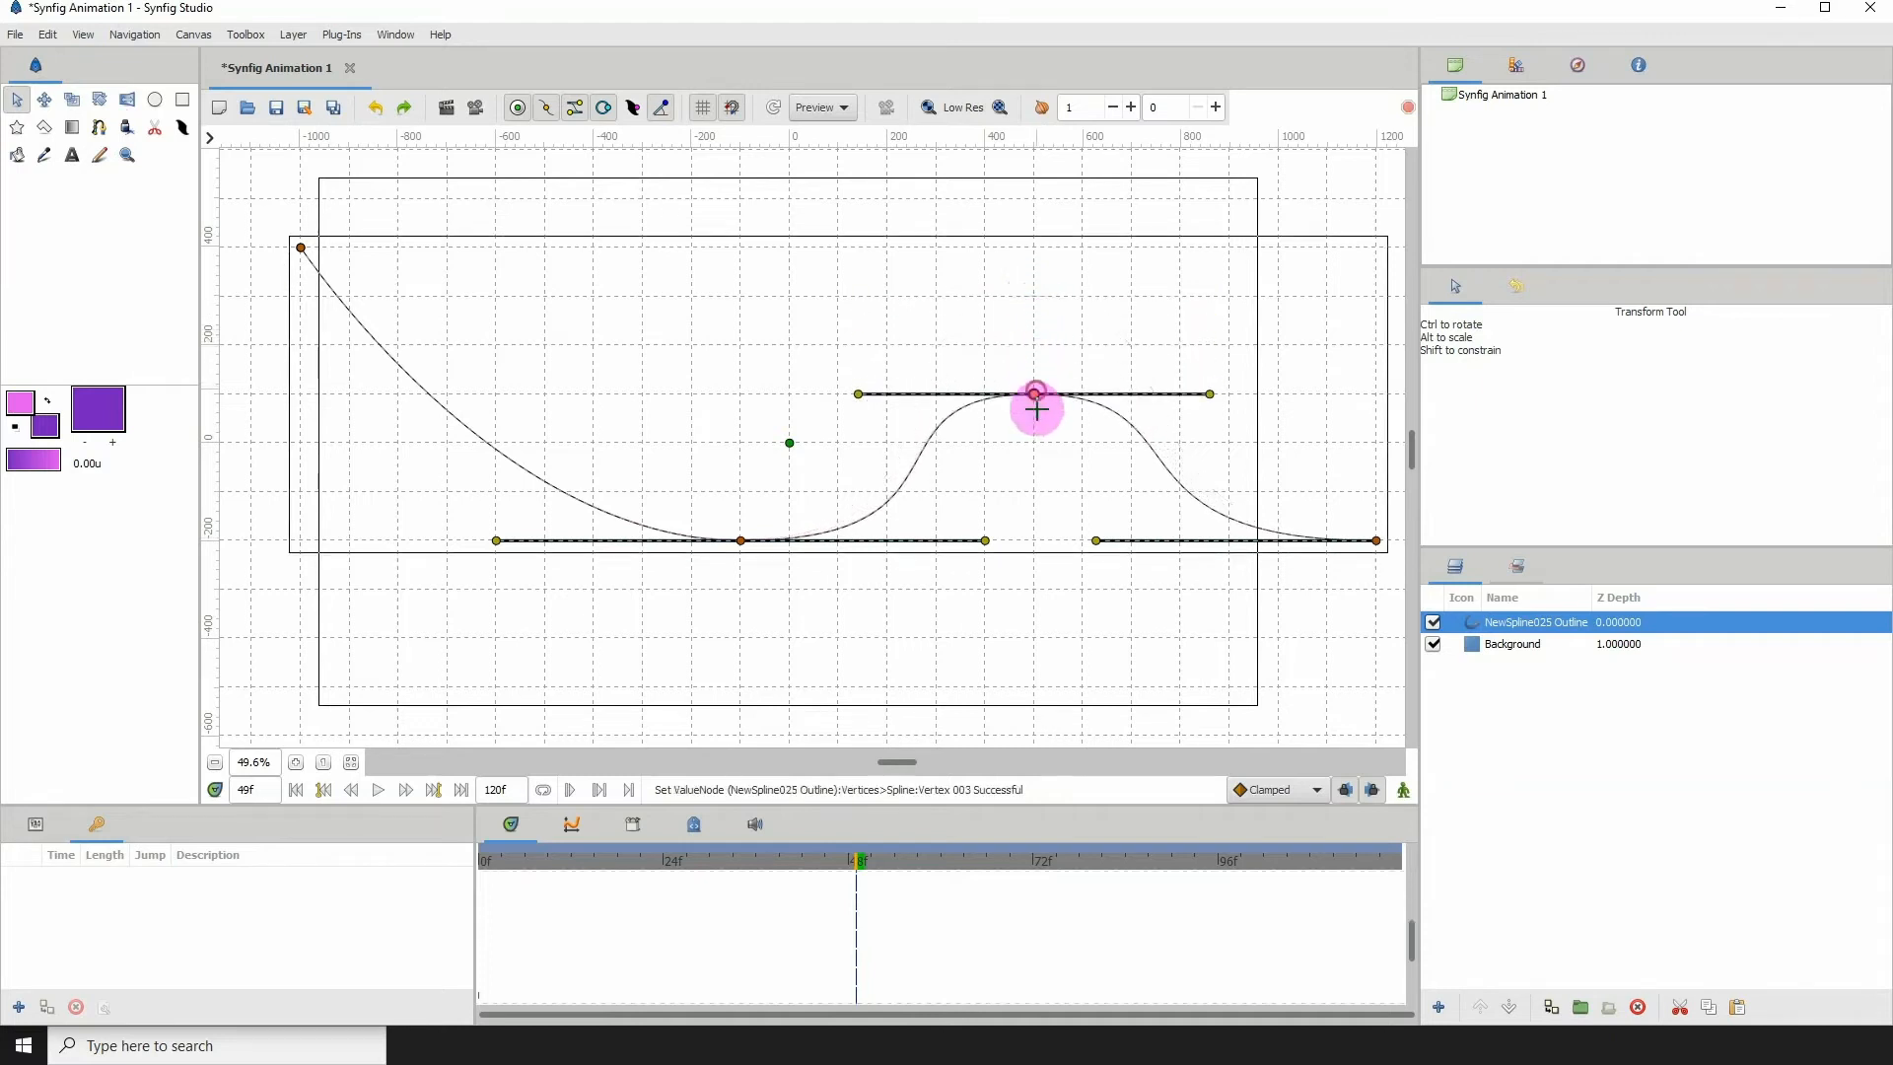
{"action": "left_click_drag", "start_coordinate": [859, 395], "coordinate": [909, 394]}
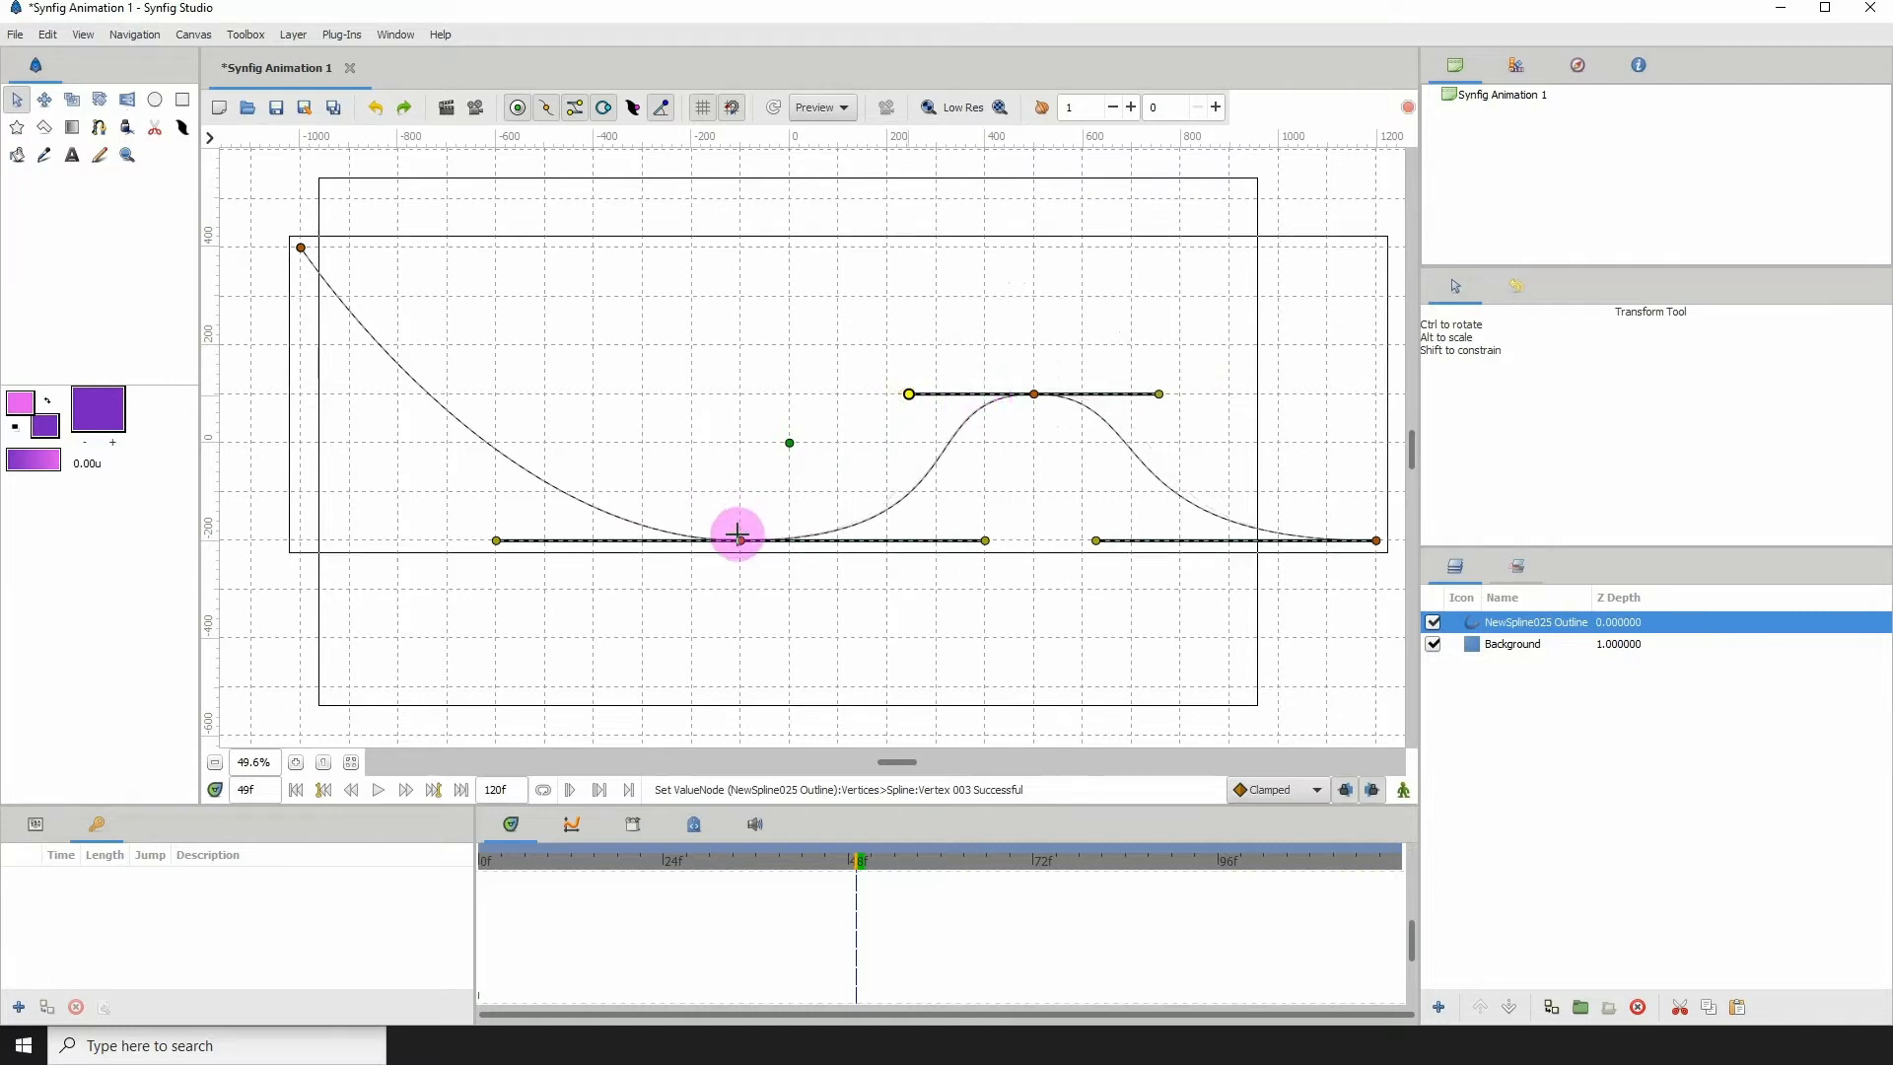
{"action": "left_click_drag", "start_coordinate": [741, 540], "coordinate": [650, 540]}
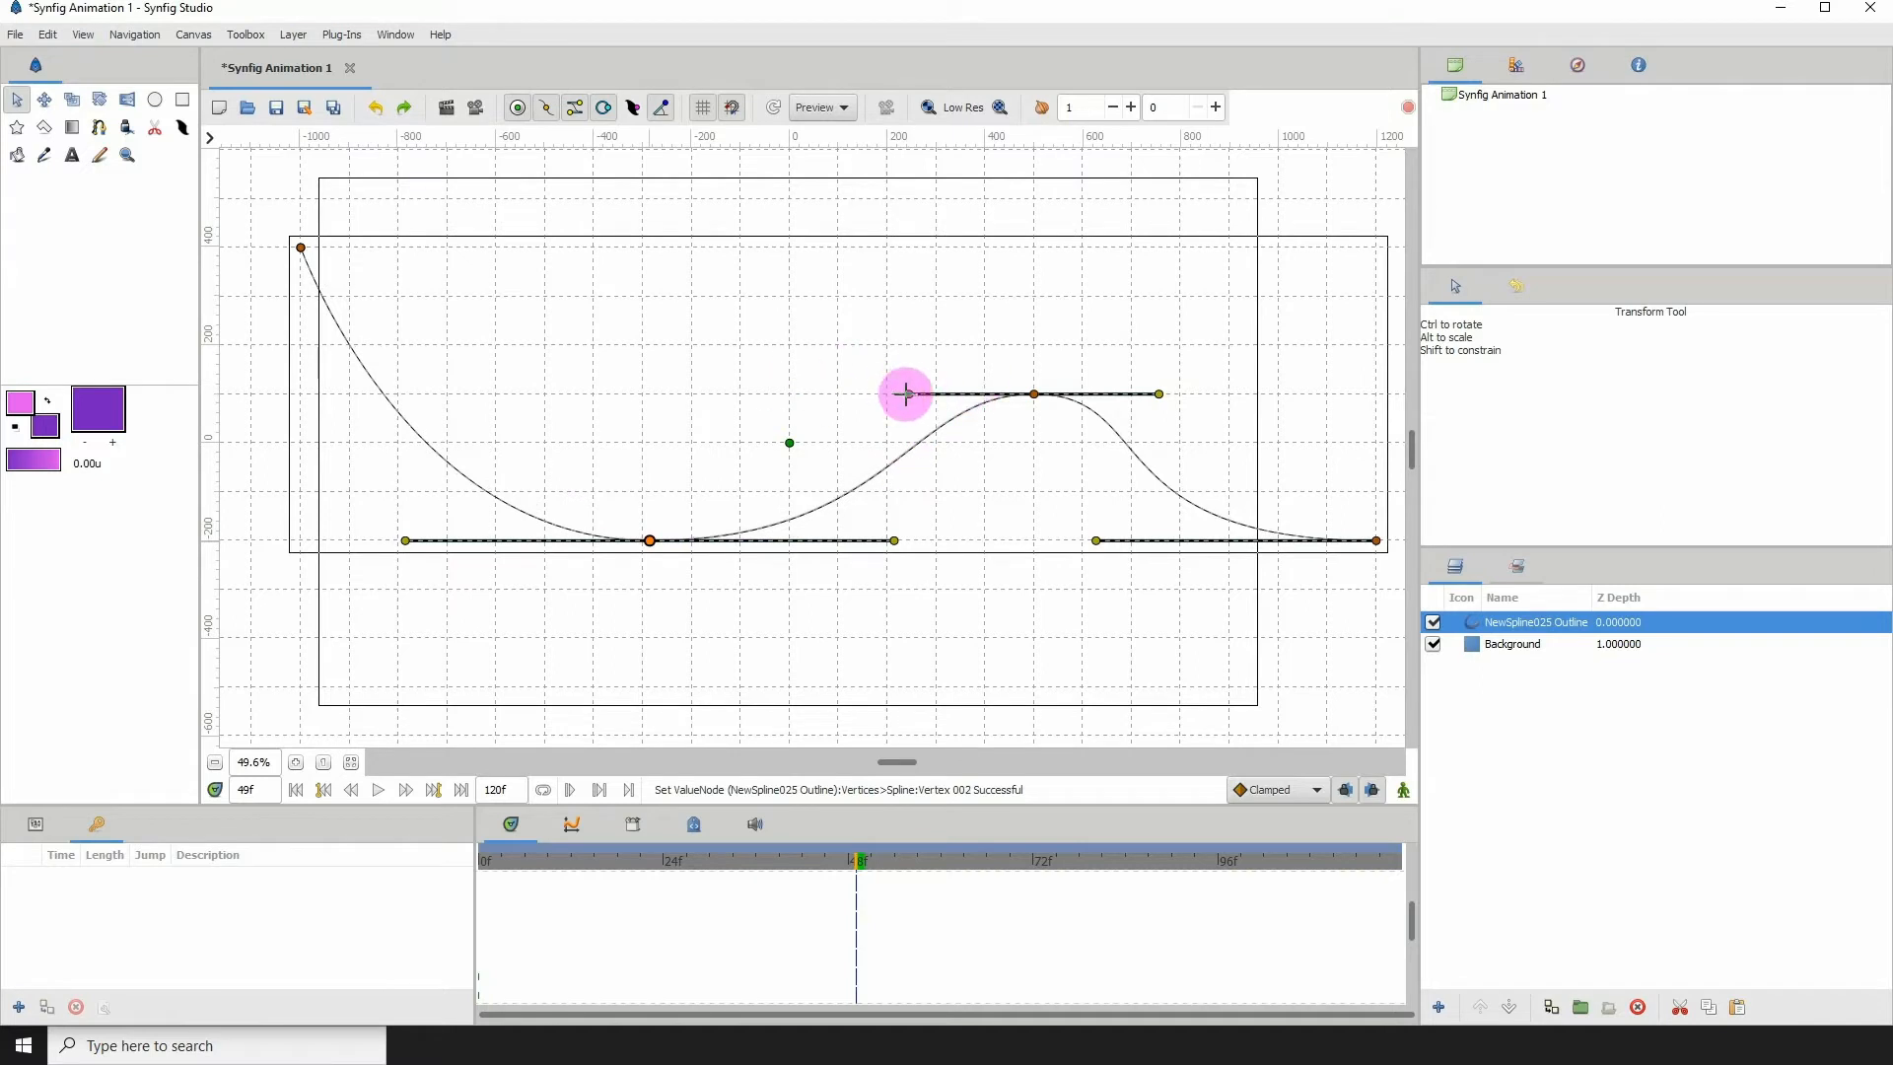
{"action": "left_click_drag", "start_coordinate": [905, 393], "coordinate": [867, 393]}
{"action": "left_click_drag", "start_coordinate": [1034, 394], "coordinate": [1015, 393]}
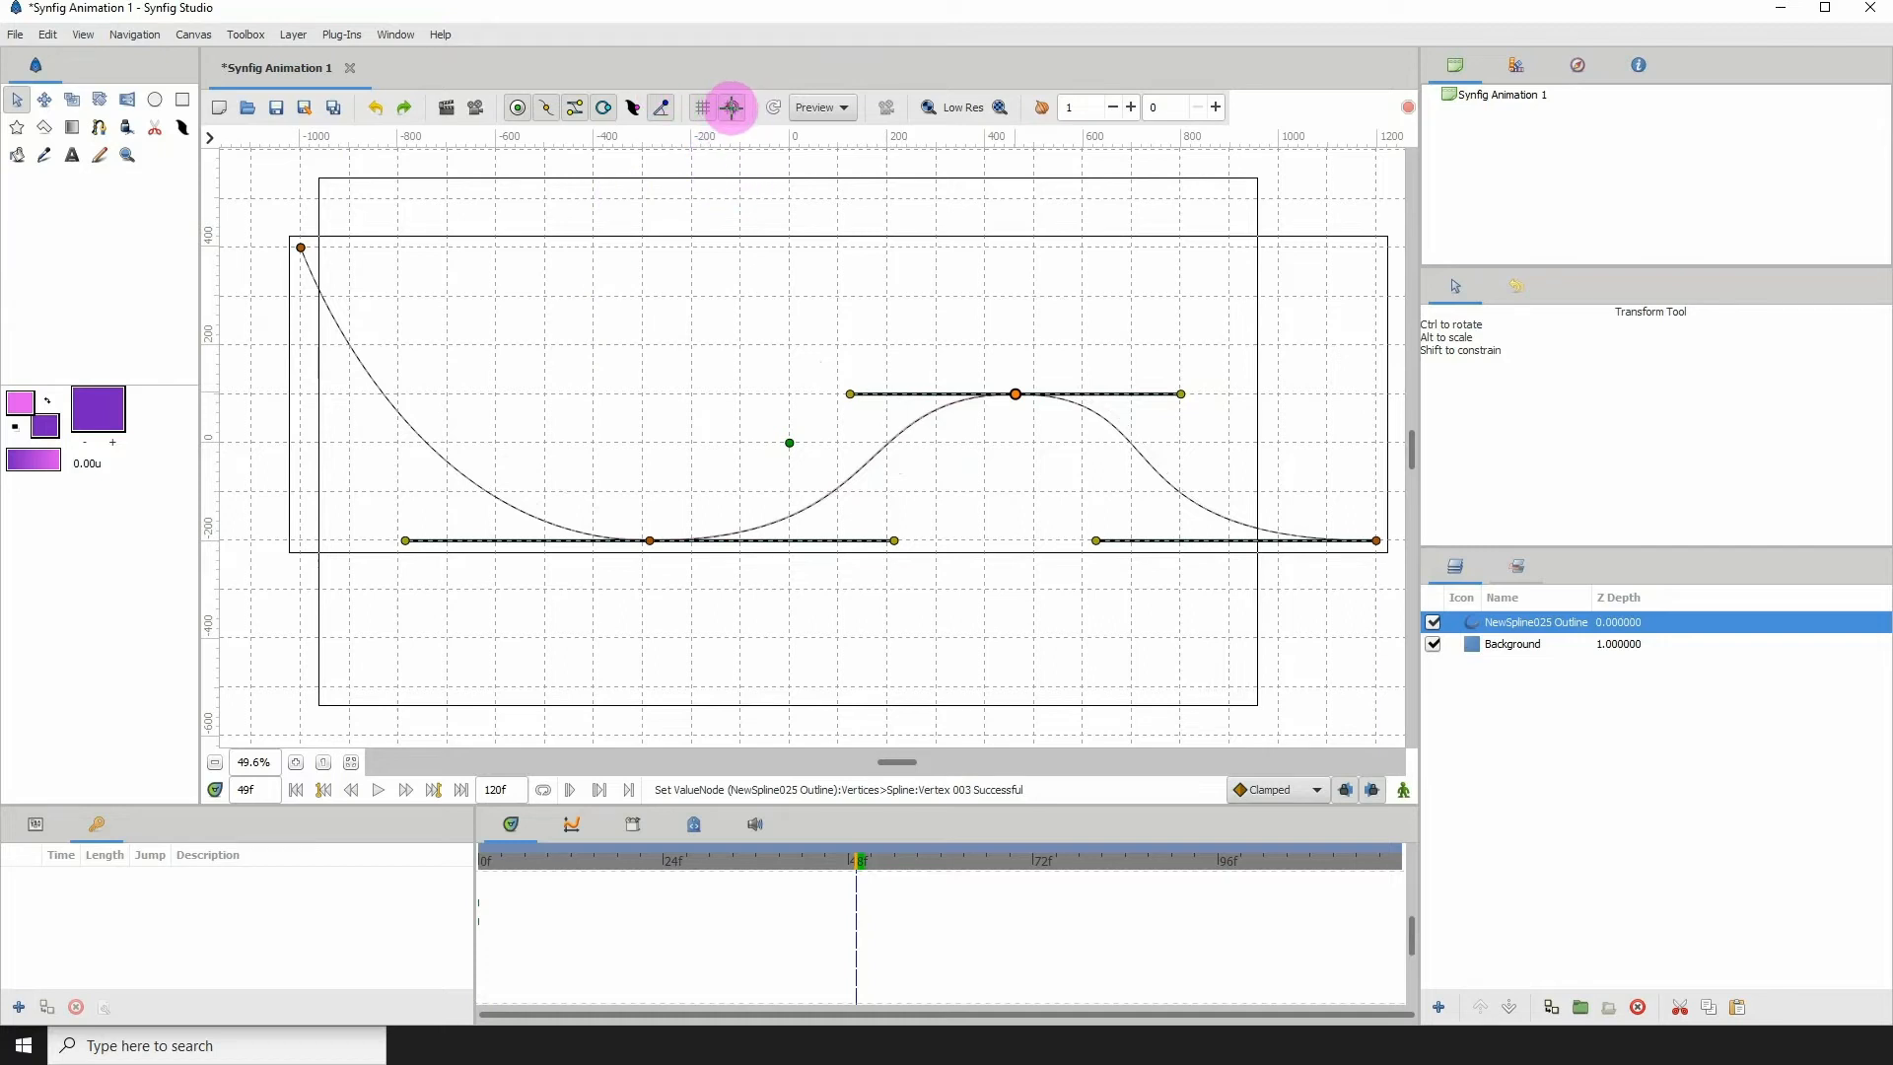
Step: With grid snapping off, draw a purple circle about 180 px wide above the spline's left slope and name its layer ball
{"action": "left_click", "coordinate": [733, 108]}
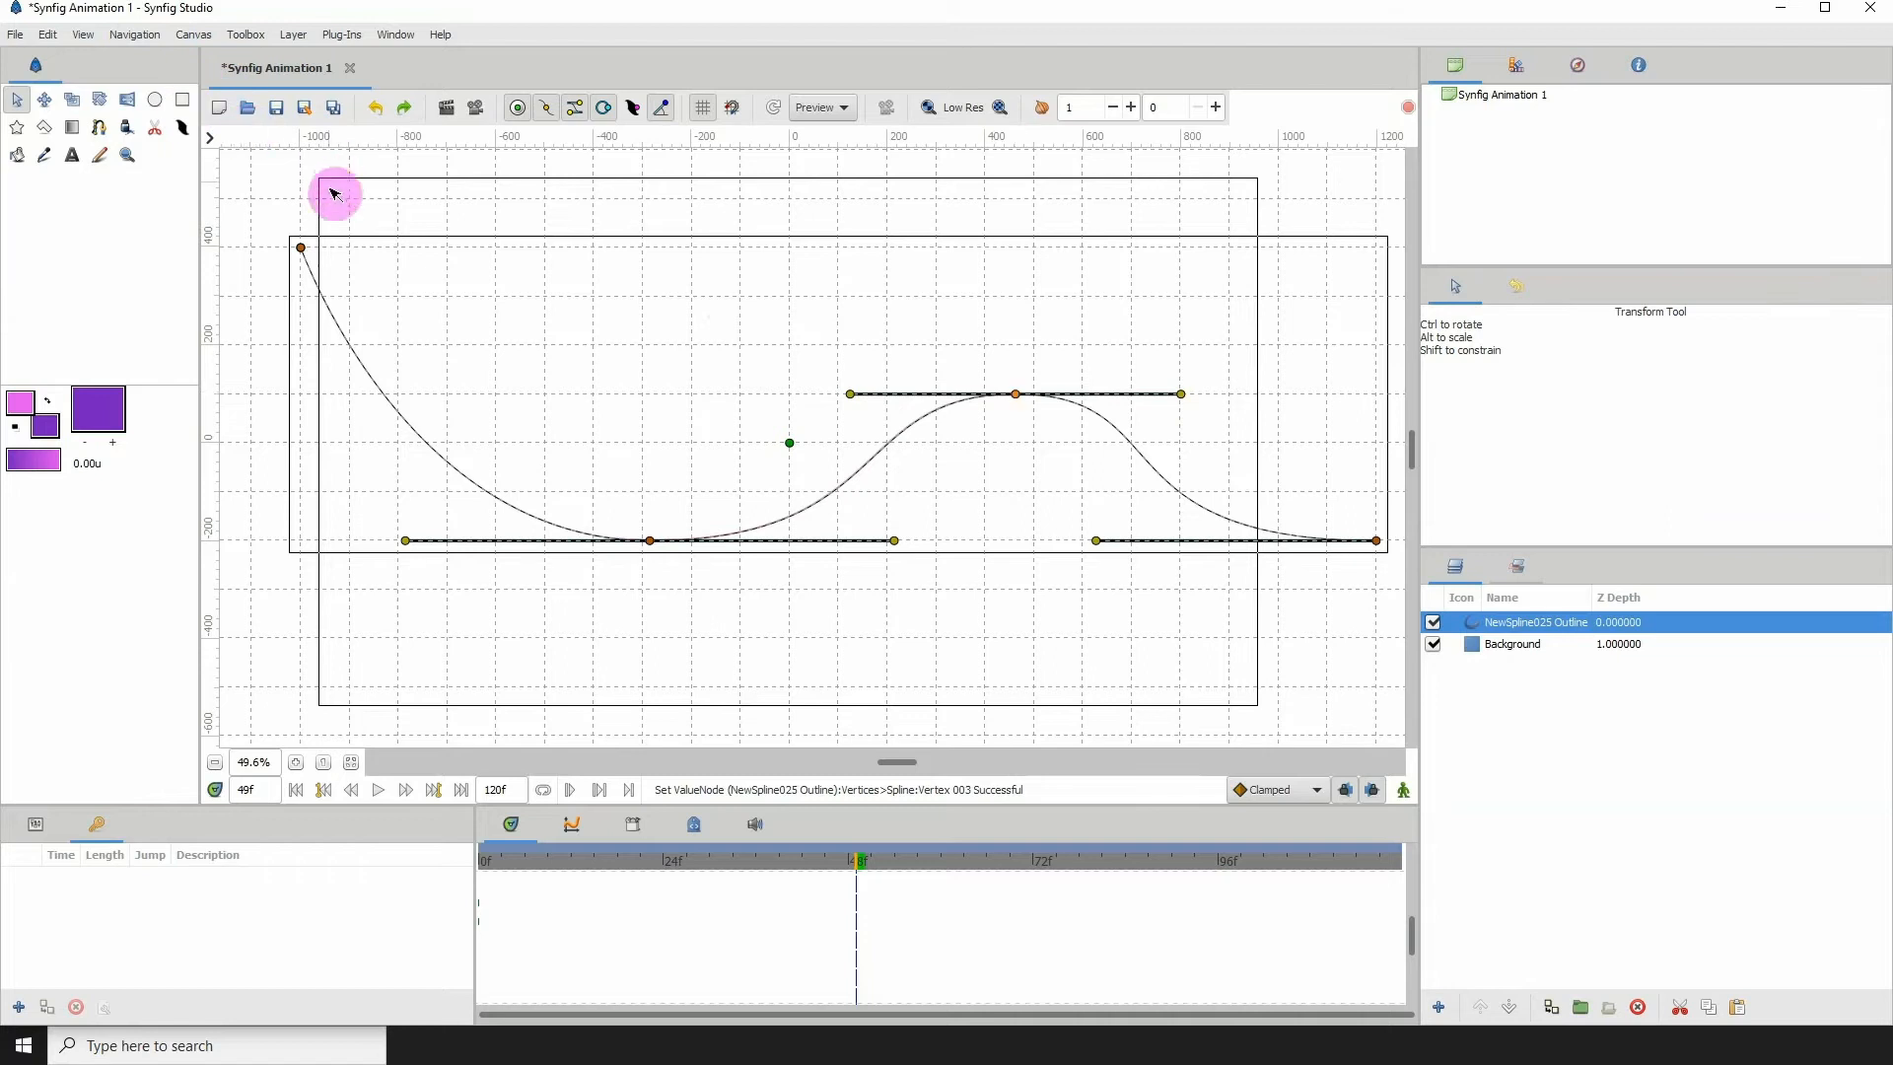
{"action": "left_click", "coordinate": [155, 101]}
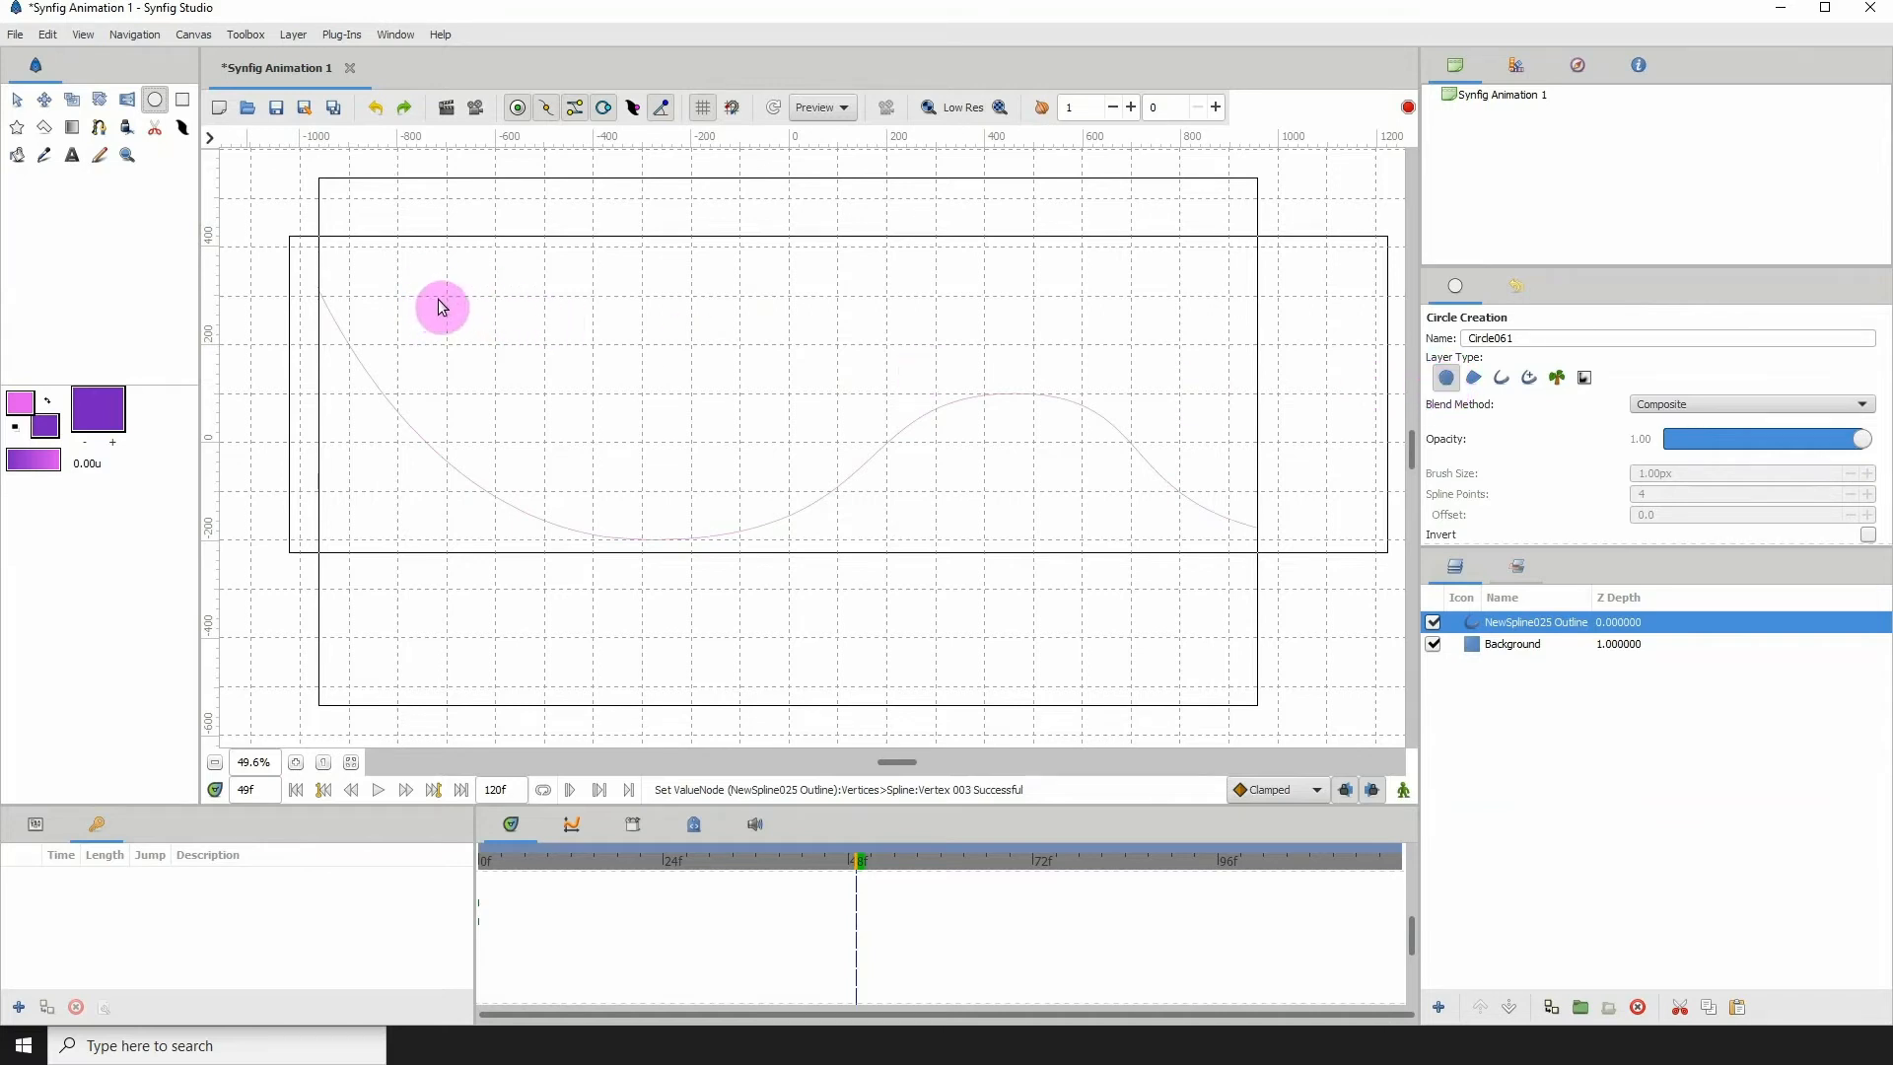
{"action": "left_click_drag", "start_coordinate": [438, 300], "coordinate": [480, 340]}
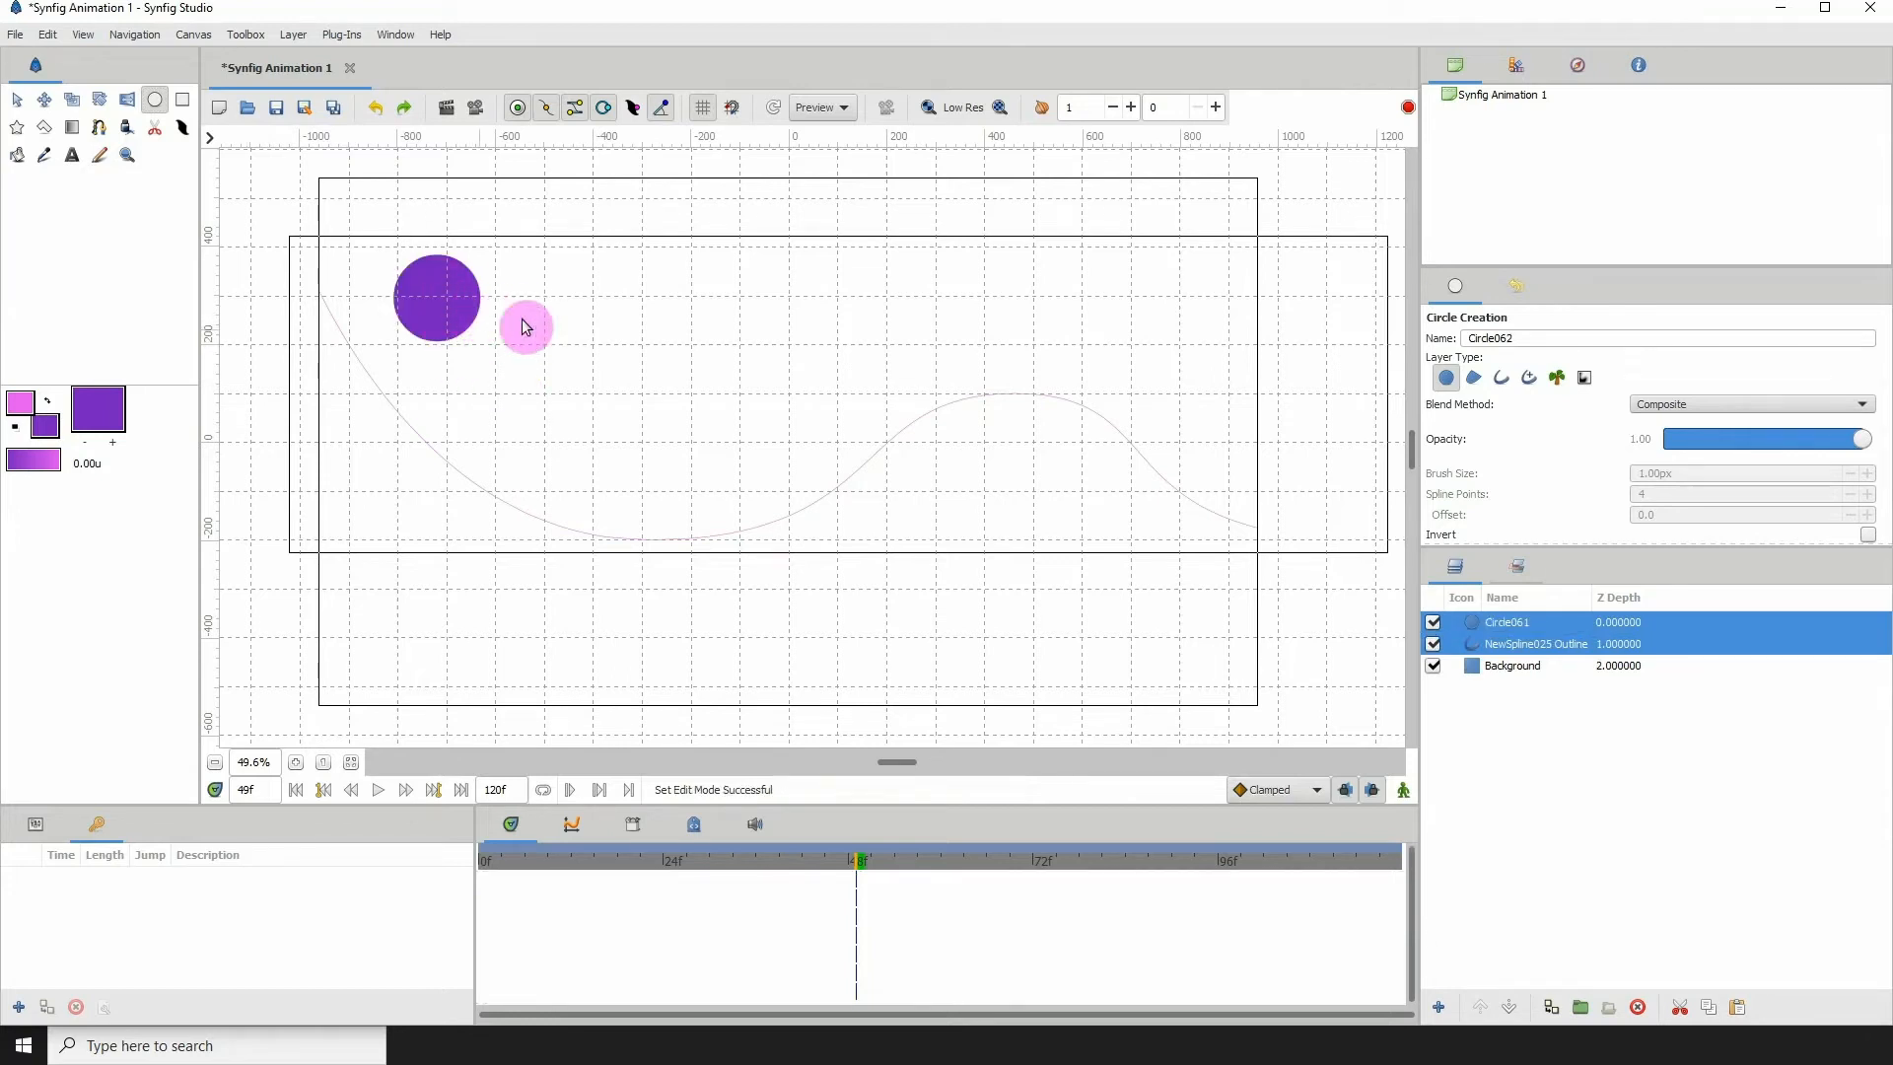
{"action": "left_click", "coordinate": [1631, 623]}
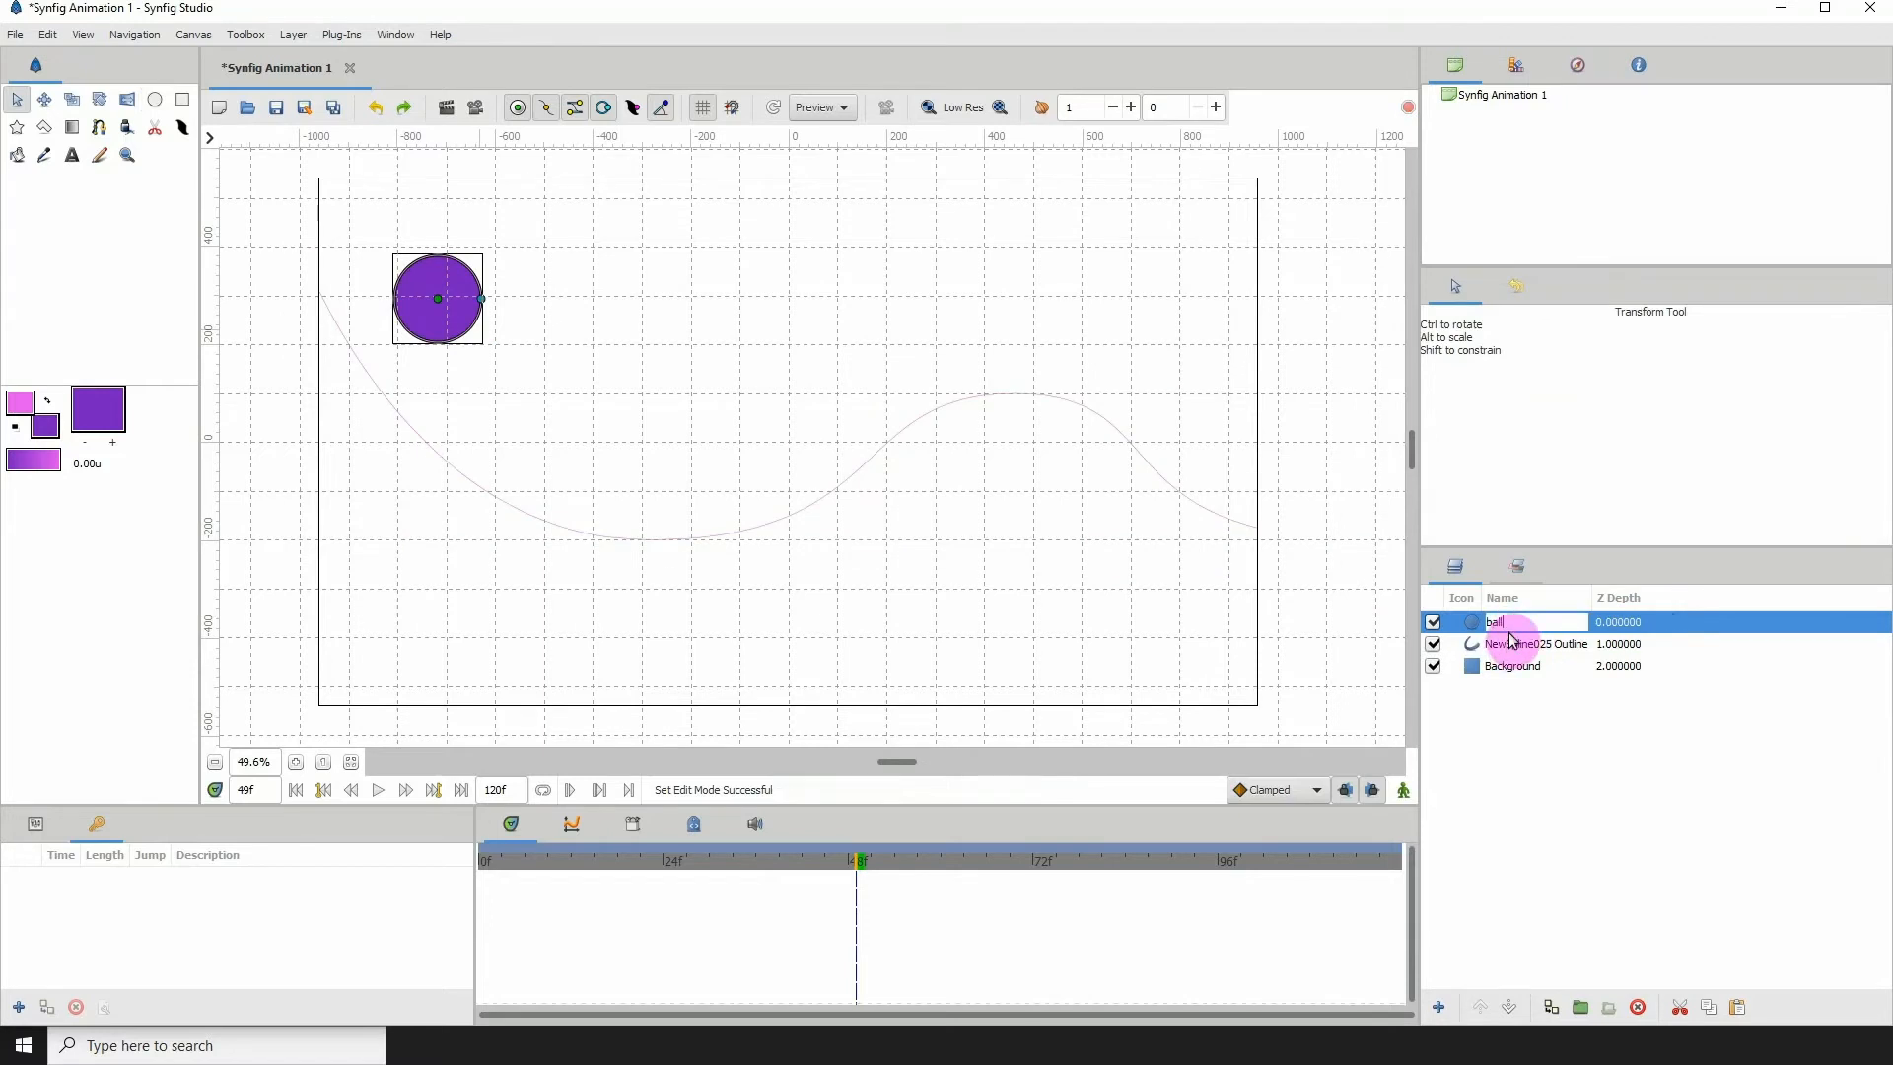
{"action": "key", "text": "Return"}
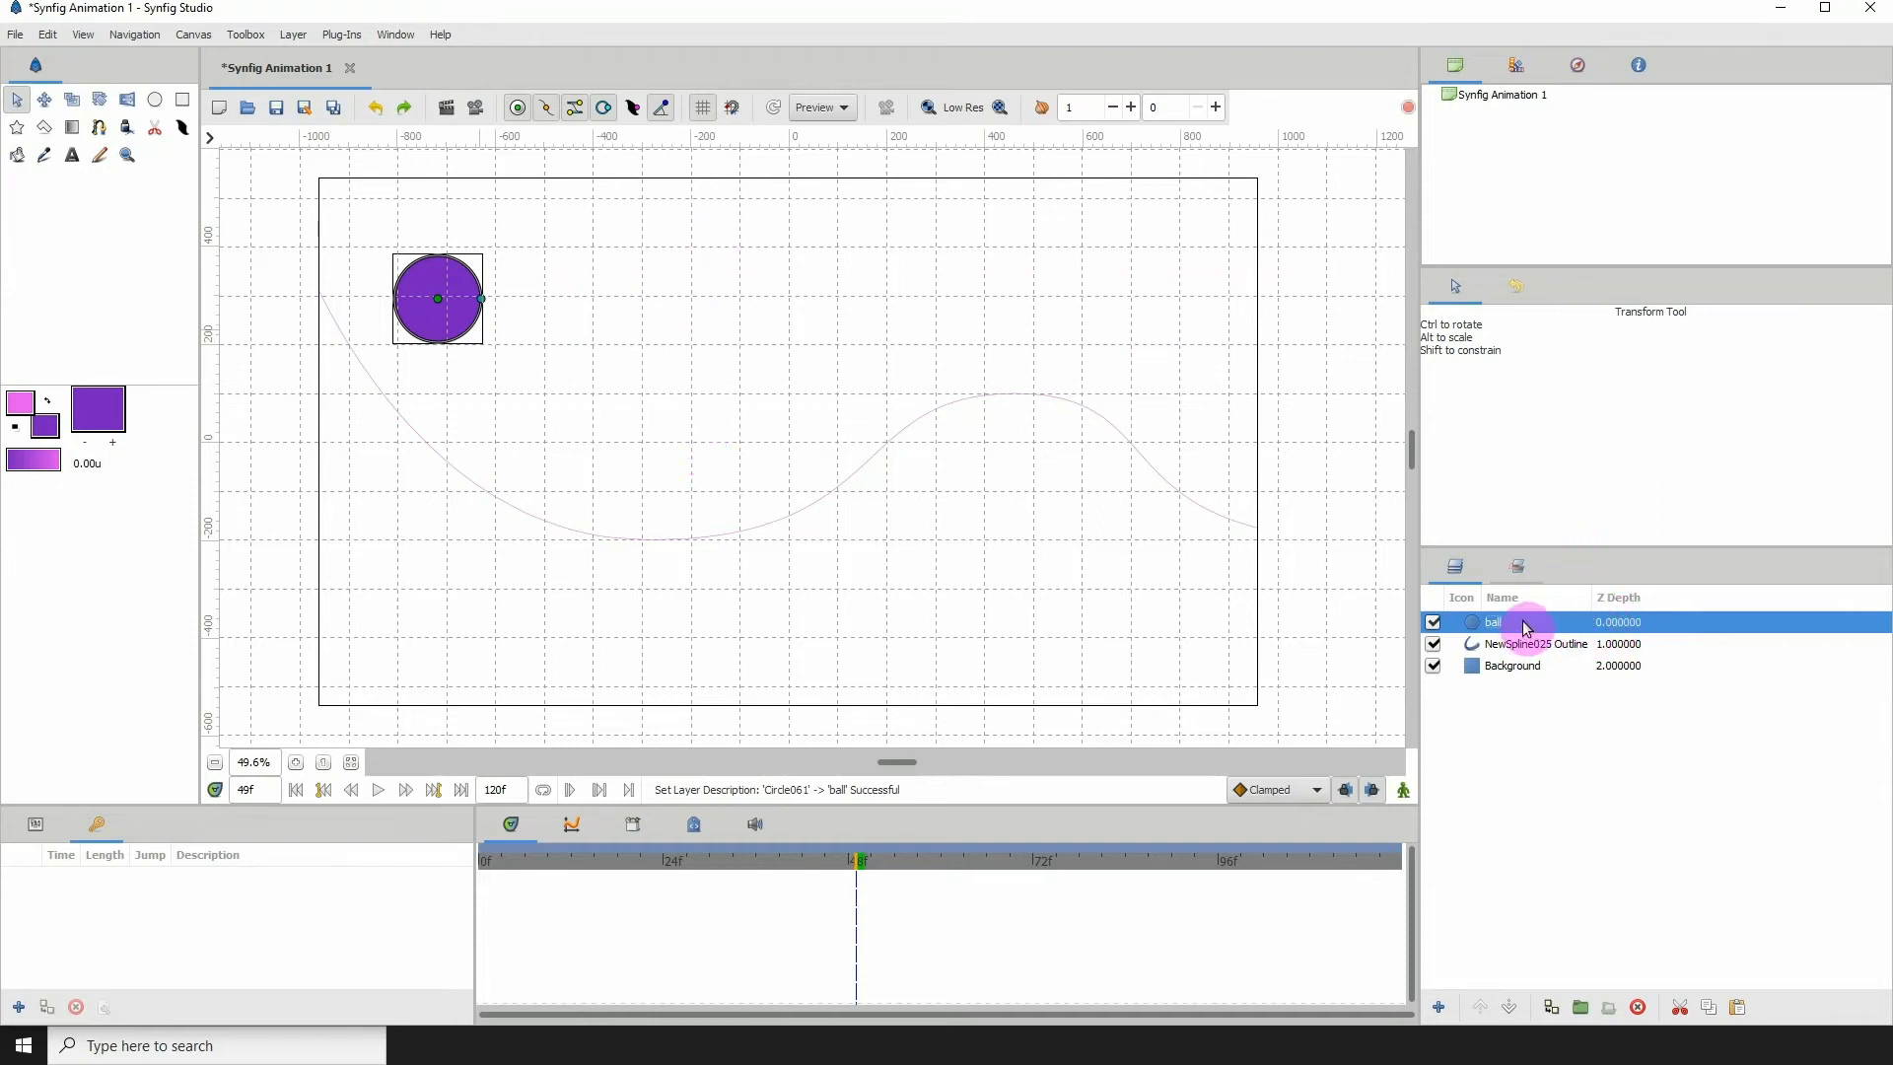
Step: Select the ball and spline outline layers together and link the ball's origin to the spline
{"action": "left_click", "coordinate": [1621, 645], "text": "ctrl"}
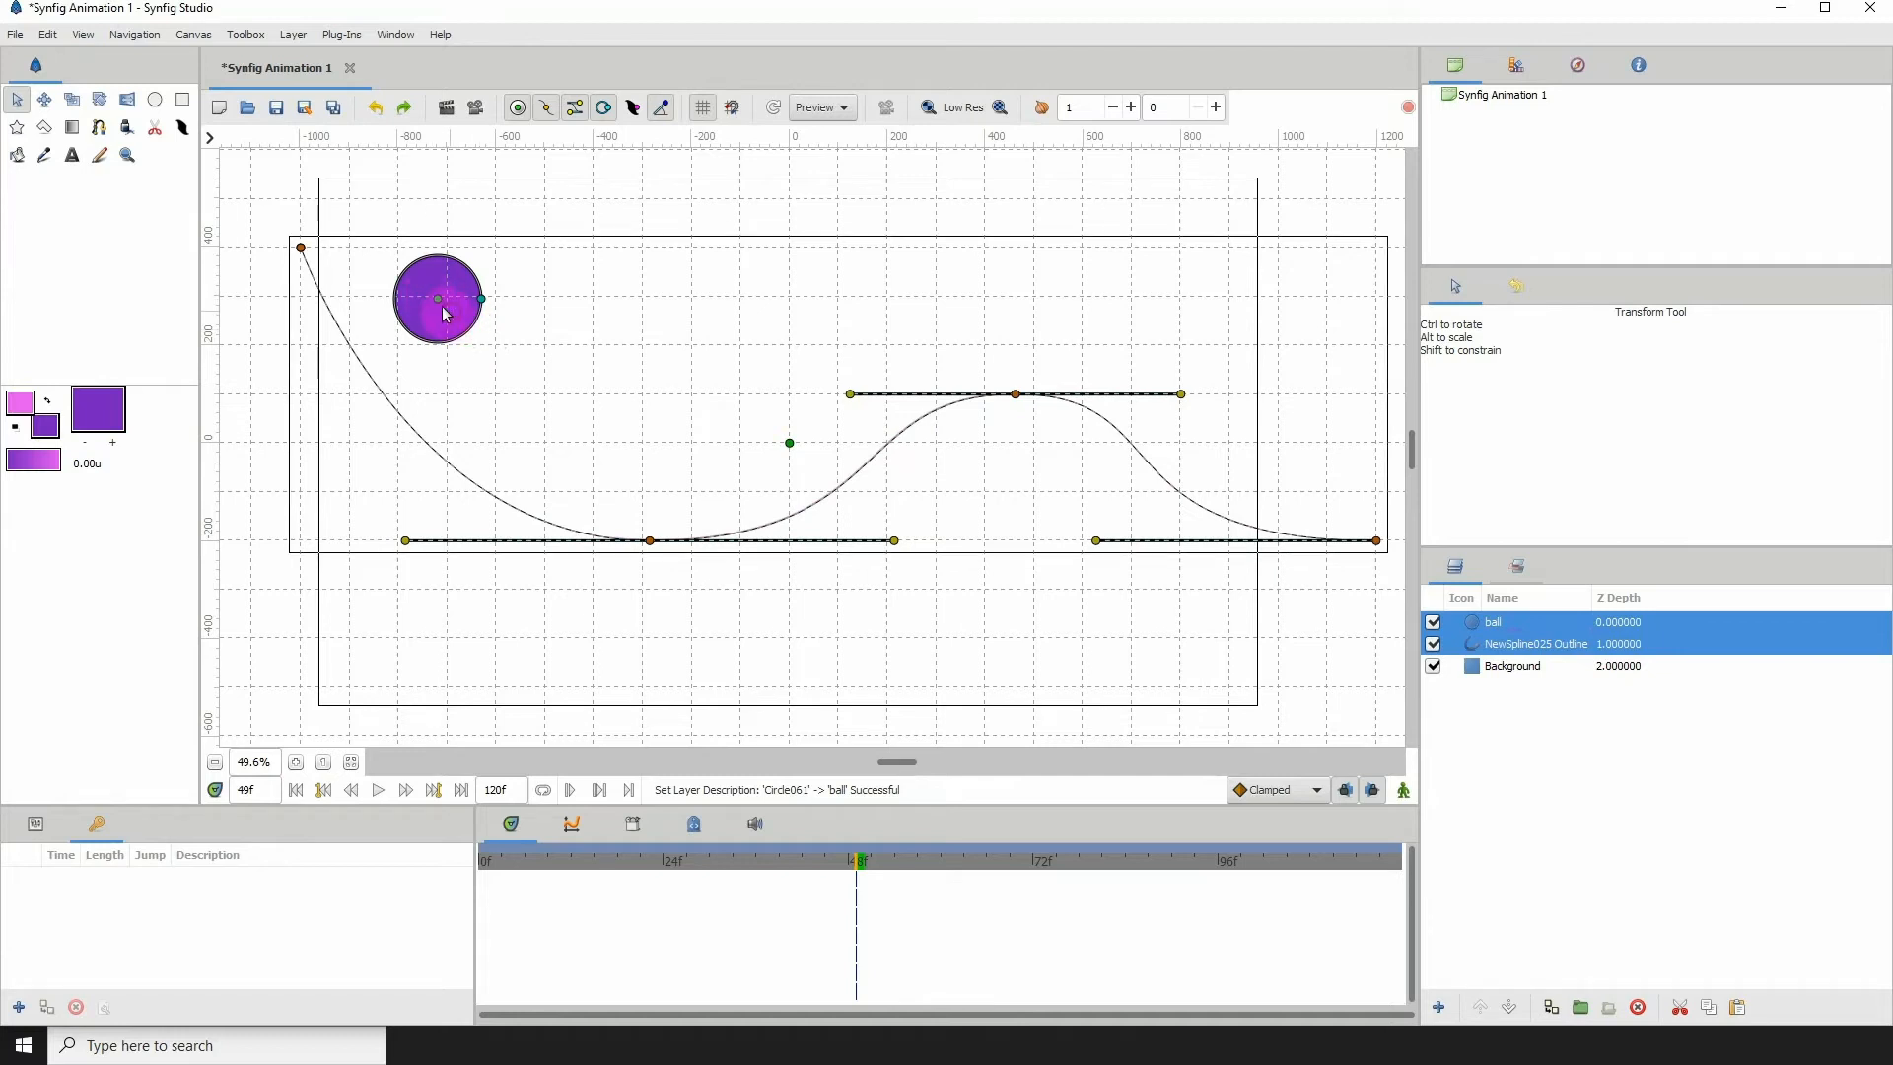
{"action": "left_click", "coordinate": [301, 249]}
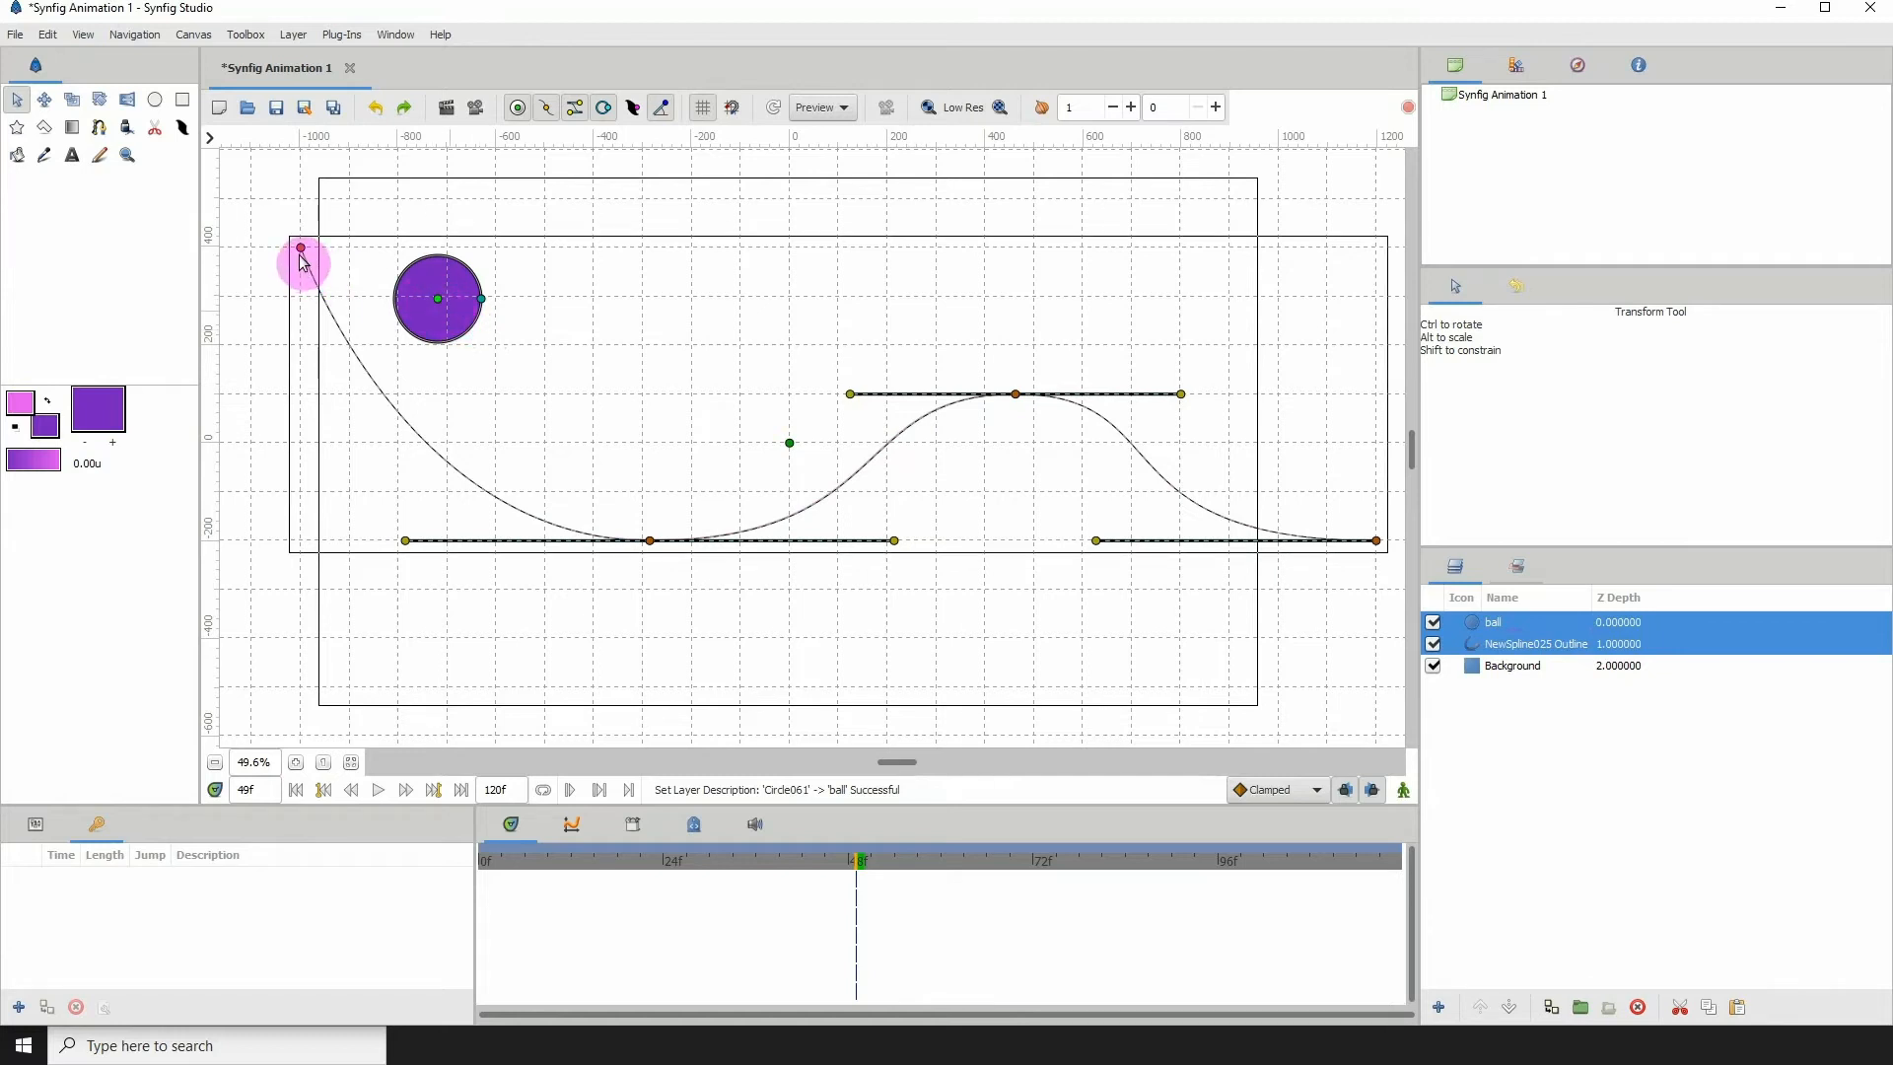
{"action": "right_click", "coordinate": [693, 540]}
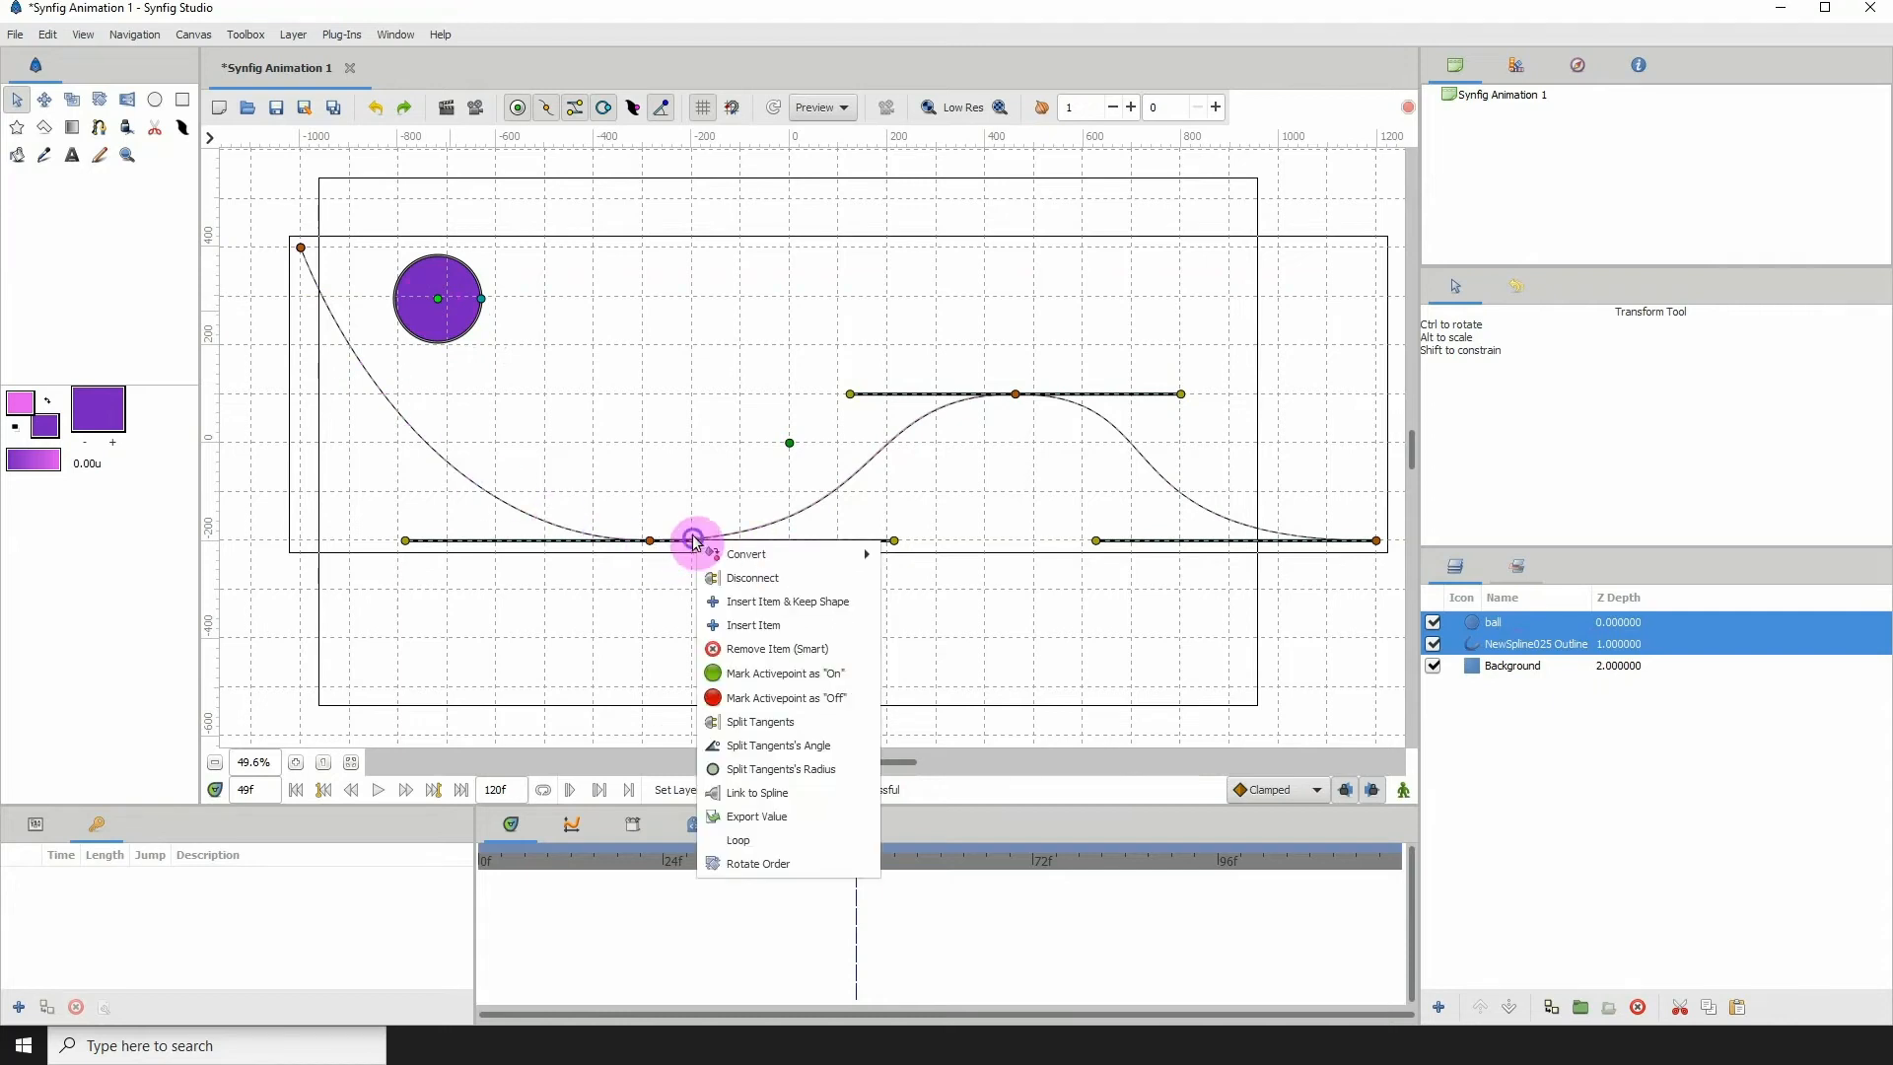
{"action": "left_click", "coordinate": [759, 793]}
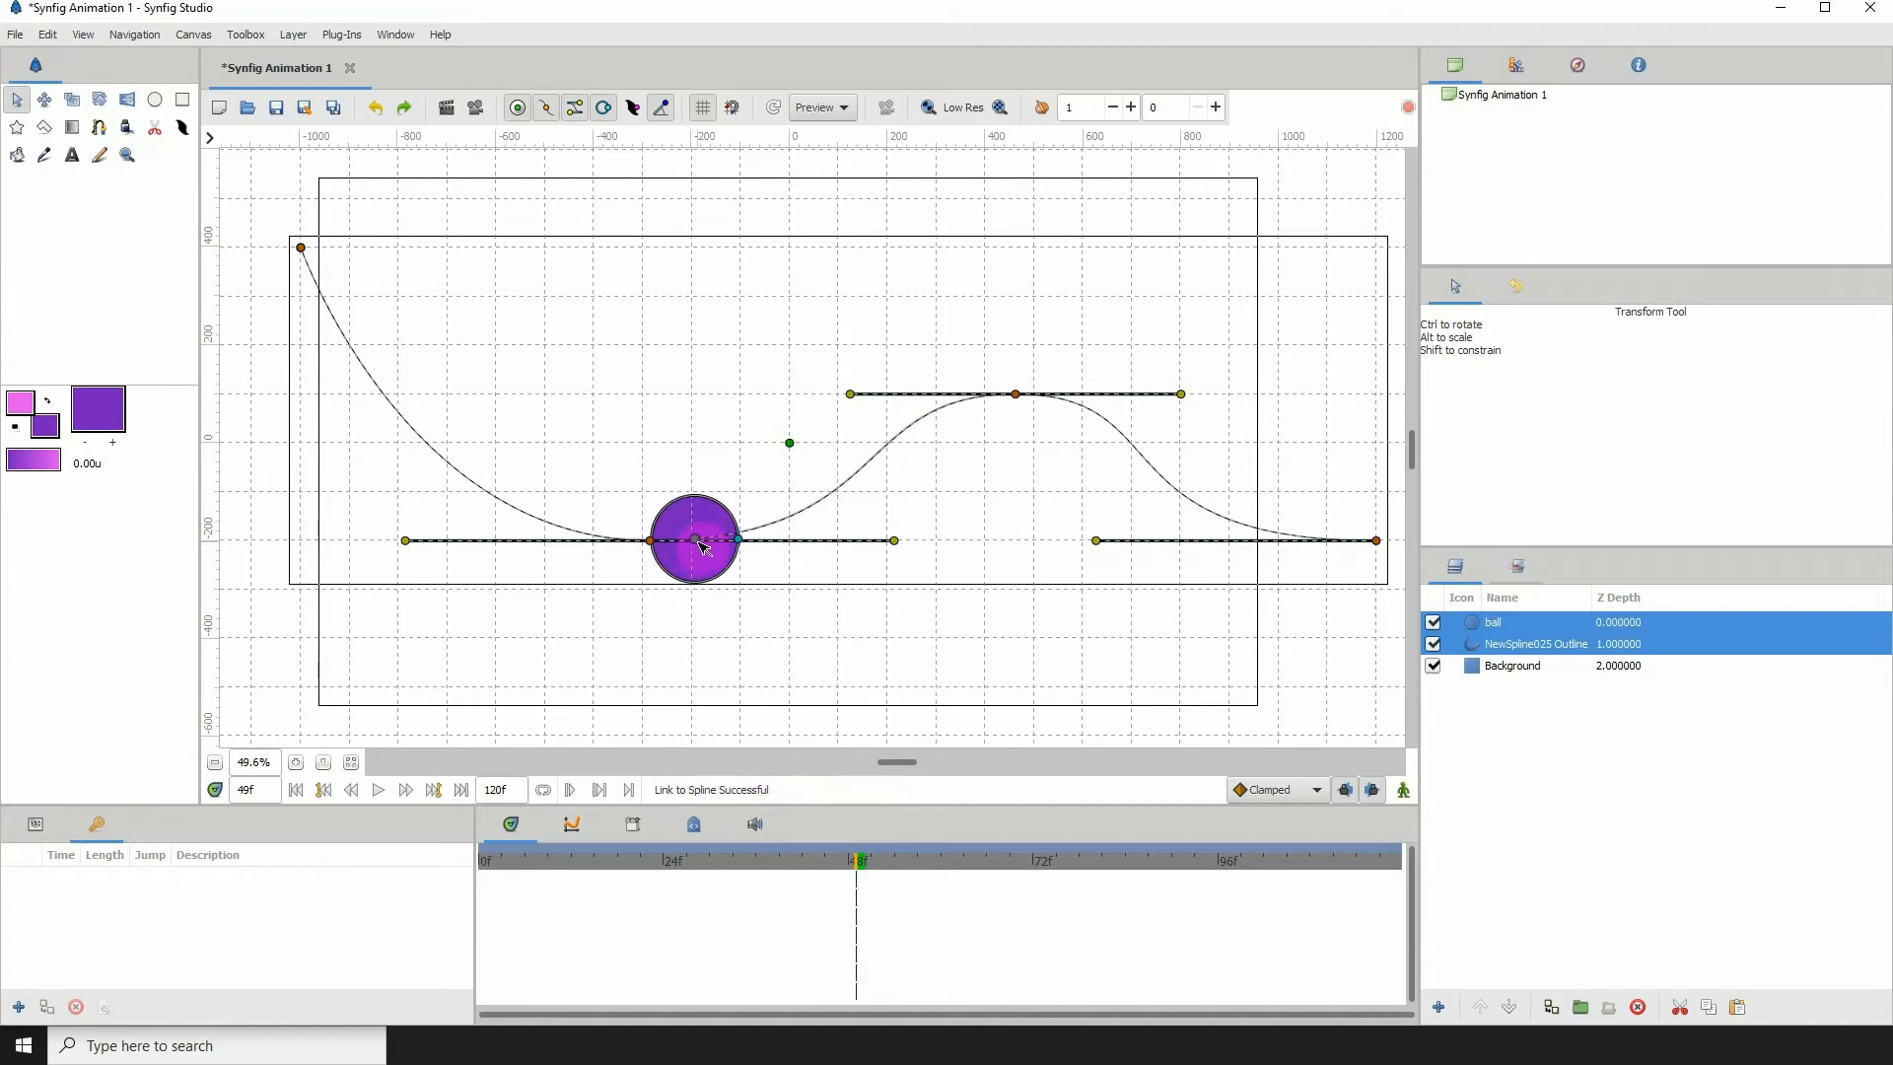
Step: Slide the linked ball along the spline to its far end, beyond the right edge of the canvas frame
{"action": "left_click", "coordinate": [1499, 619]}
{"action": "left_click", "coordinate": [1652, 625]}
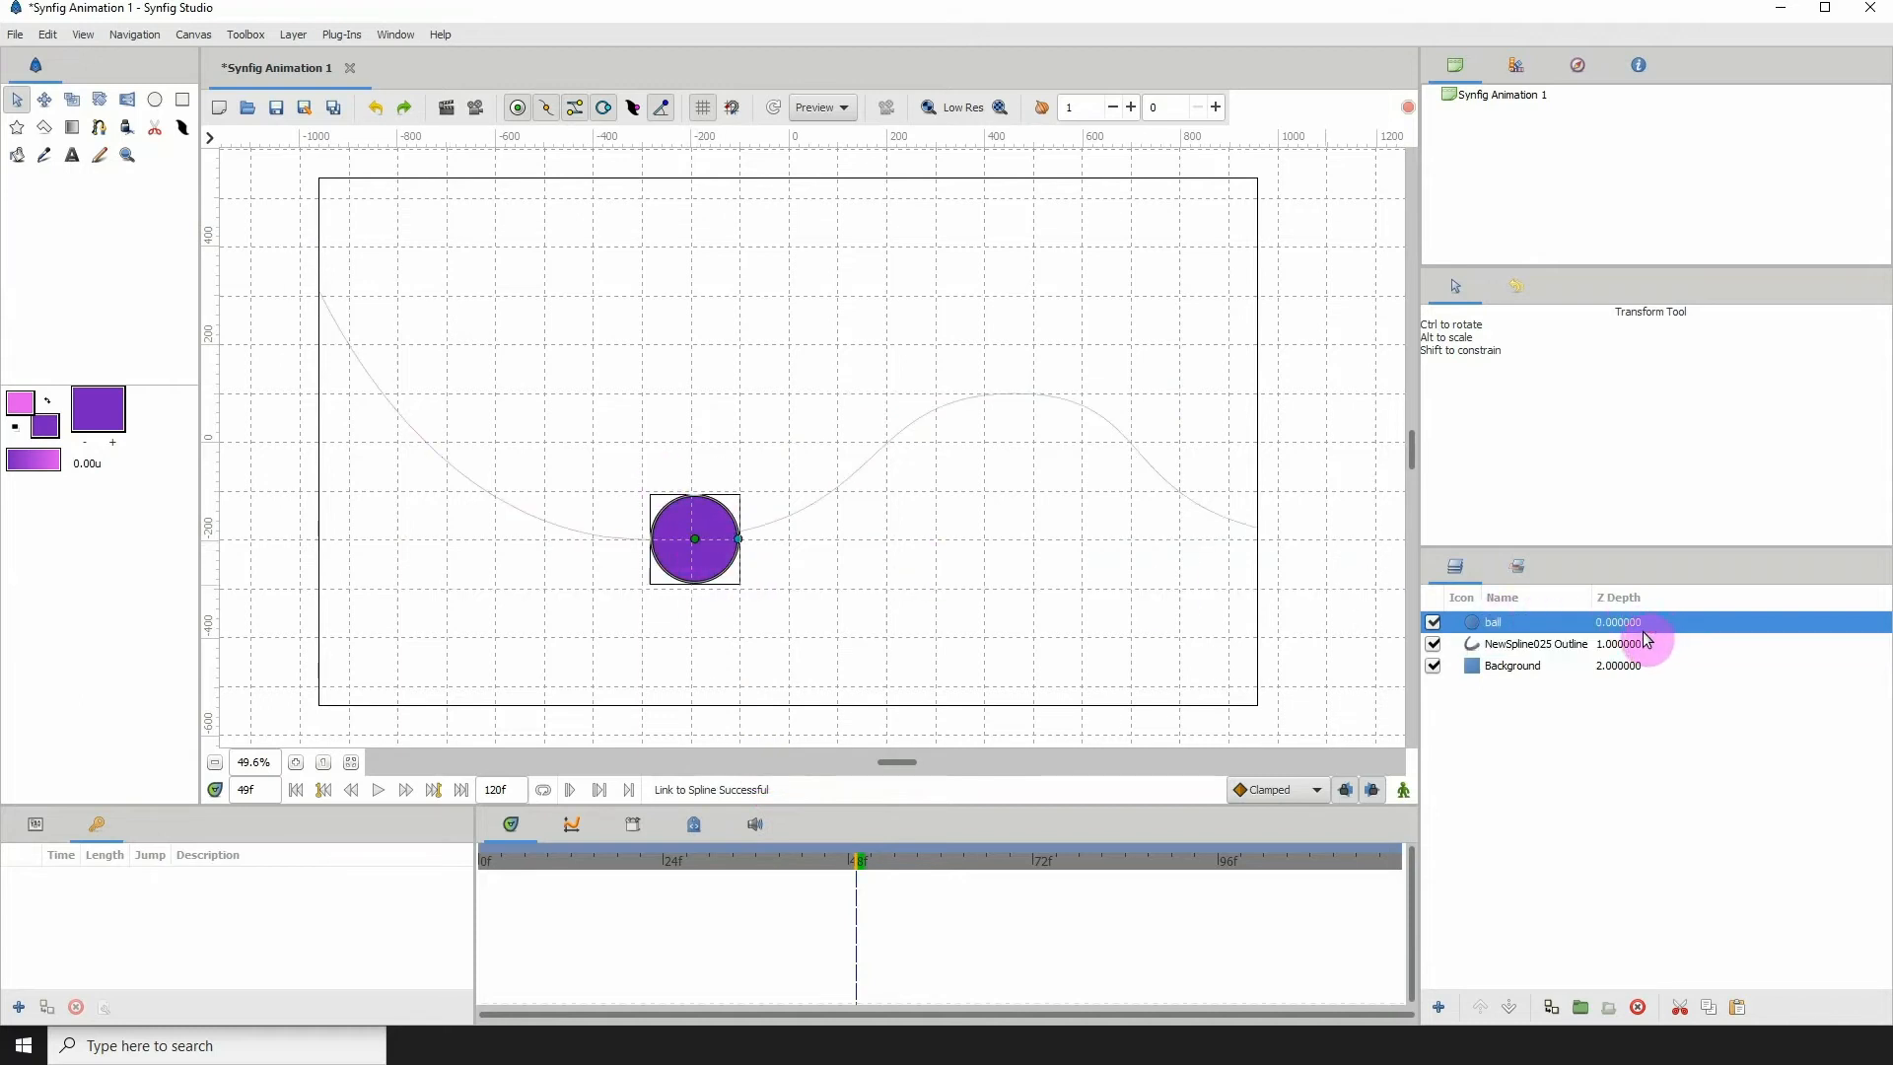
{"action": "left_click_drag", "start_coordinate": [698, 543], "coordinate": [967, 507]}
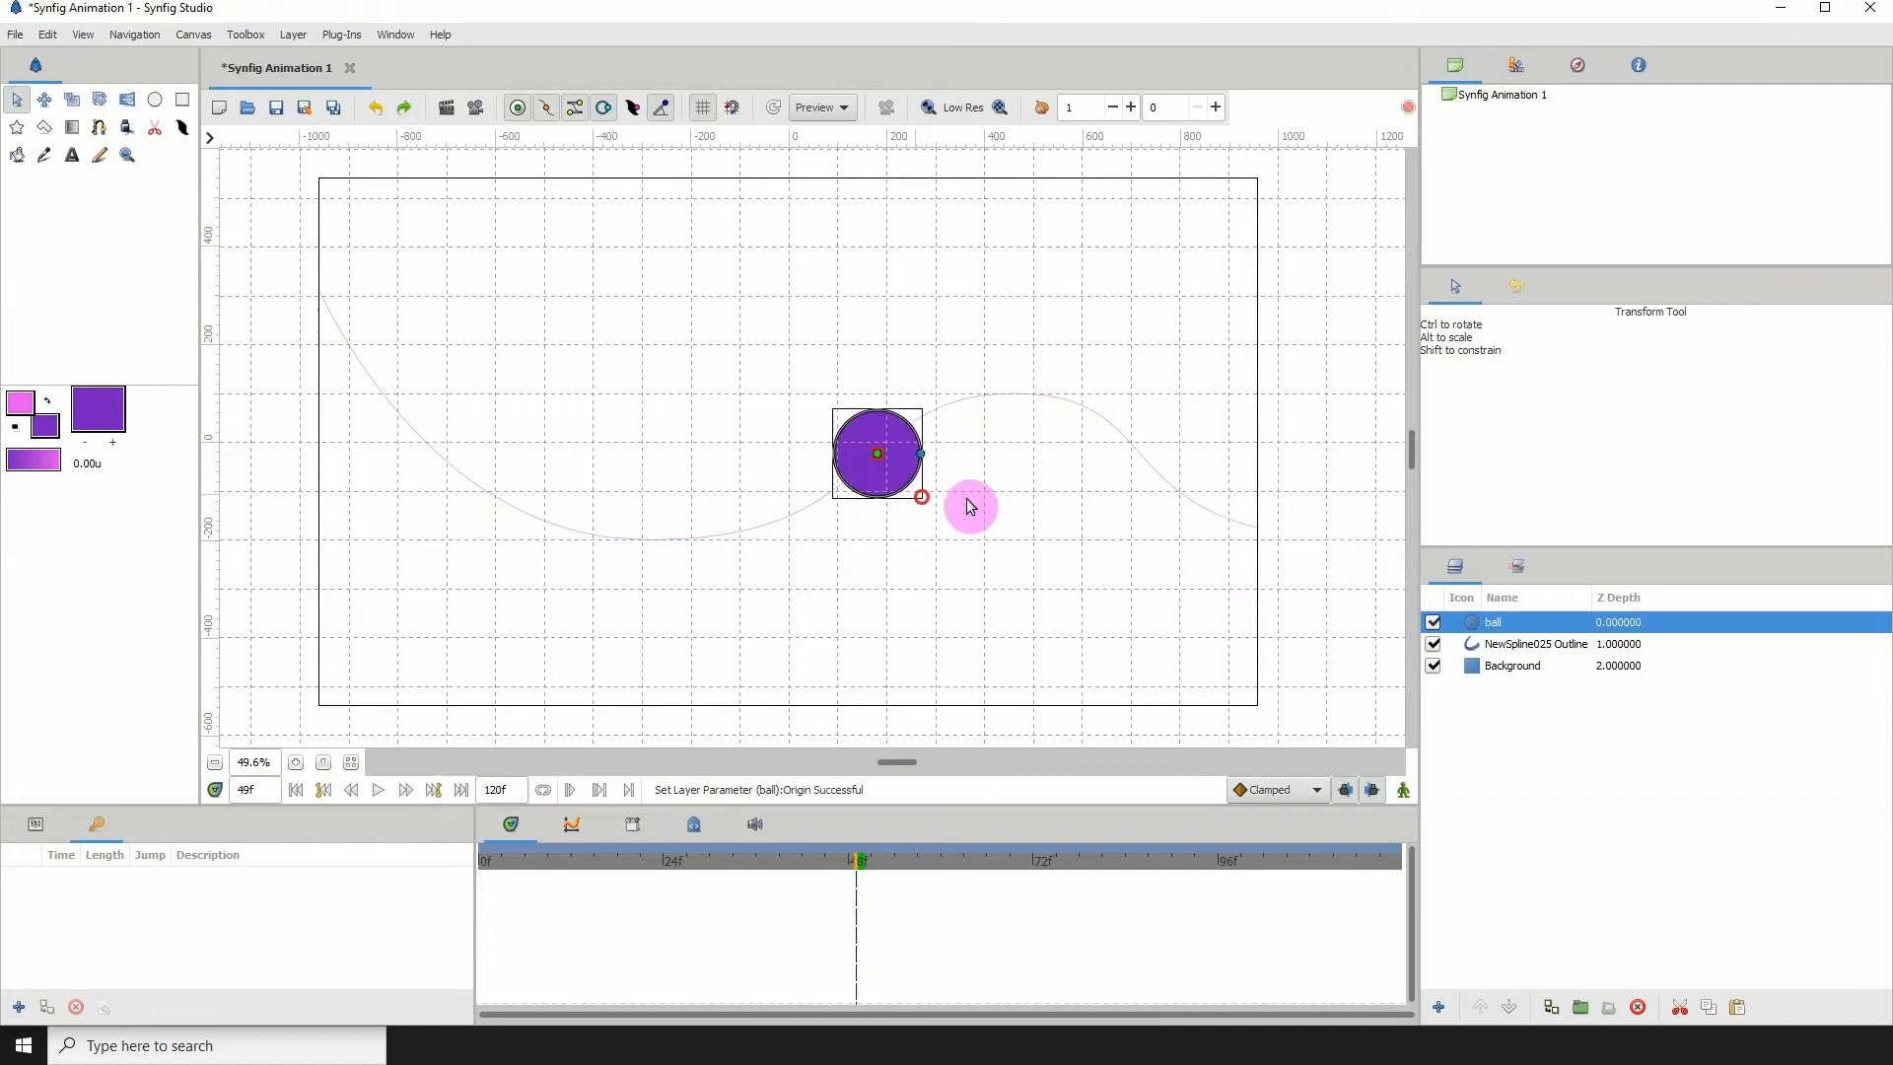
{"action": "scroll", "coordinate": [966, 490], "scroll_direction": "down", "scroll_amount": 1}
{"action": "left_click_drag", "start_coordinate": [864, 459], "coordinate": [1281, 557]}
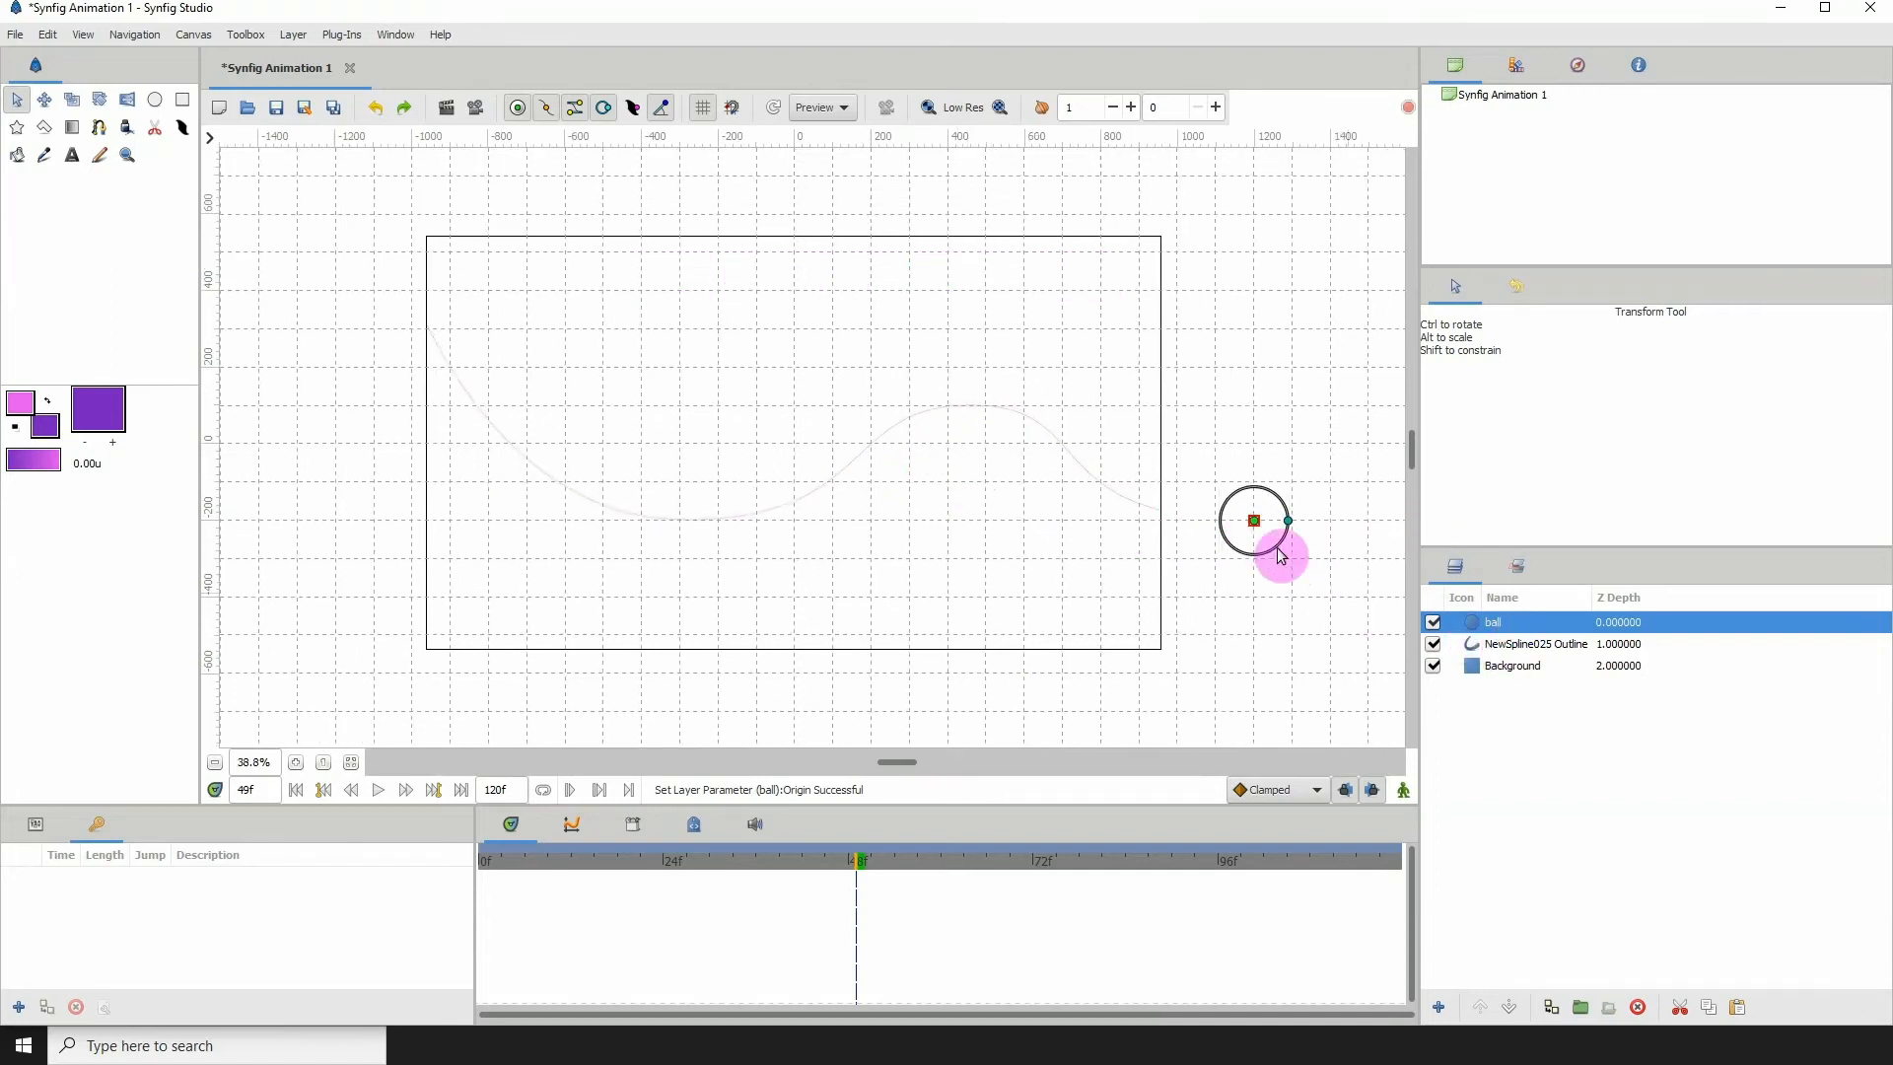
Step: Move the ball along the spline back to its starting vertex at the upper left of the canvas frame
{"action": "left_click", "coordinate": [1433, 666]}
{"action": "left_click", "coordinate": [1432, 666]}
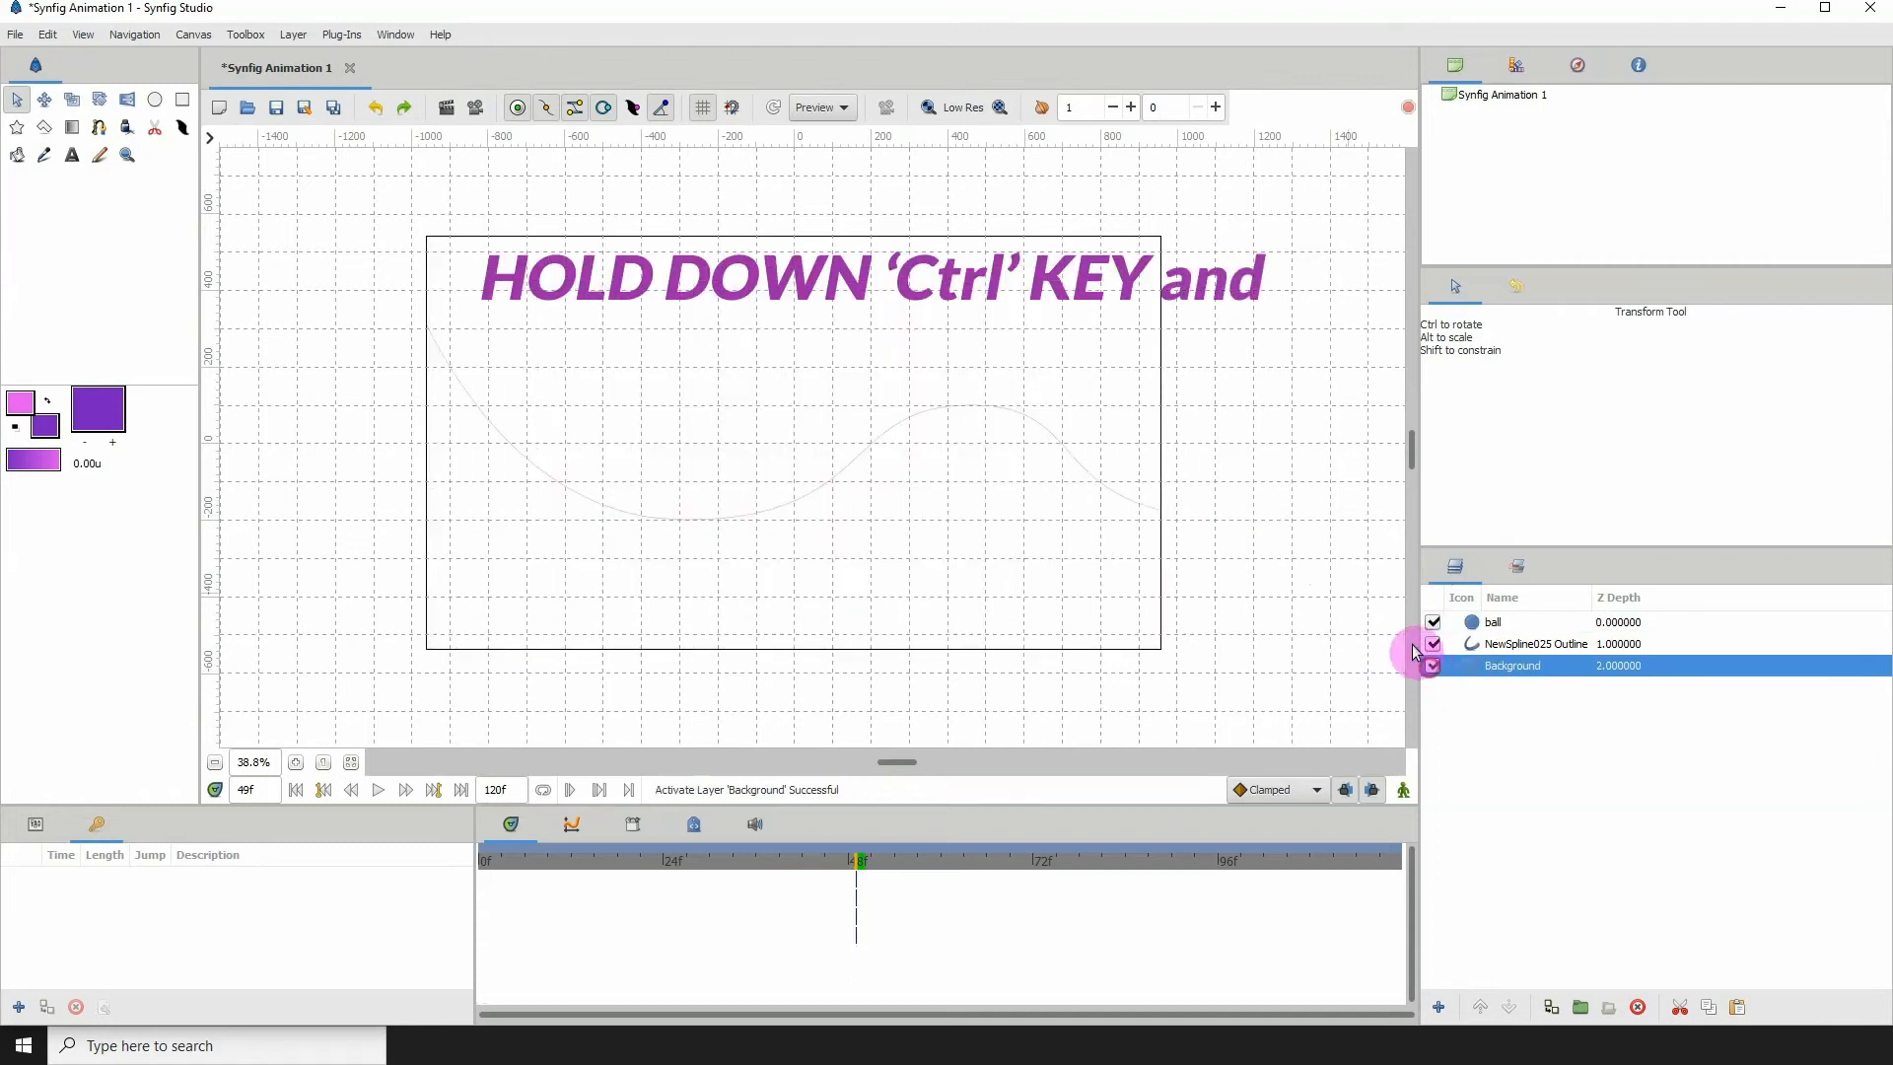
{"action": "left_click", "coordinate": [1493, 622]}
{"action": "left_click_drag", "start_coordinate": [1252, 519], "coordinate": [533, 496]}
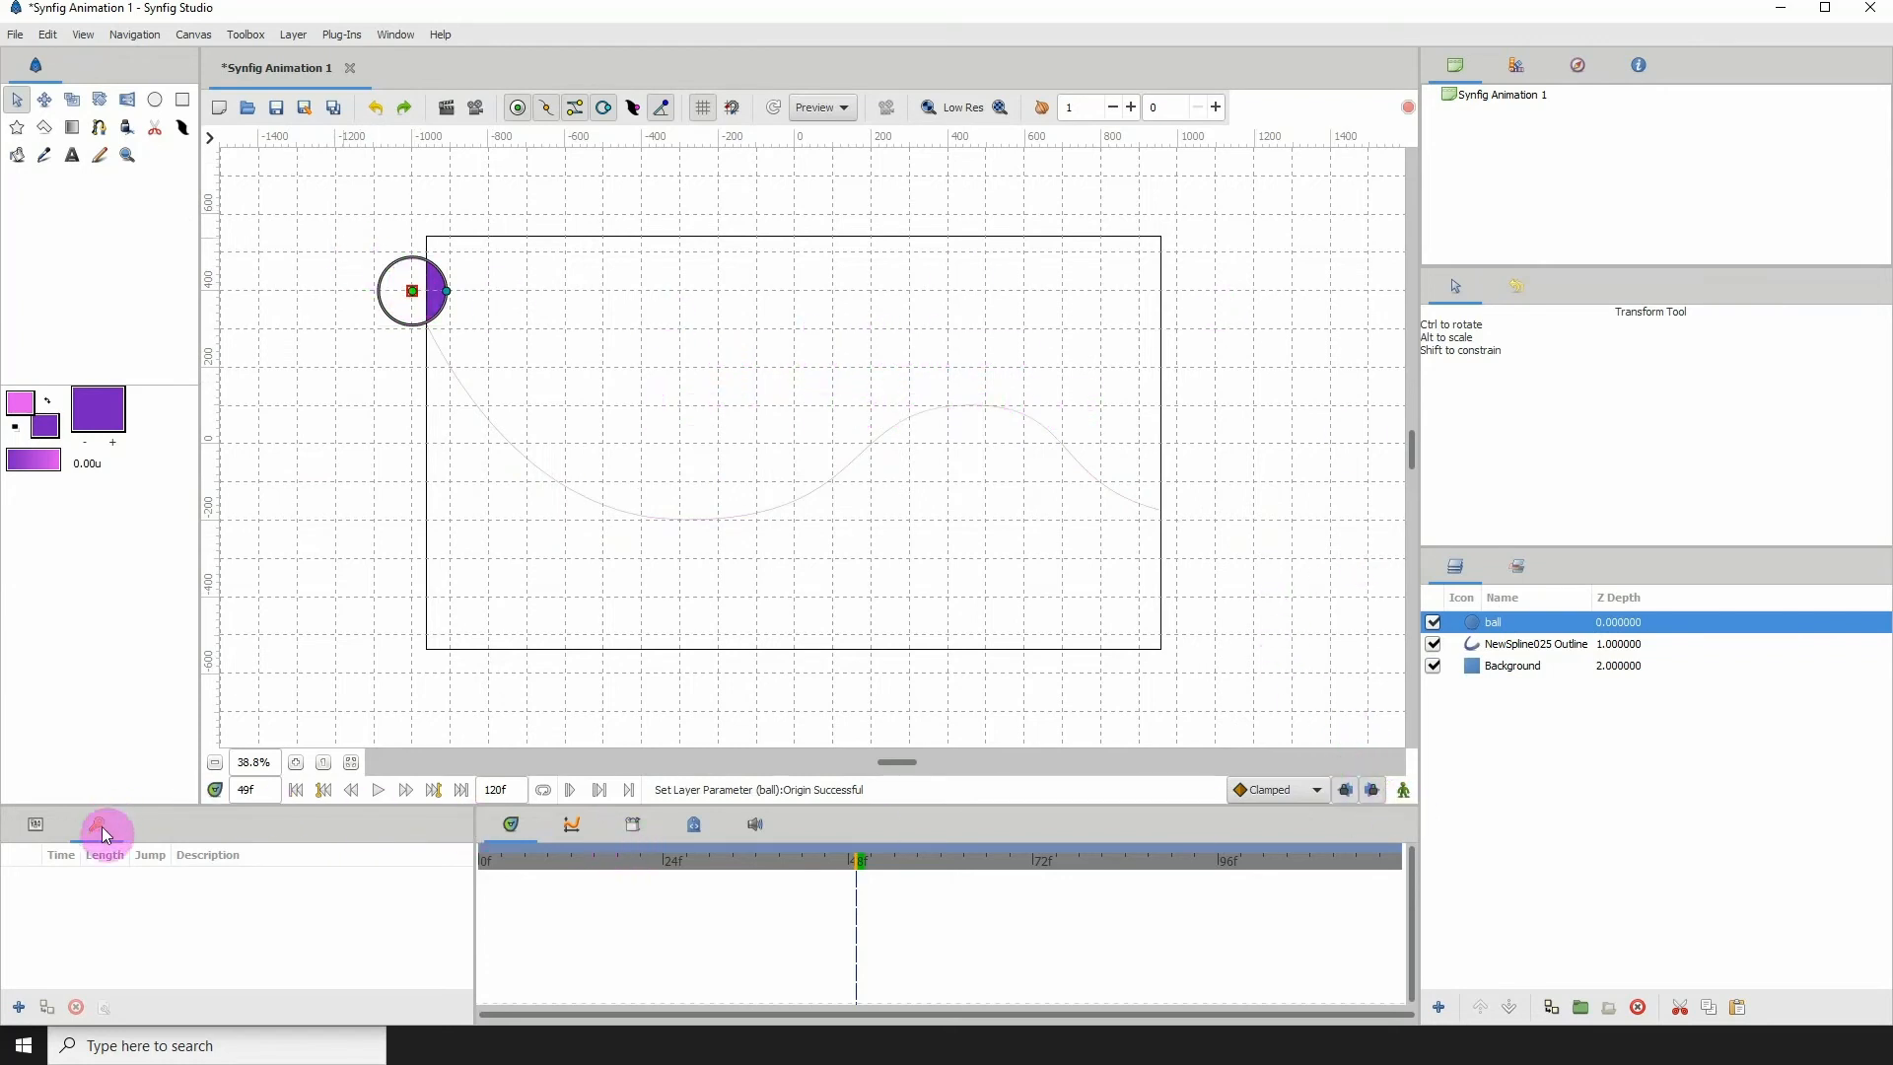
Step: Turn on animate mode and record ball waypoints at the spline's start on frame 0 and in its dip on frame 24
{"action": "left_click", "coordinate": [1400, 792]}
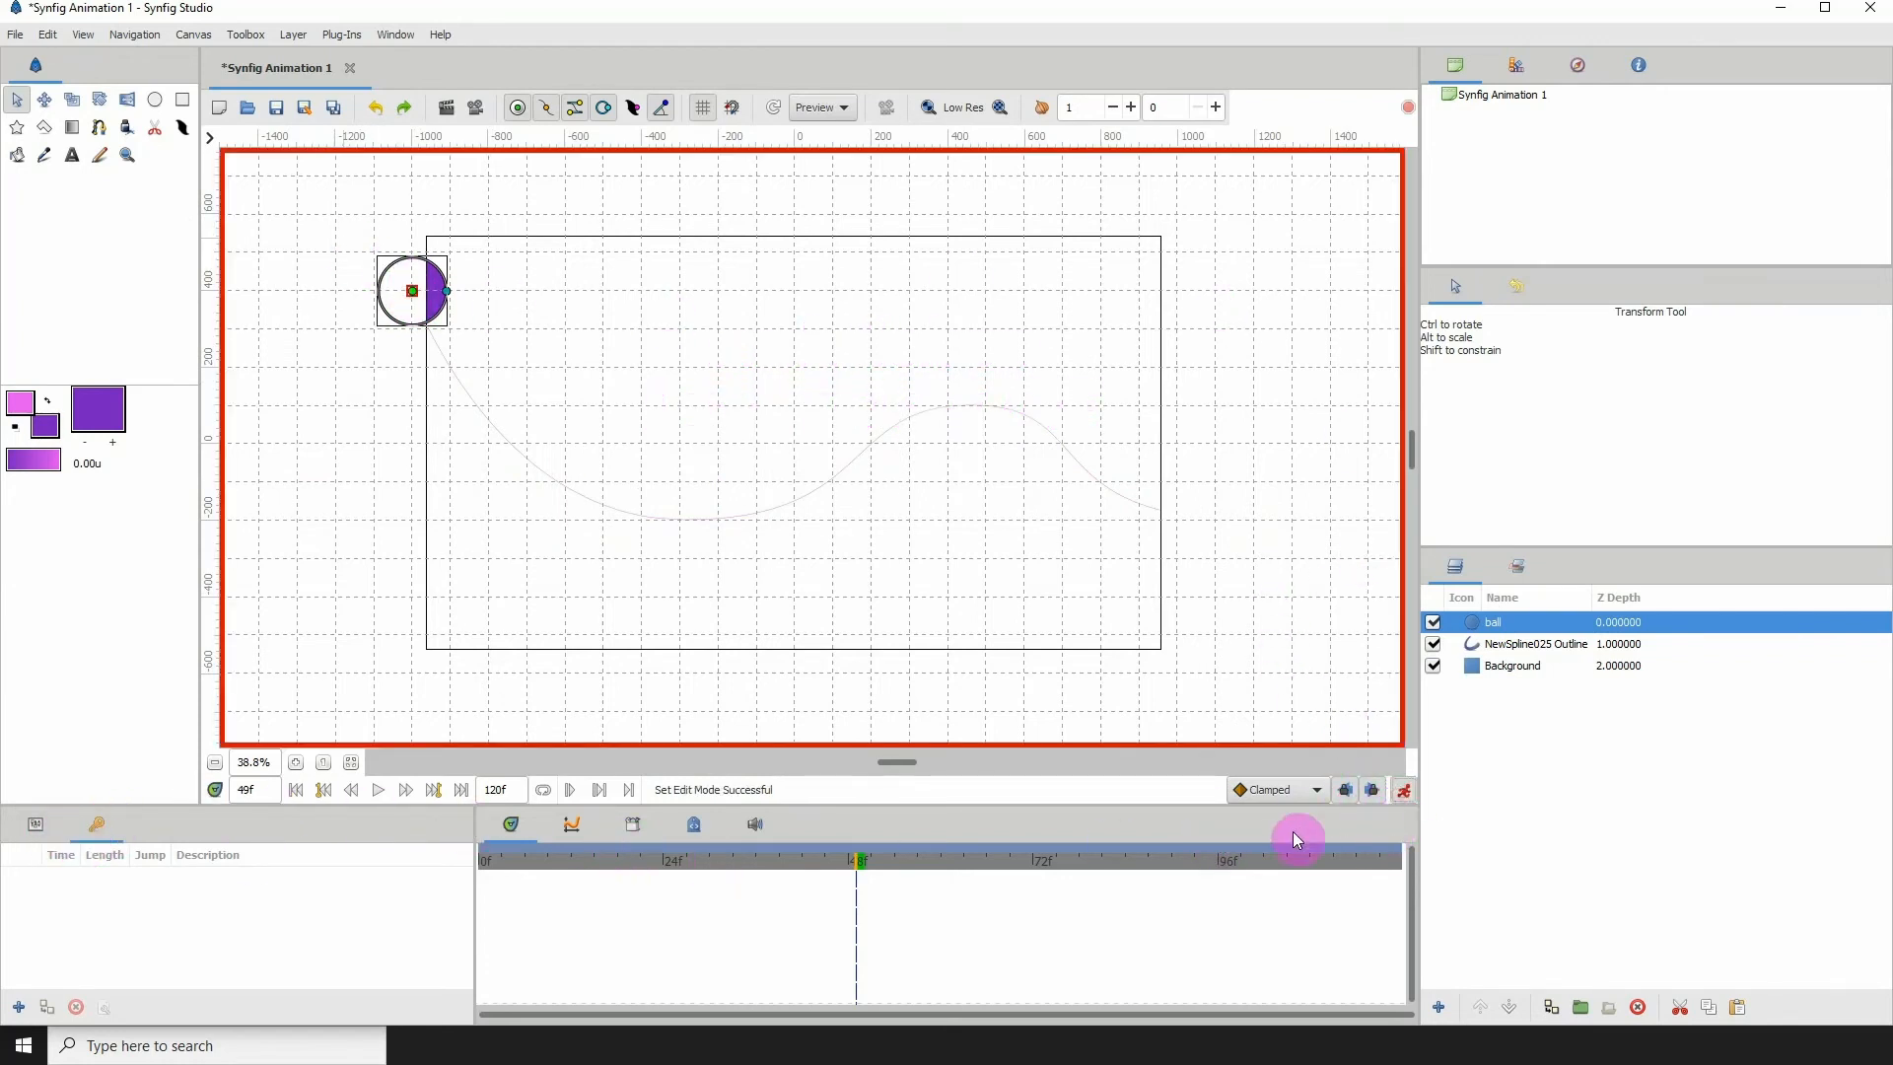
{"action": "left_click_drag", "start_coordinate": [576, 865], "coordinate": [473, 864]}
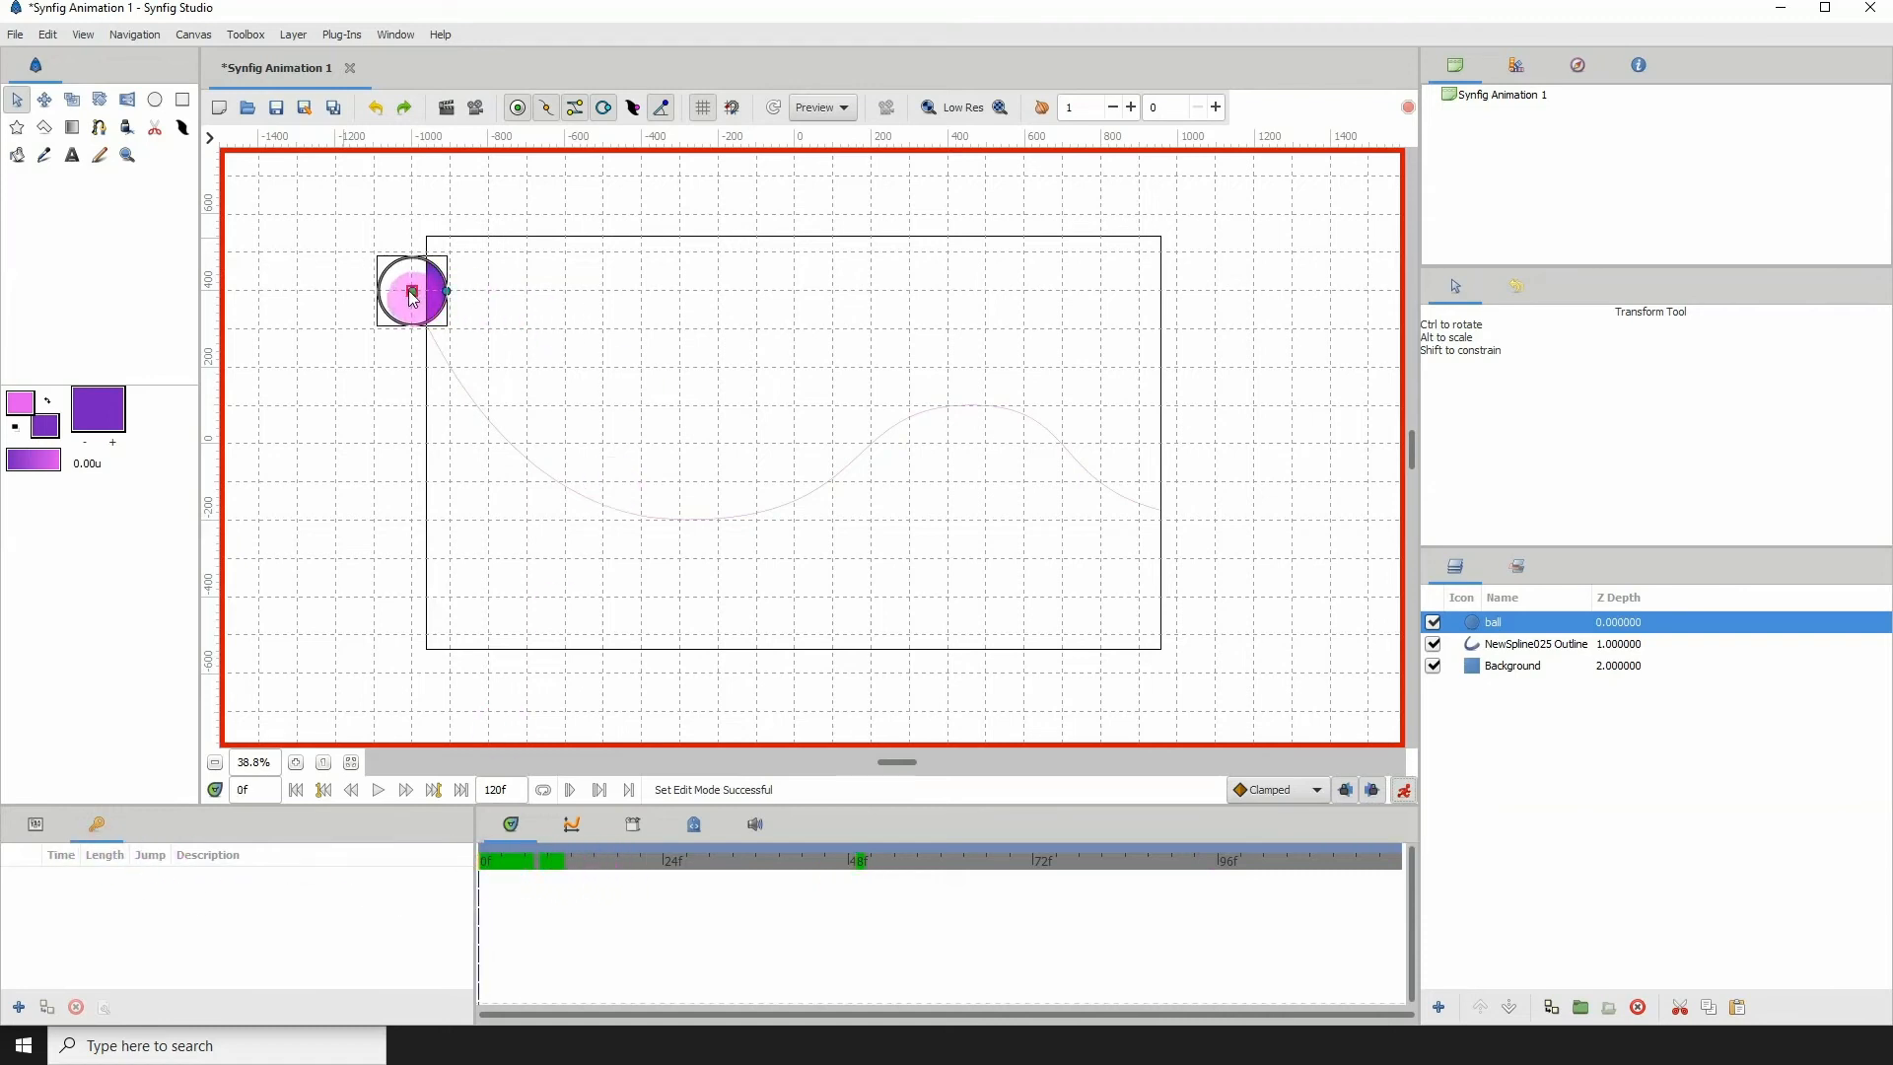
{"action": "mouse_move", "coordinate": [412, 298]}
{"action": "left_mouse_down"}
{"action": "mouse_move", "coordinate": [399, 281]}
{"action": "mouse_move", "coordinate": [412, 291]}
{"action": "left_mouse_up"}
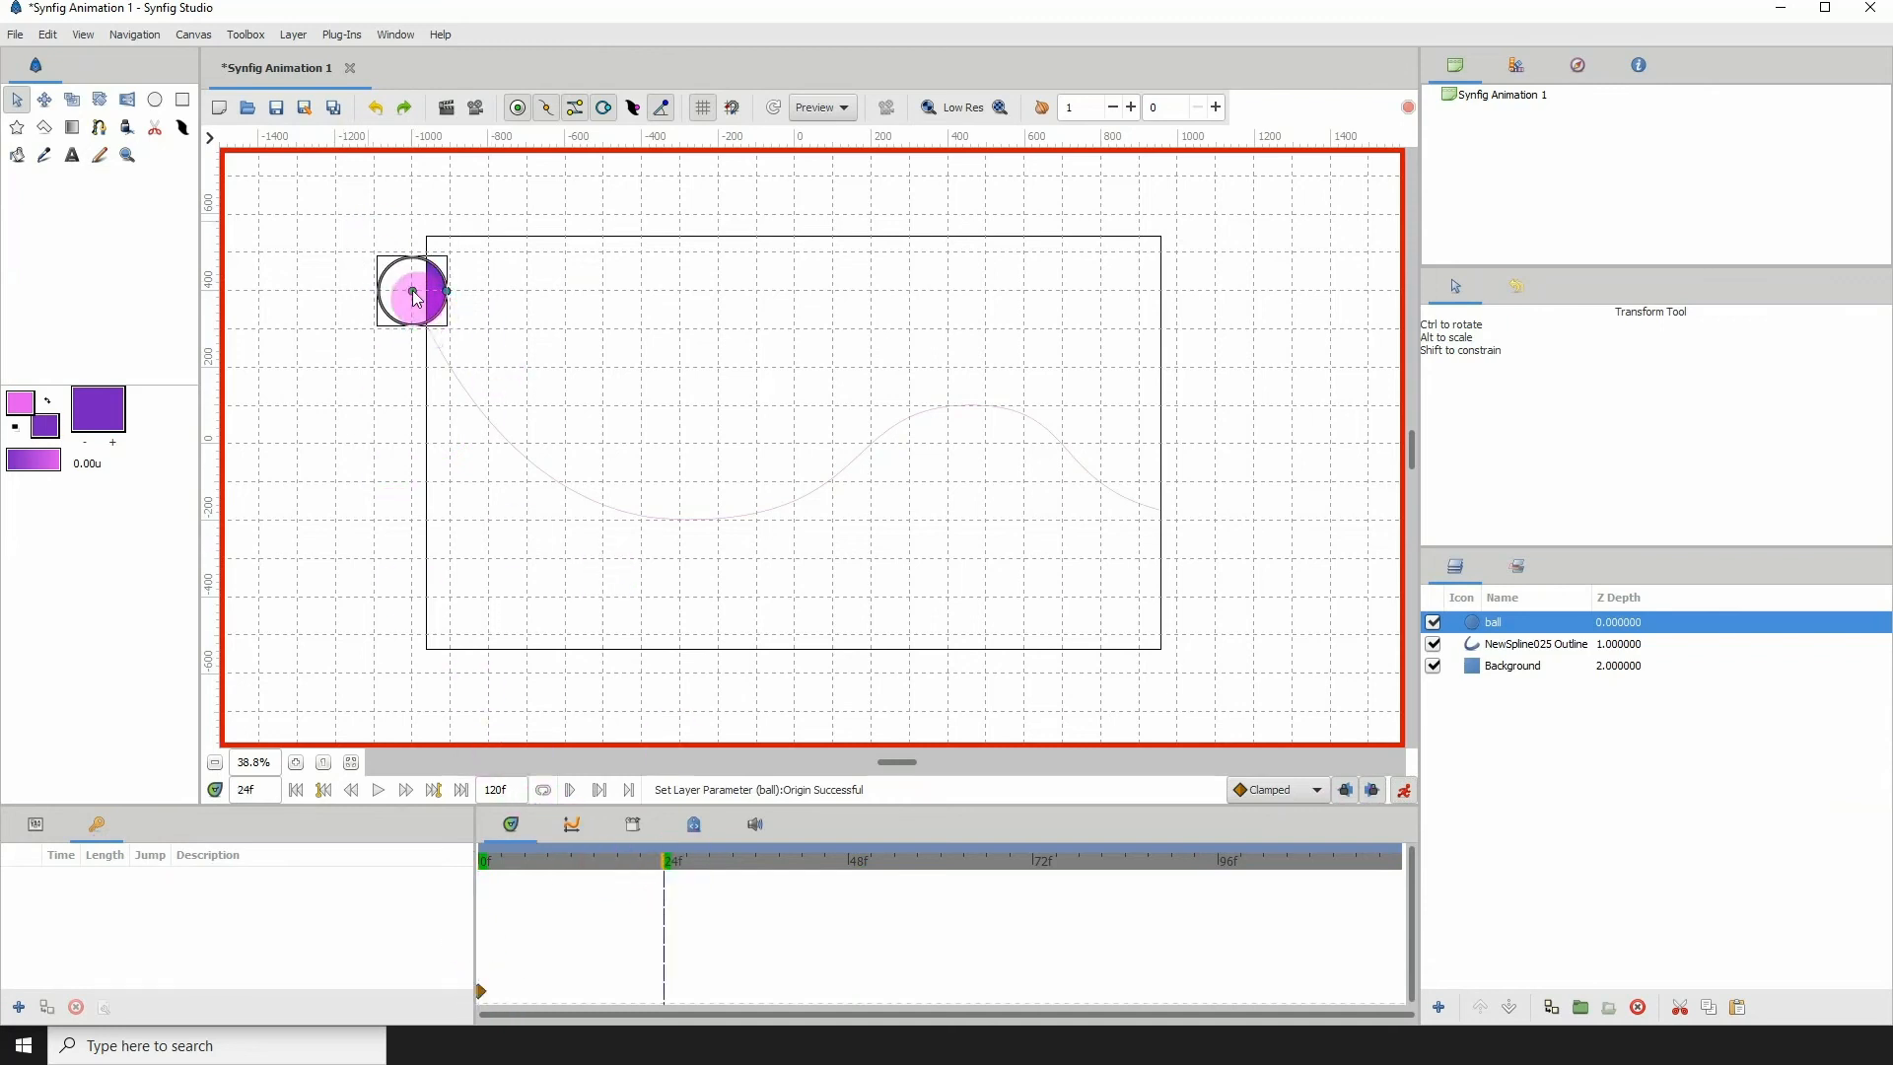
{"action": "left_click_drag", "start_coordinate": [412, 292], "coordinate": [680, 519]}
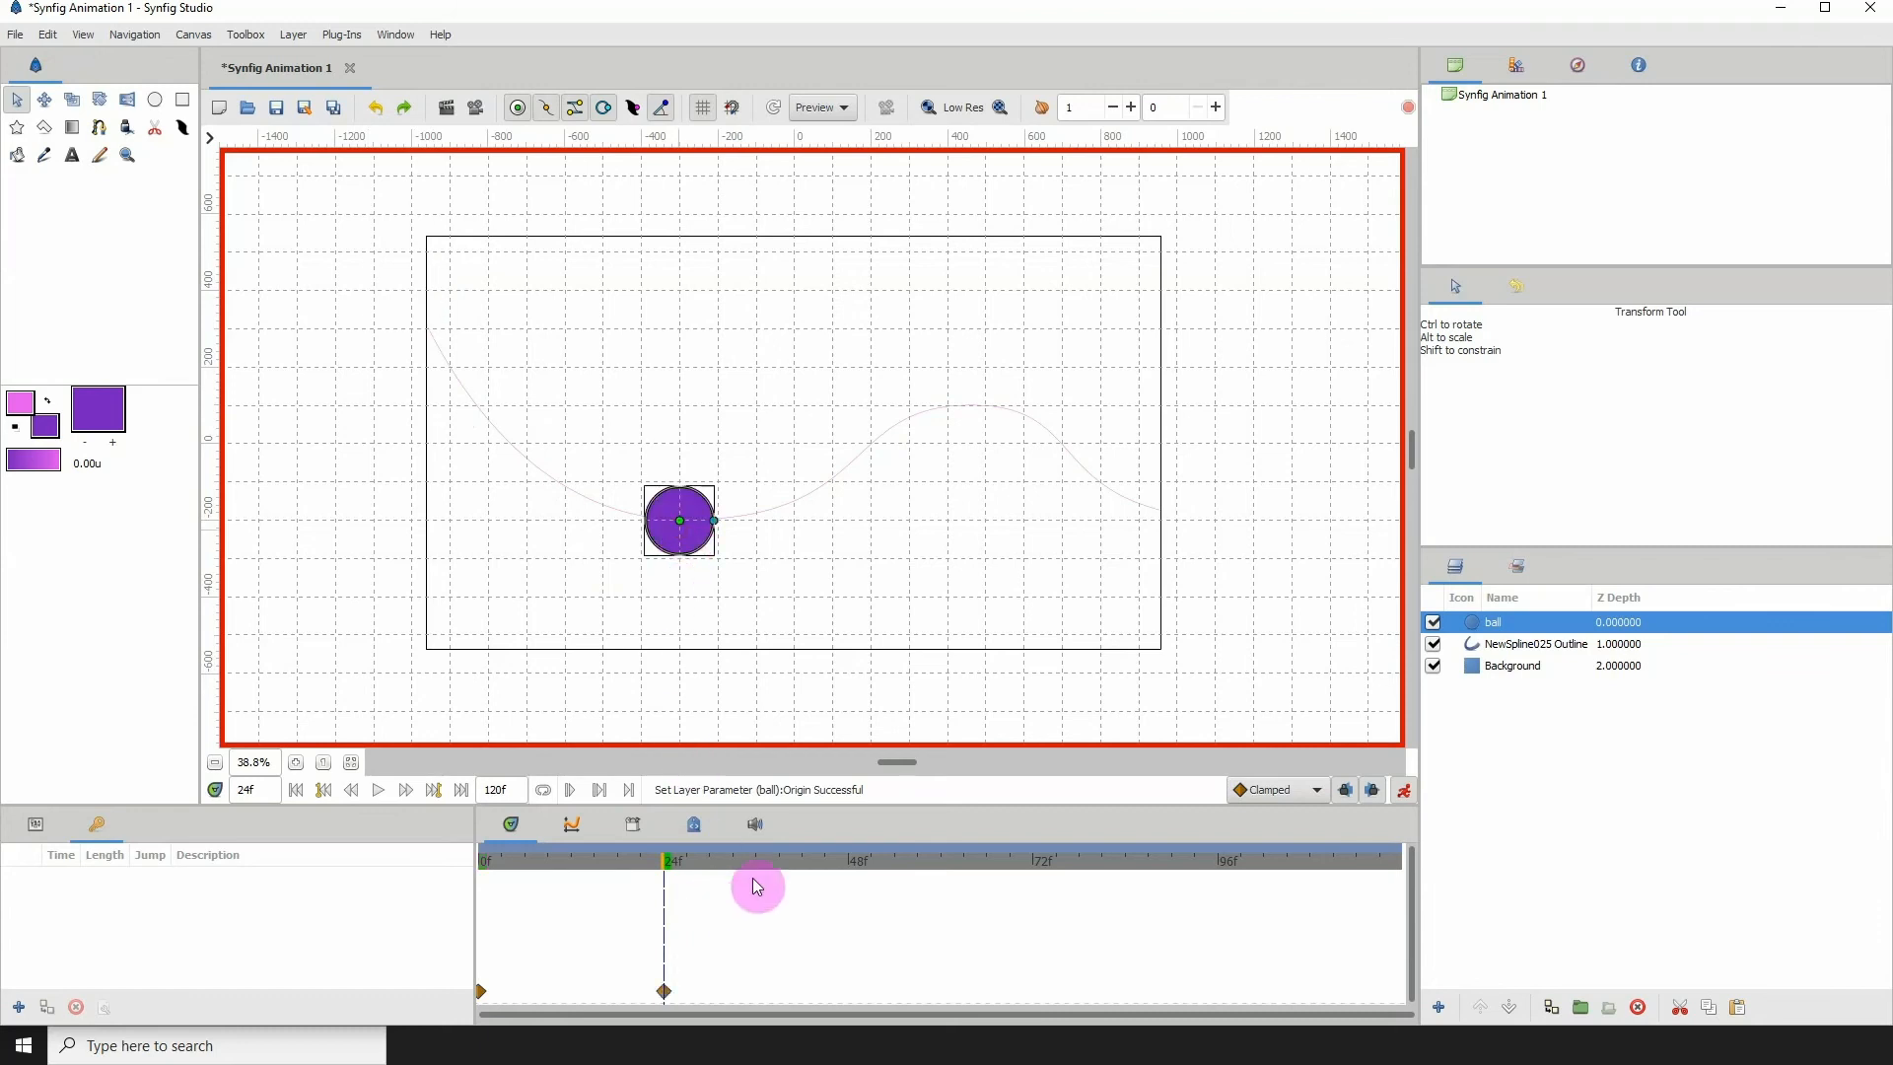
Step: Record ball waypoints on the spline's crest at frame 48 and at its far end beyond the canvas frame at frame 72
{"action": "left_click_drag", "start_coordinate": [837, 875], "coordinate": [846, 870]}
{"action": "left_click", "coordinate": [712, 511]}
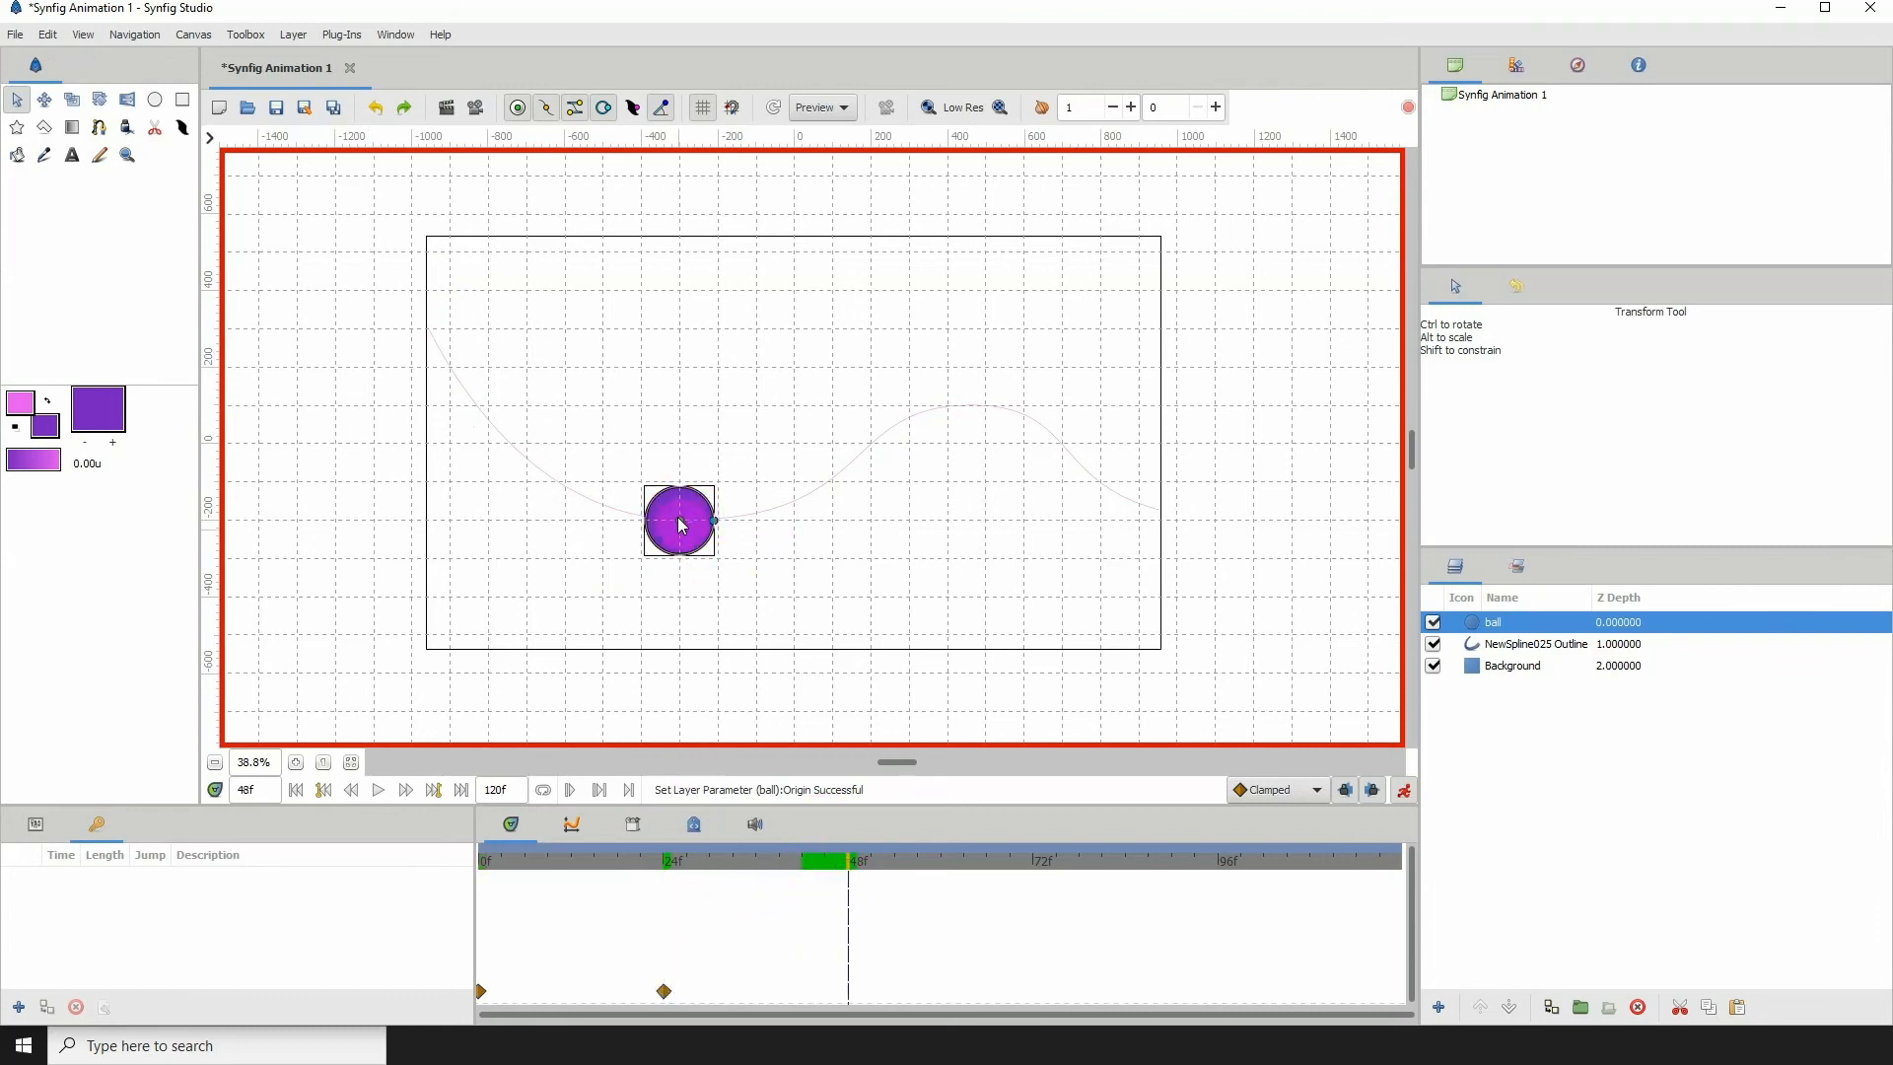
{"action": "left_click_drag", "start_coordinate": [683, 523], "coordinate": [972, 406]}
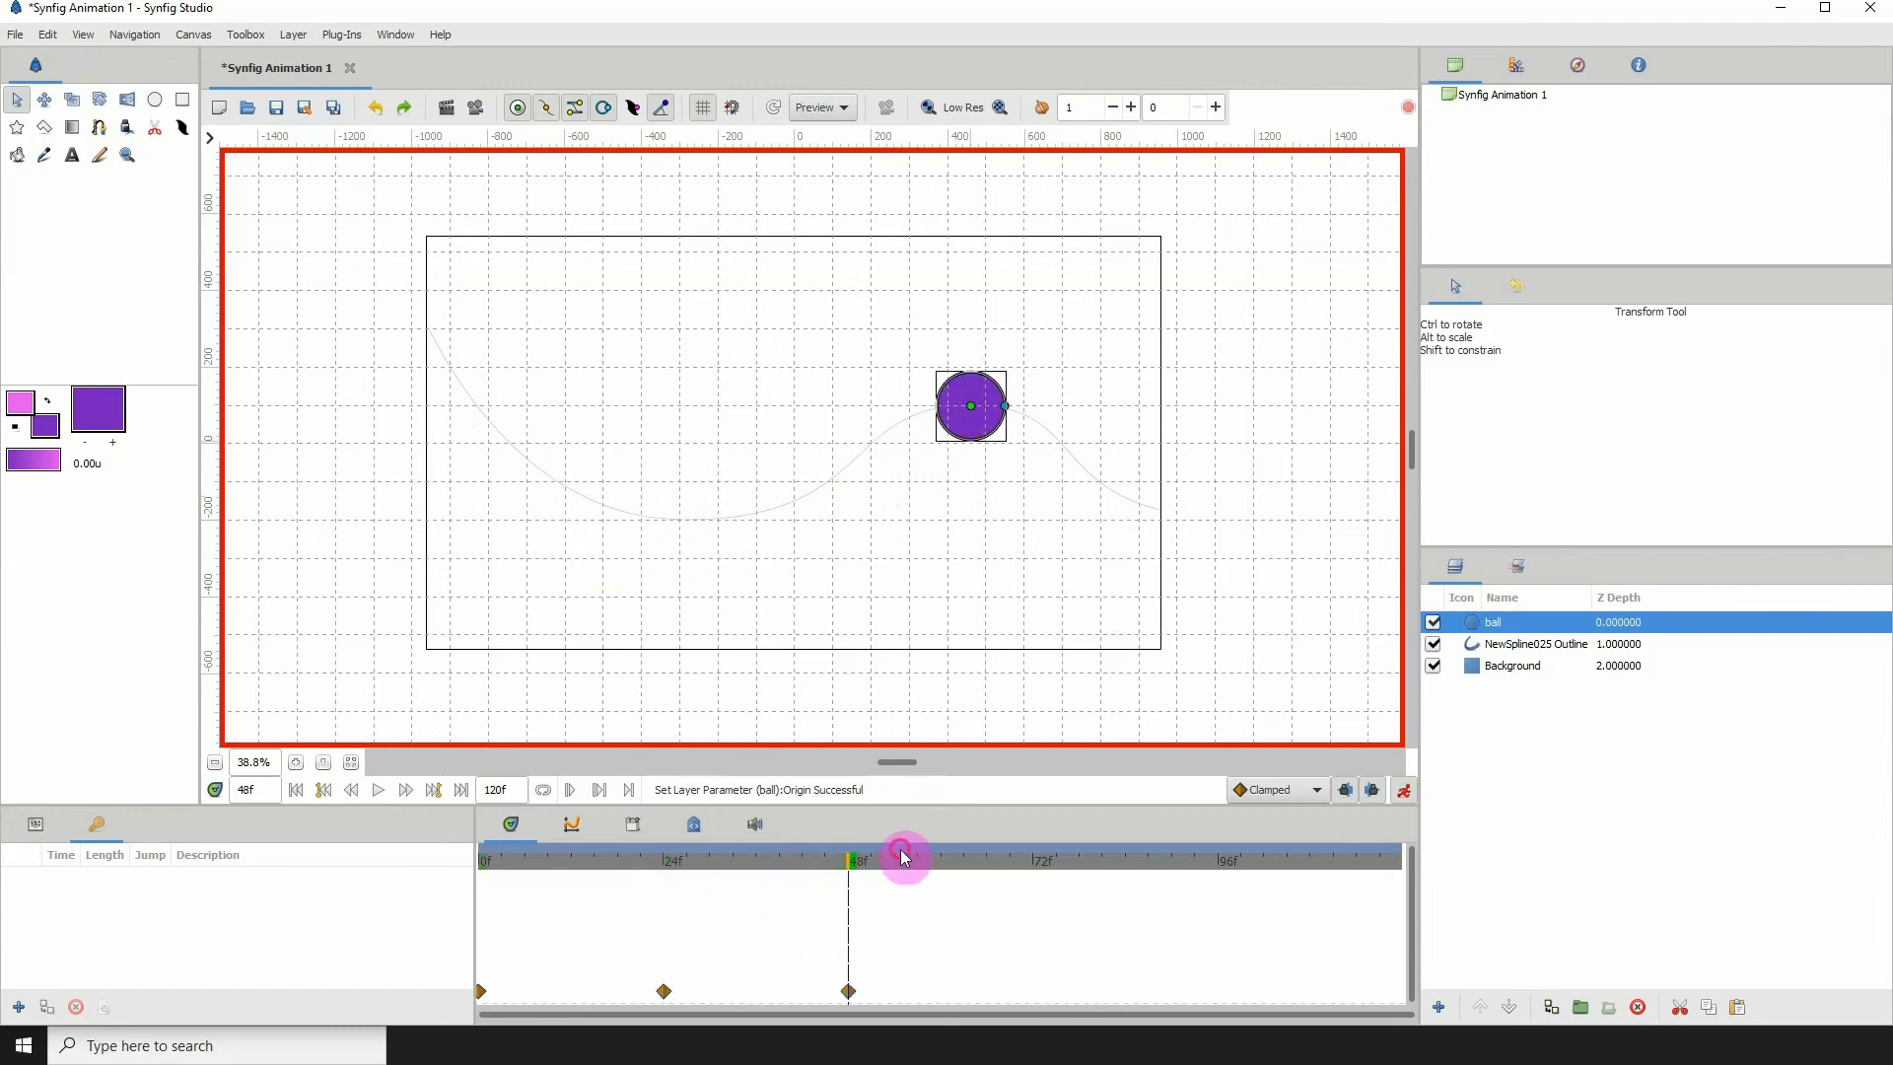
{"action": "left_click_drag", "start_coordinate": [1027, 866], "coordinate": [1034, 868]}
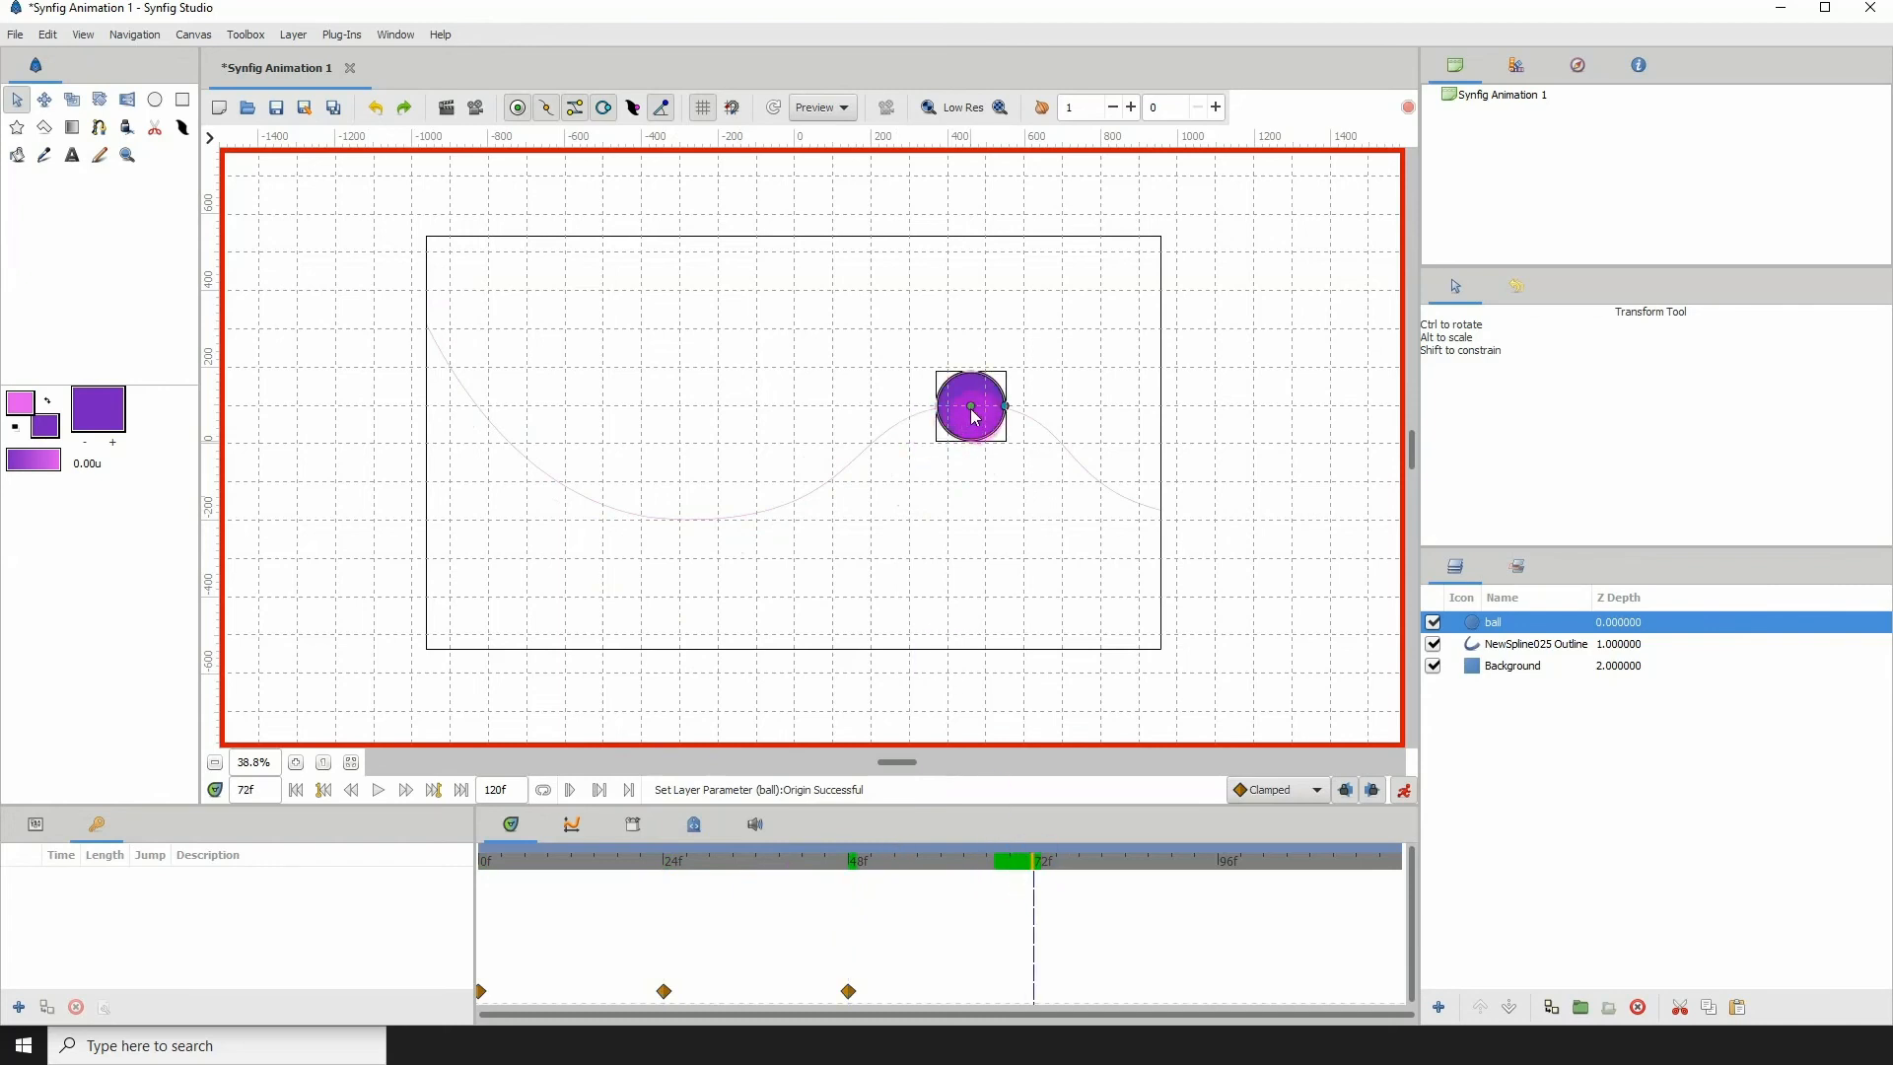
{"action": "left_click_drag", "start_coordinate": [972, 414], "coordinate": [1252, 519]}
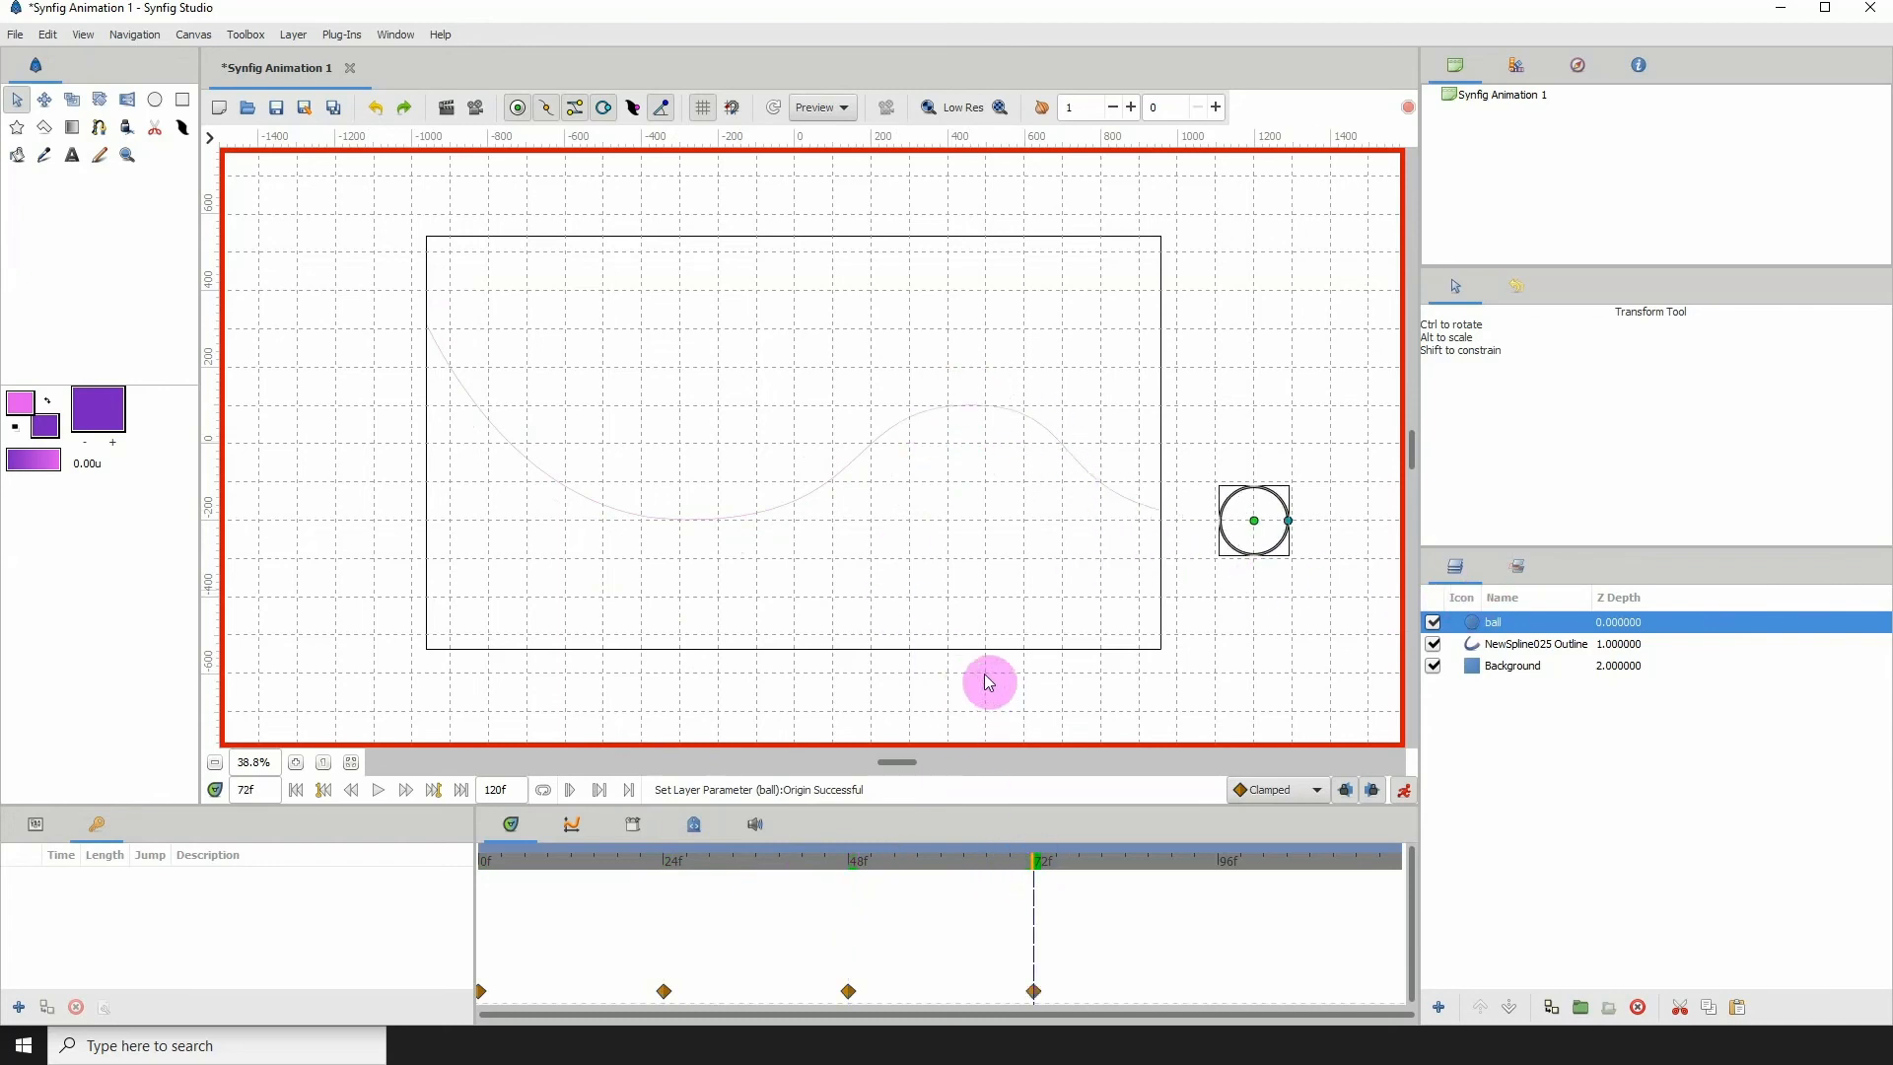
Step: Play the animation from frame 0 and replay it to review the ball's motion along the spline
{"action": "scroll", "coordinate": [989, 681], "scroll_direction": "up", "scroll_amount": 2}
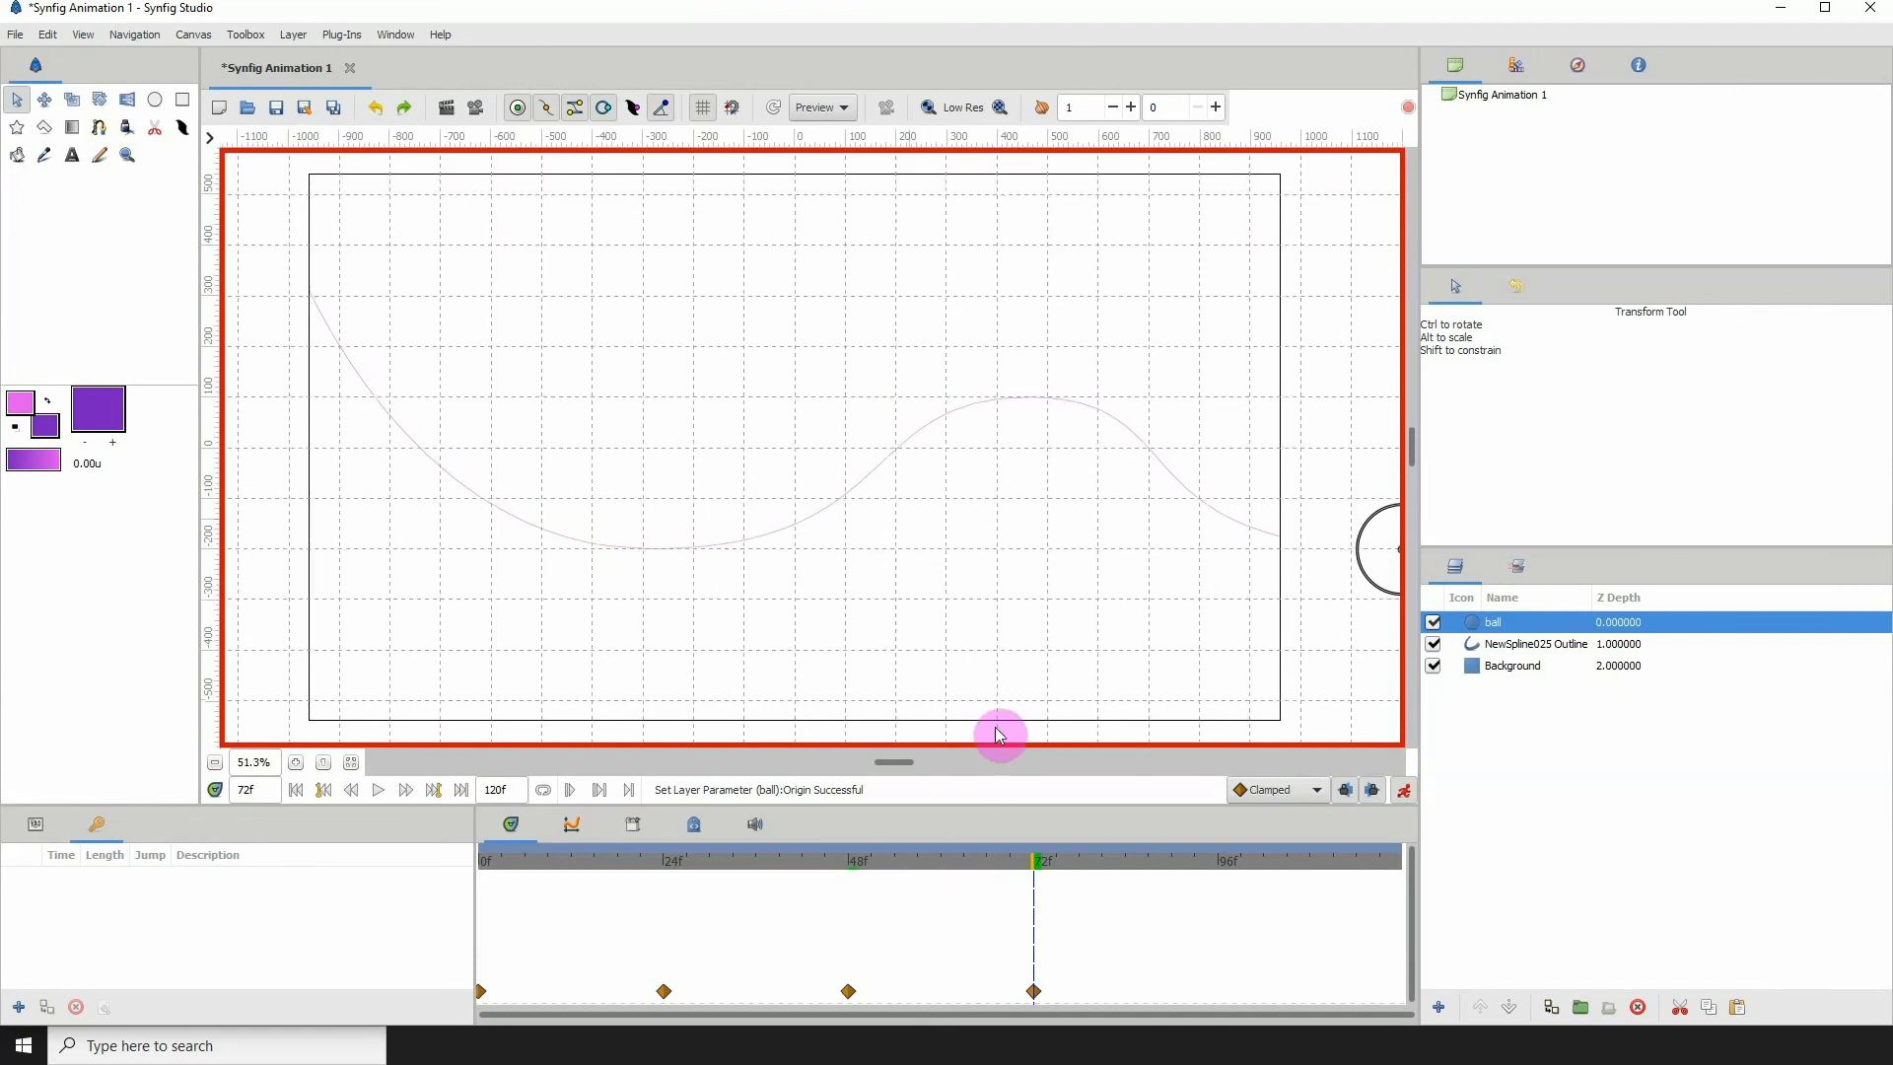
{"action": "left_click_drag", "start_coordinate": [980, 865], "coordinate": [367, 843]}
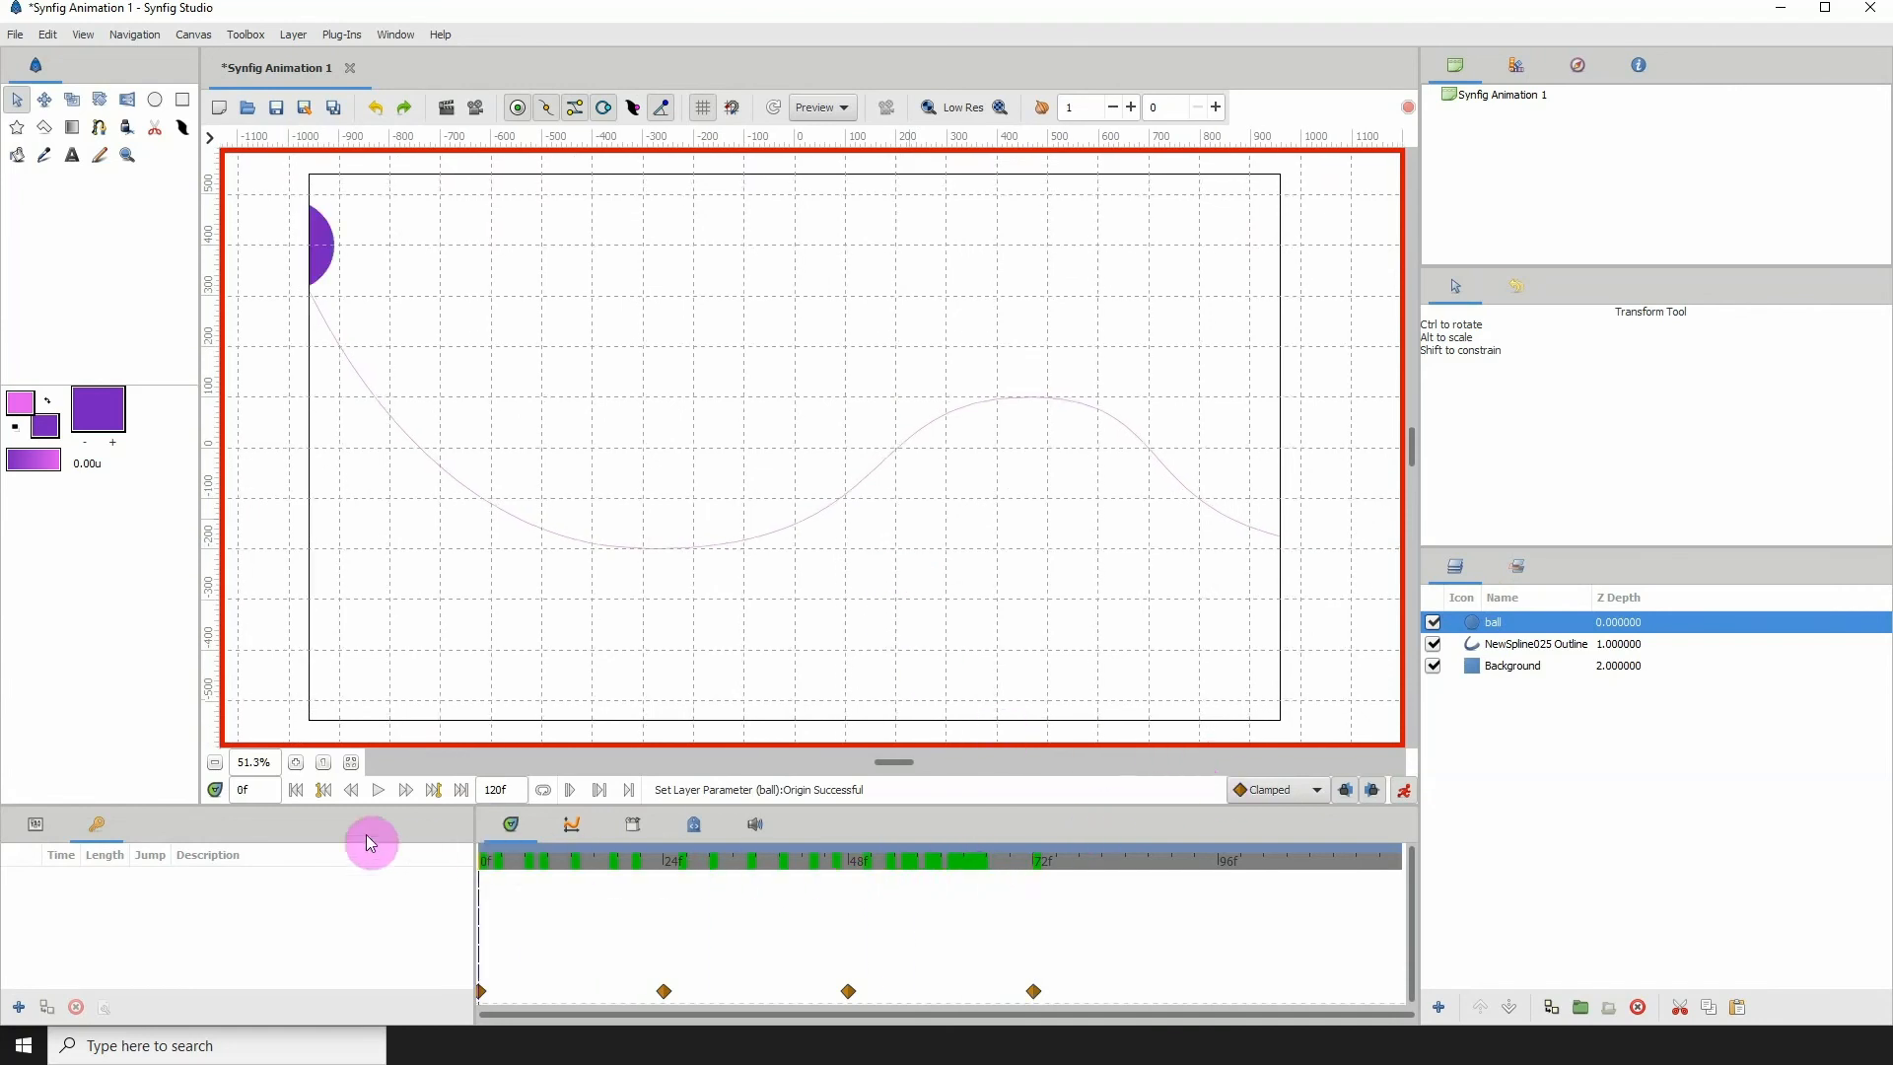
{"action": "key", "text": "space"}
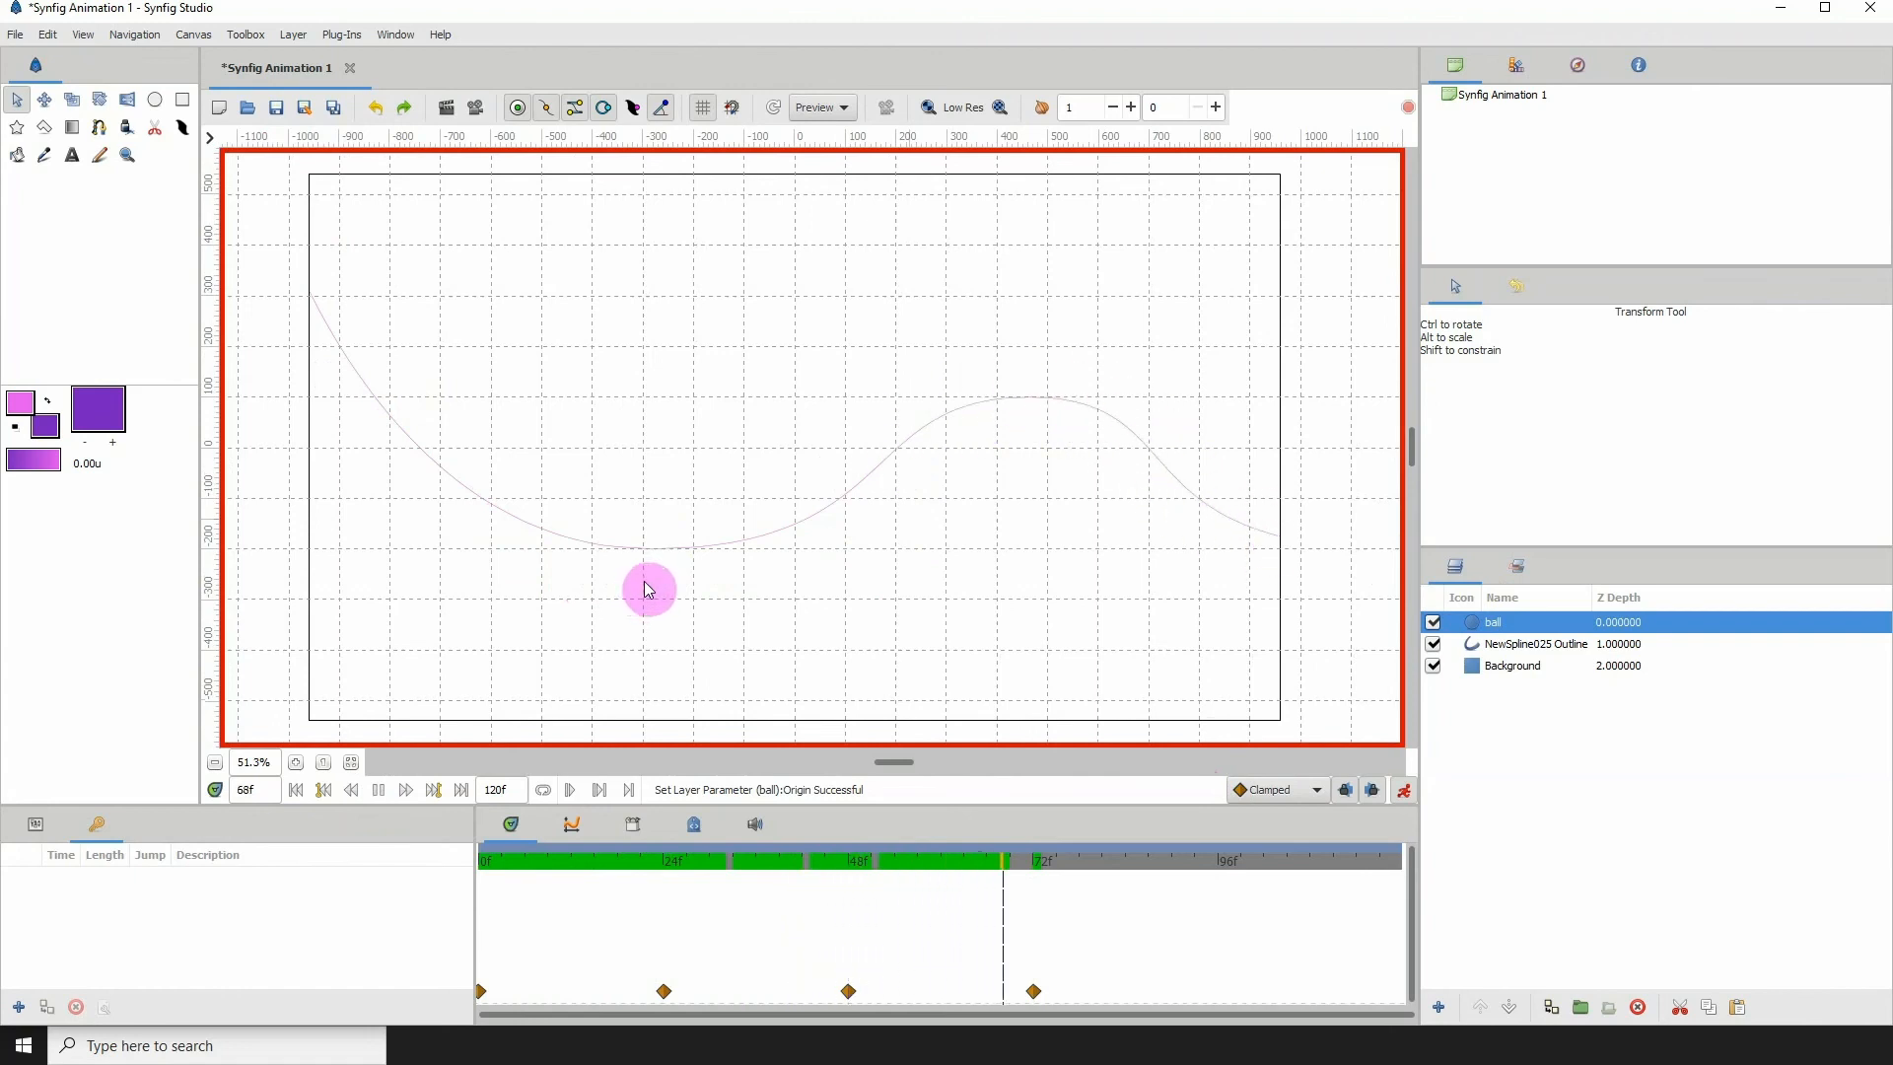
{"action": "key", "text": "space"}
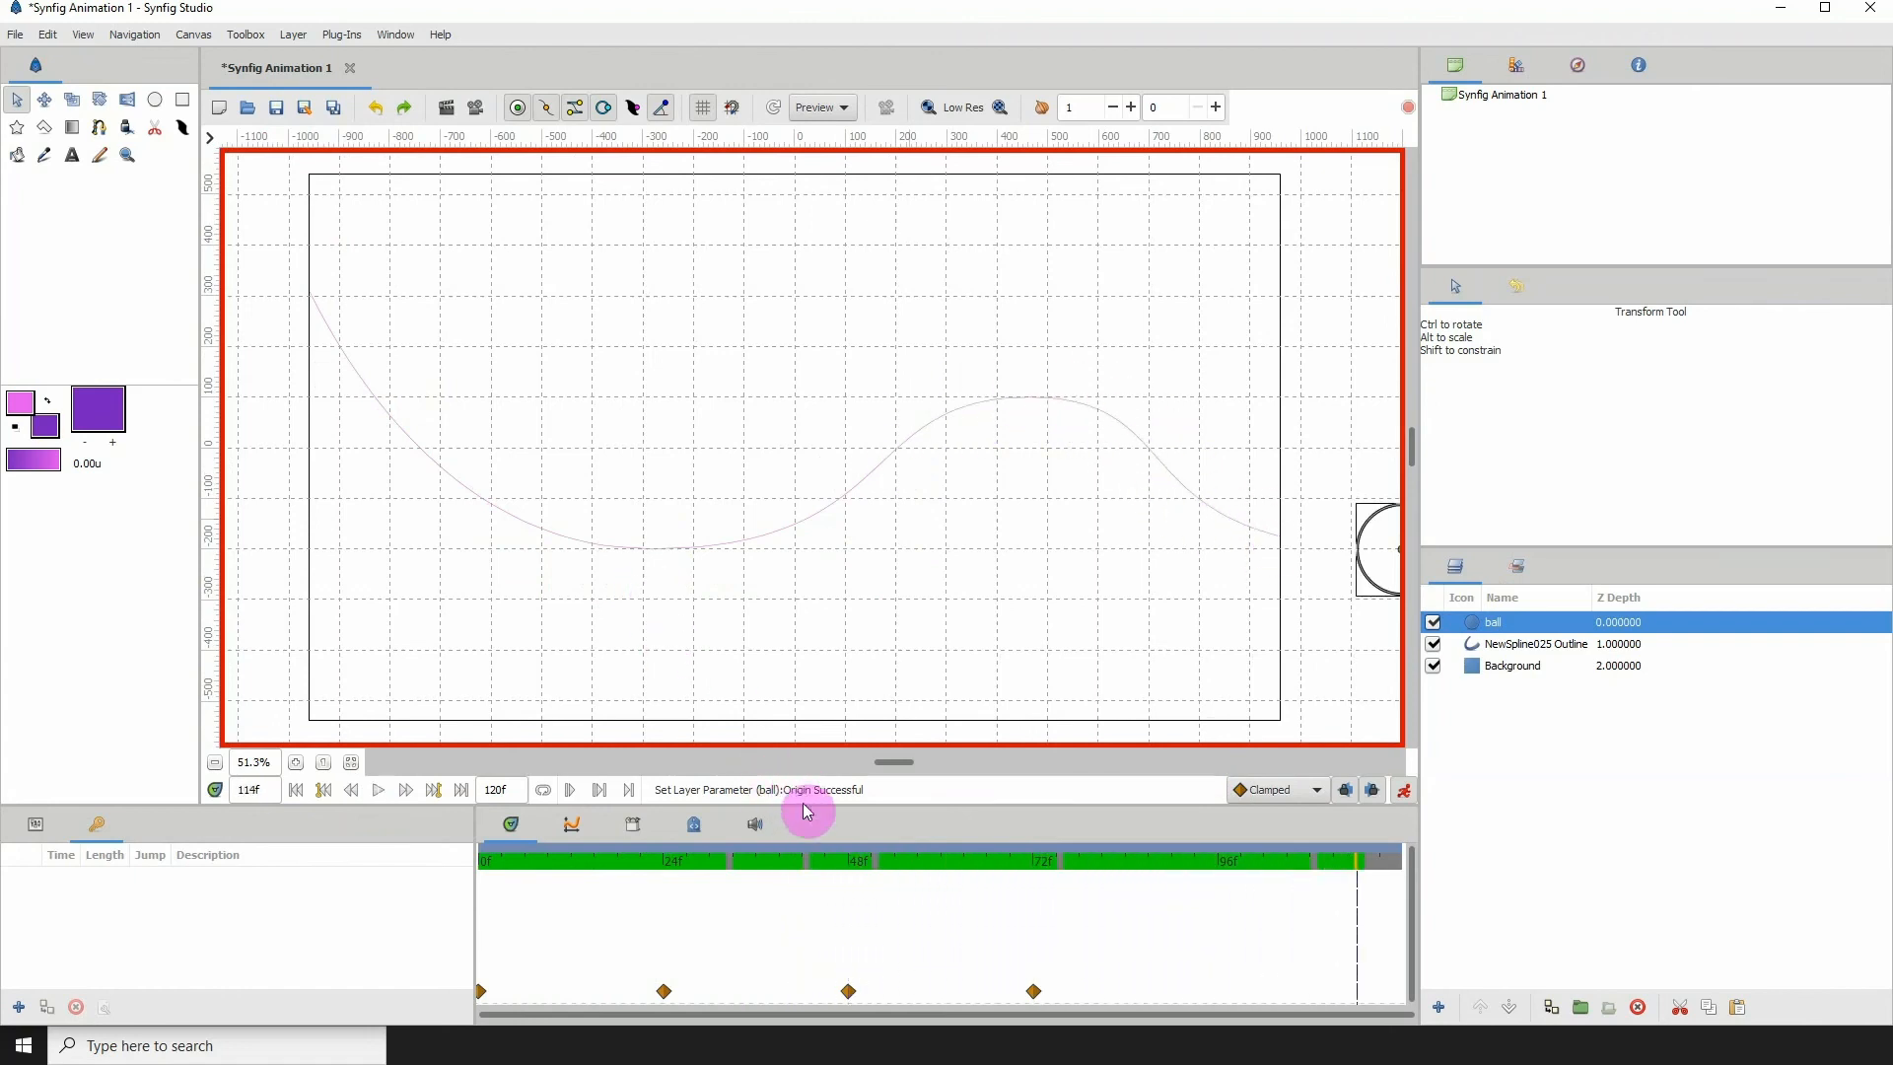
{"action": "key", "text": "space"}
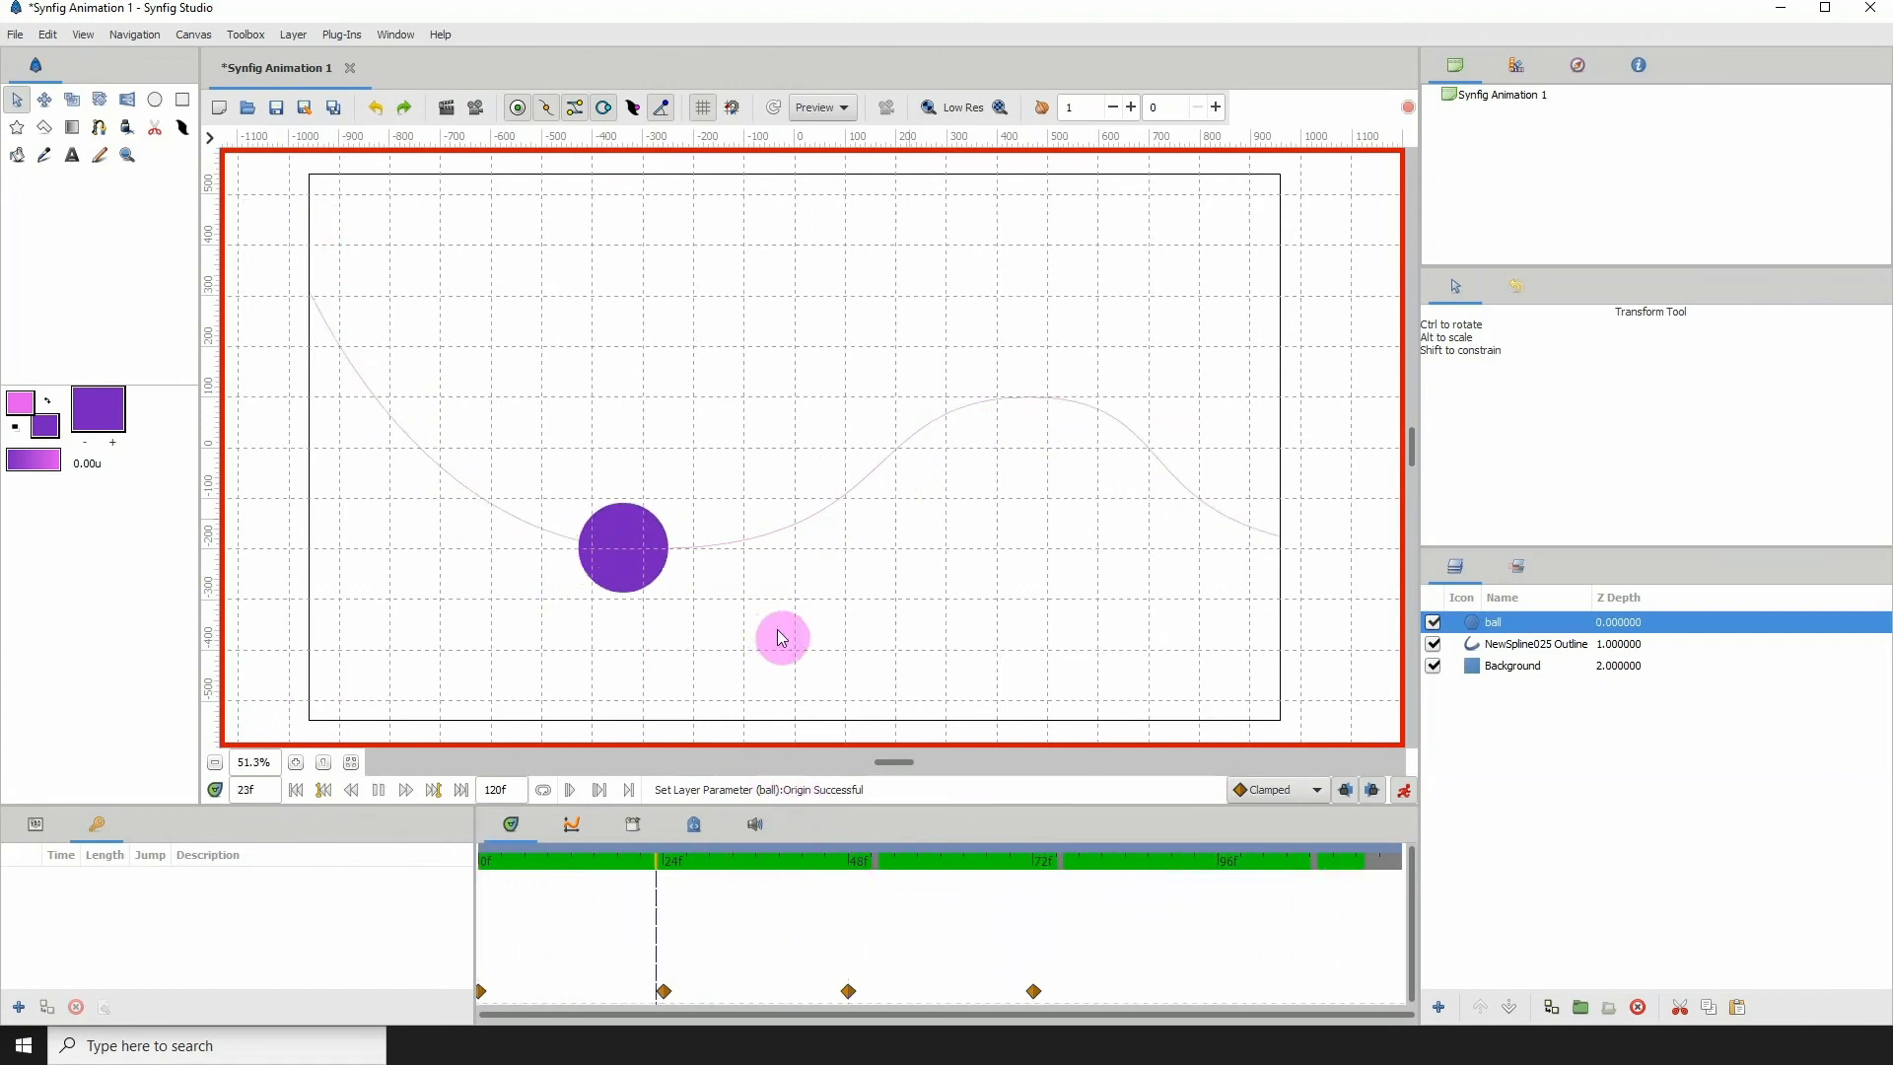
{"action": "key", "text": "space"}
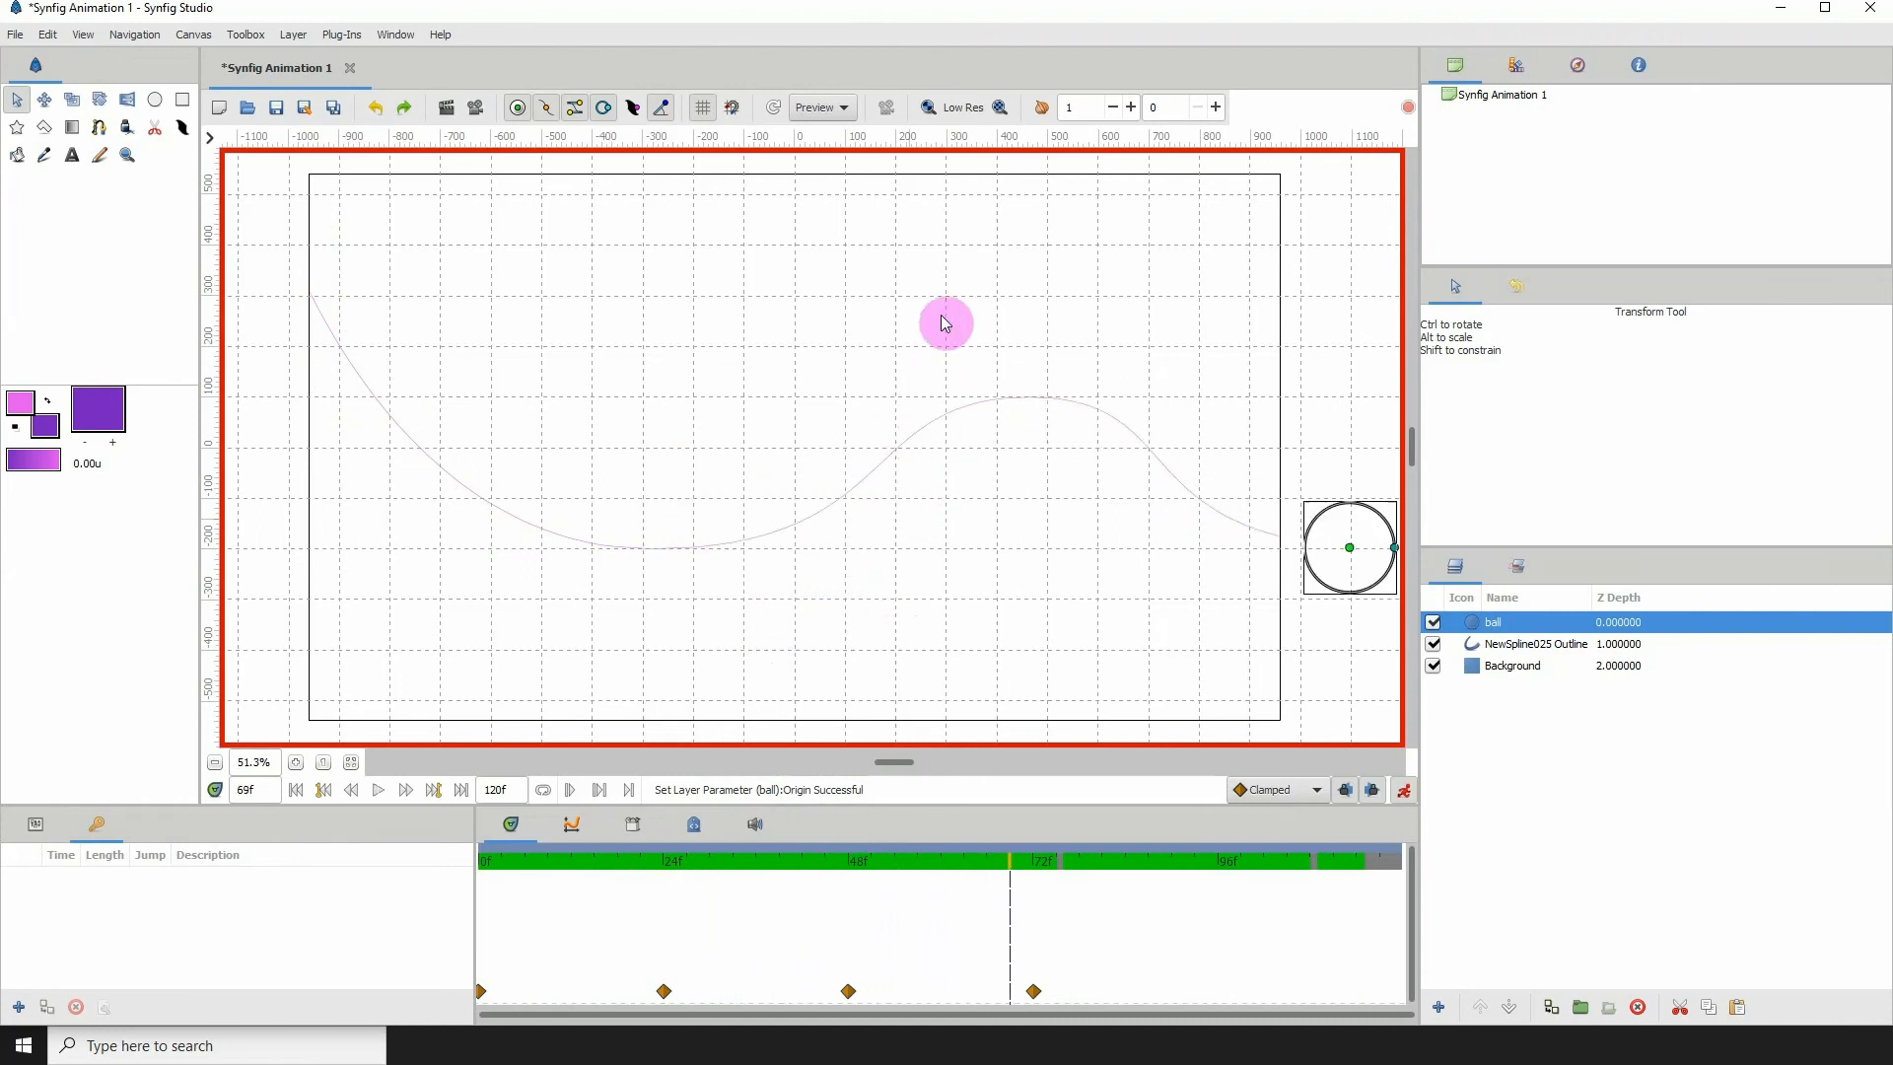
Step: Delete the spline outline layer and scrub the timeline back to frame 29 to check the ball's motion without it
{"action": "left_click", "coordinate": [1515, 643]}
{"action": "left_click", "coordinate": [1509, 643]}
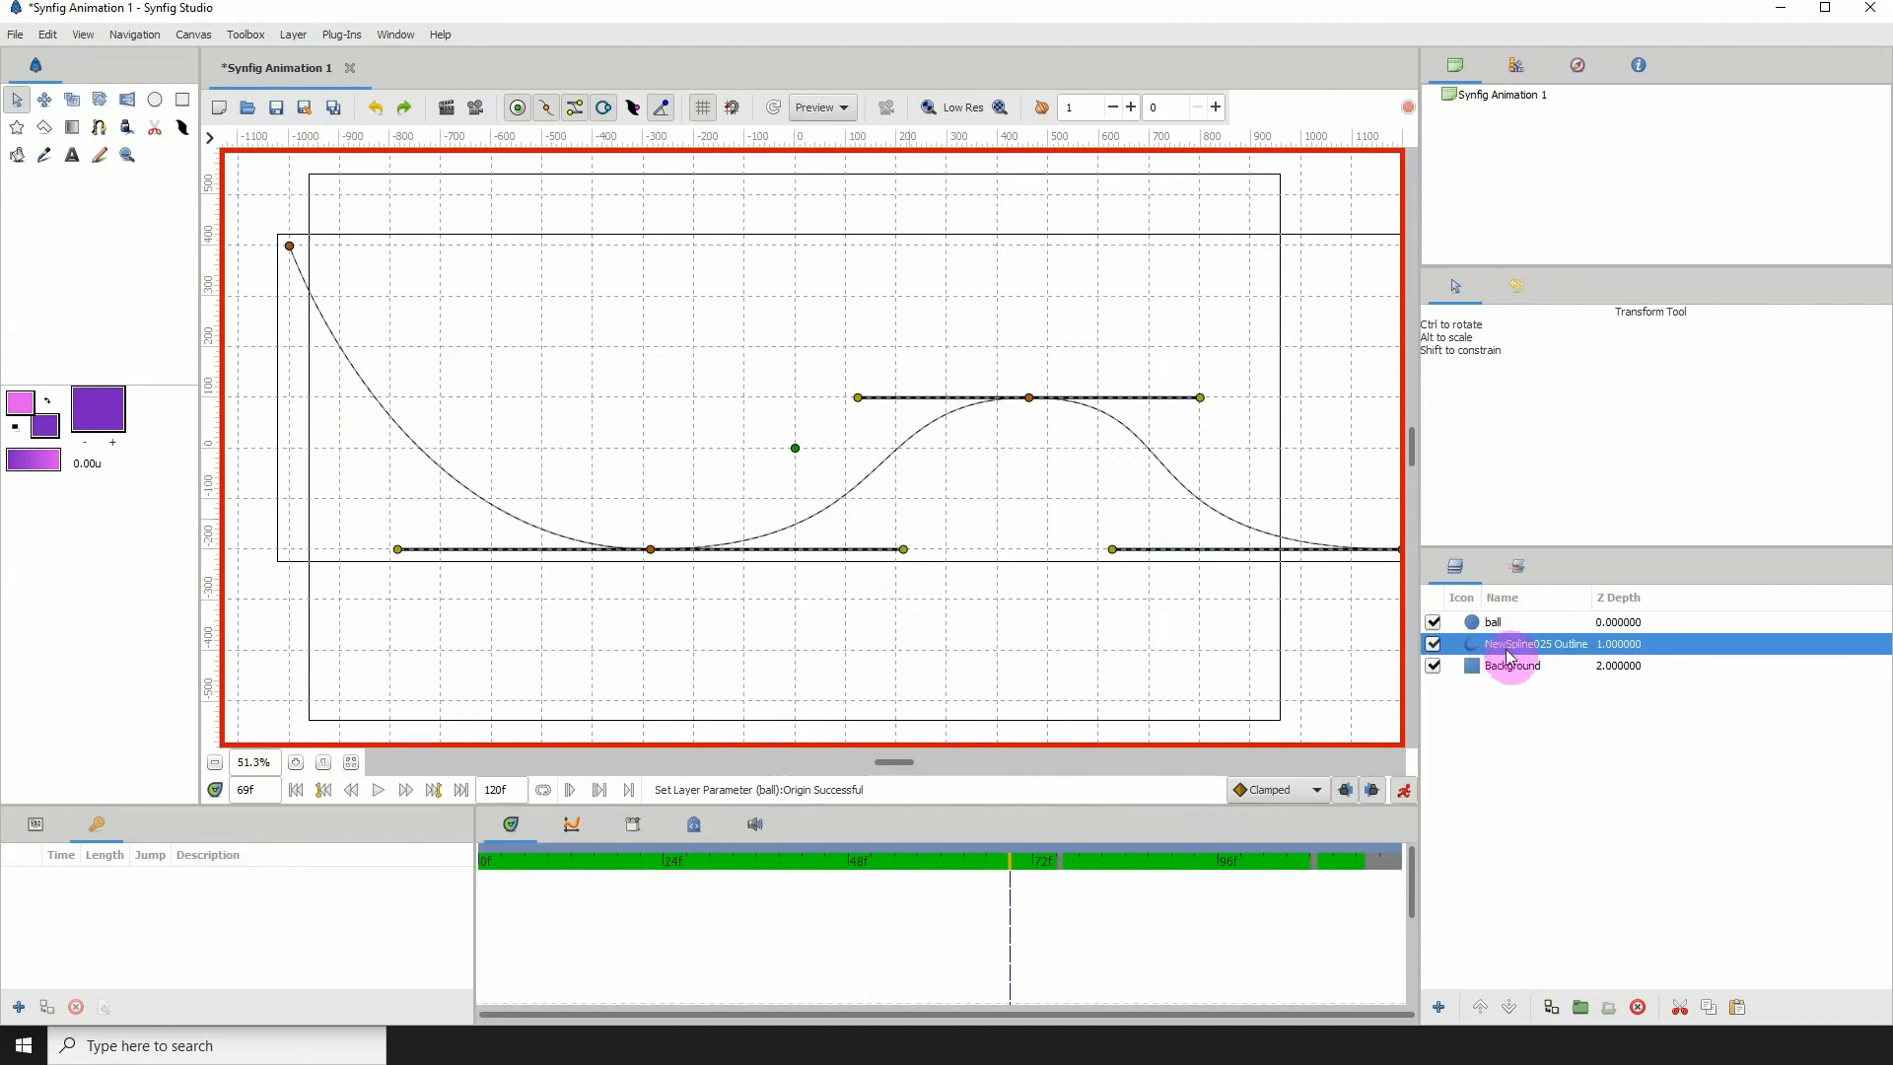
{"action": "left_click", "coordinate": [1638, 1010]}
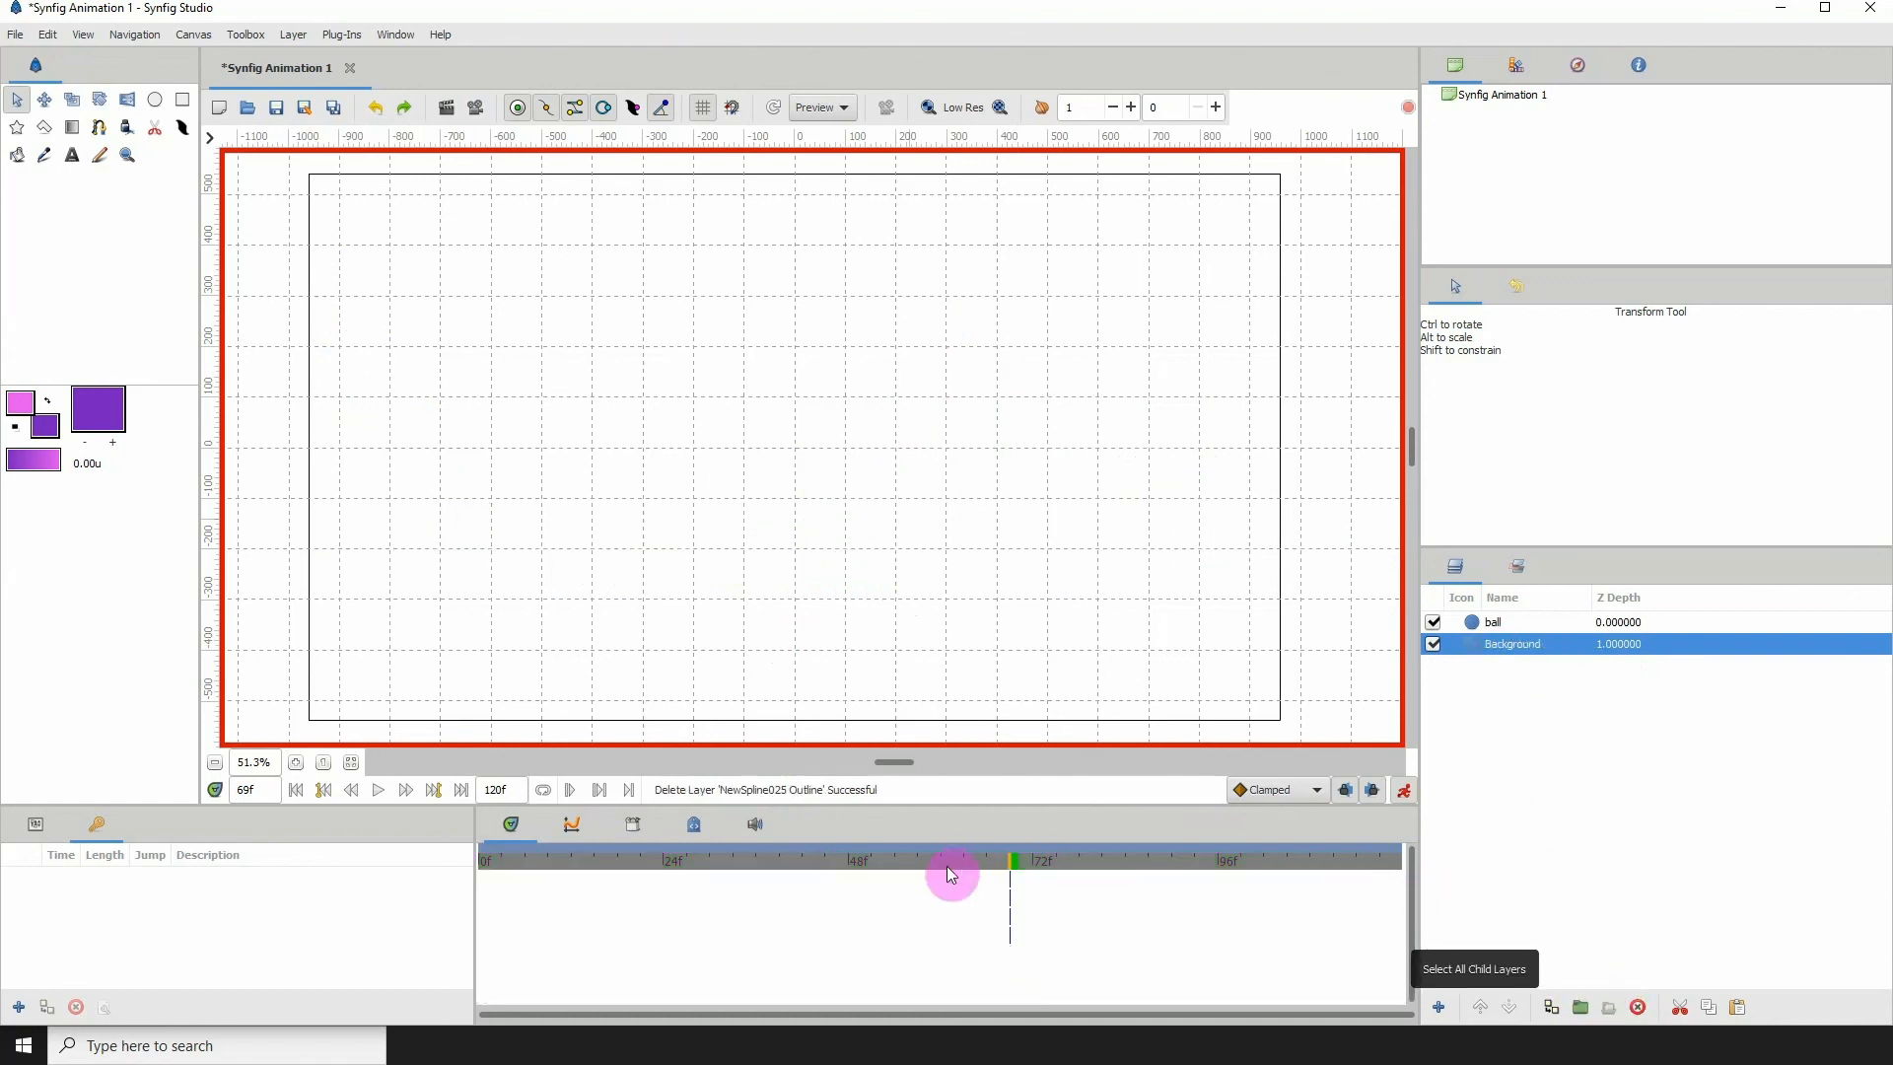
{"action": "left_click_drag", "start_coordinate": [864, 863], "coordinate": [702, 872]}
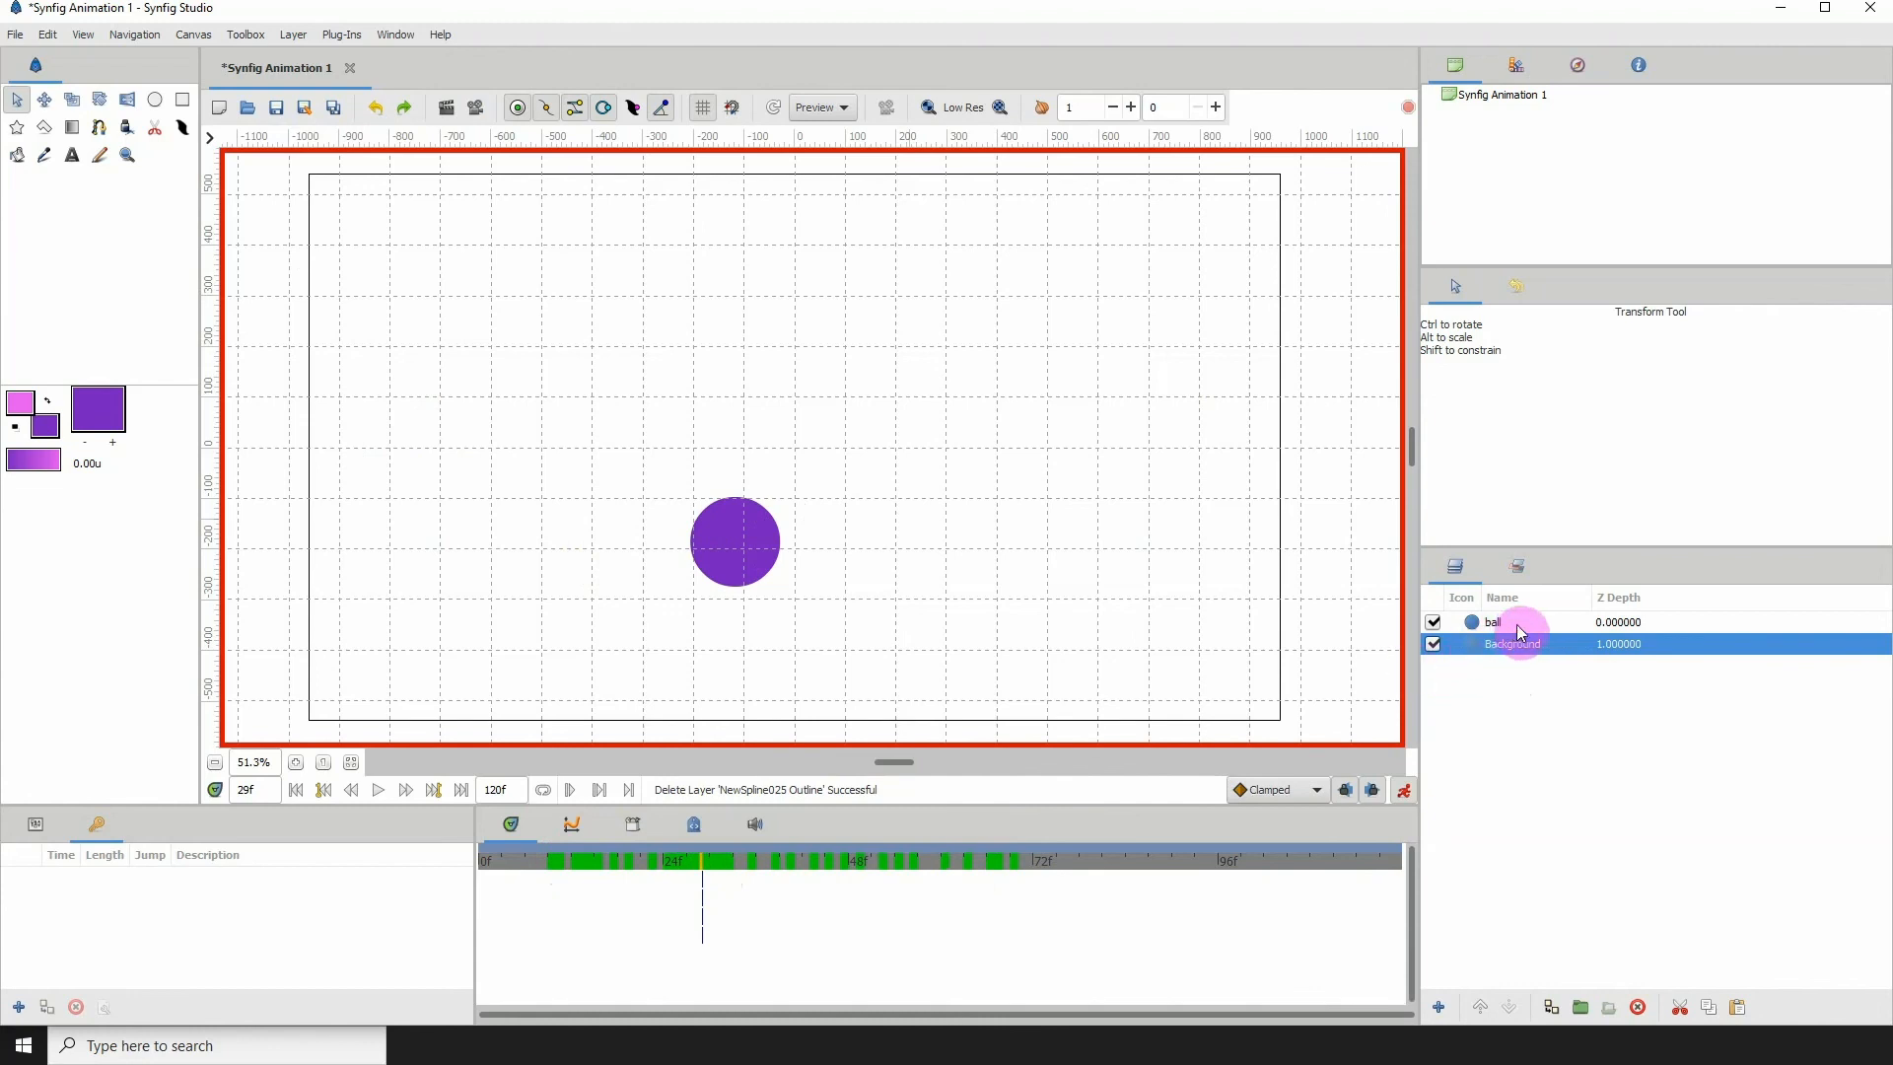
Step: Turn off animate mode and make a duplicate of the ball layer
{"action": "left_click", "coordinate": [1516, 622]}
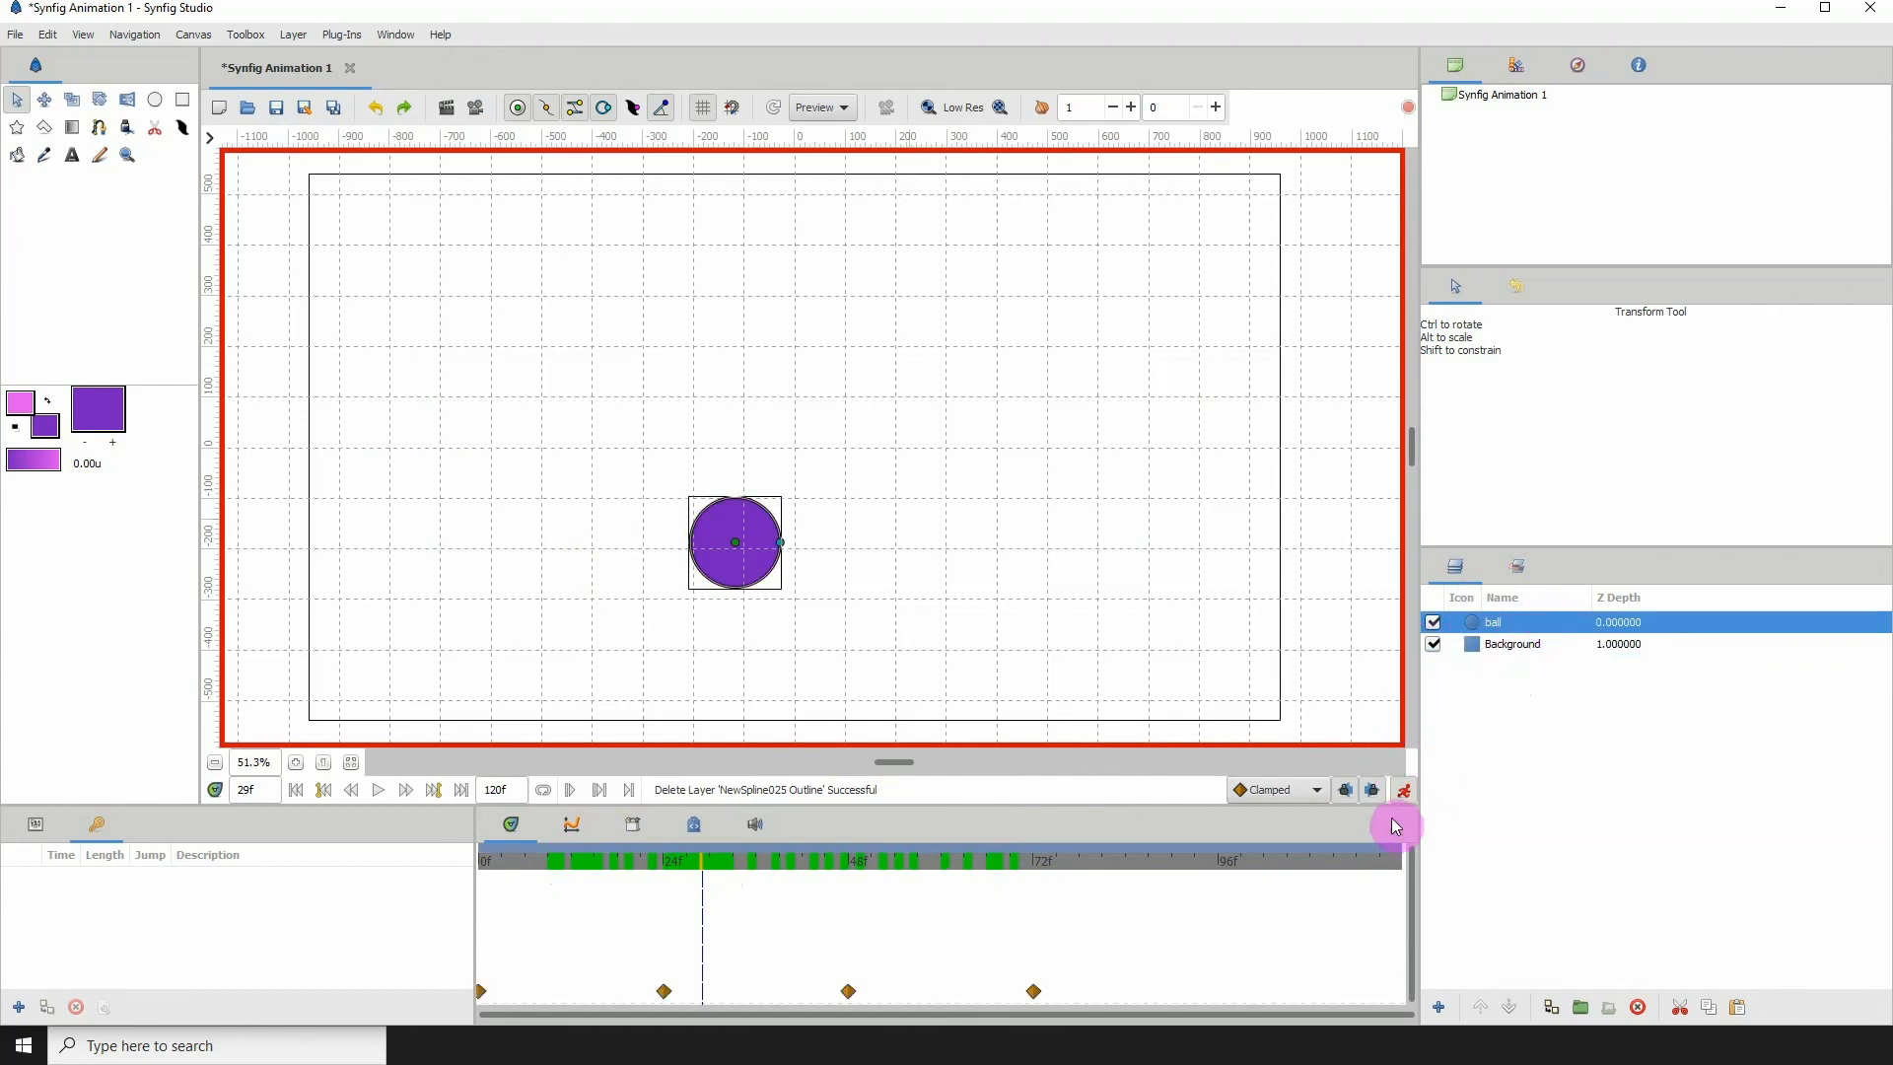
{"action": "left_click", "coordinate": [1397, 801]}
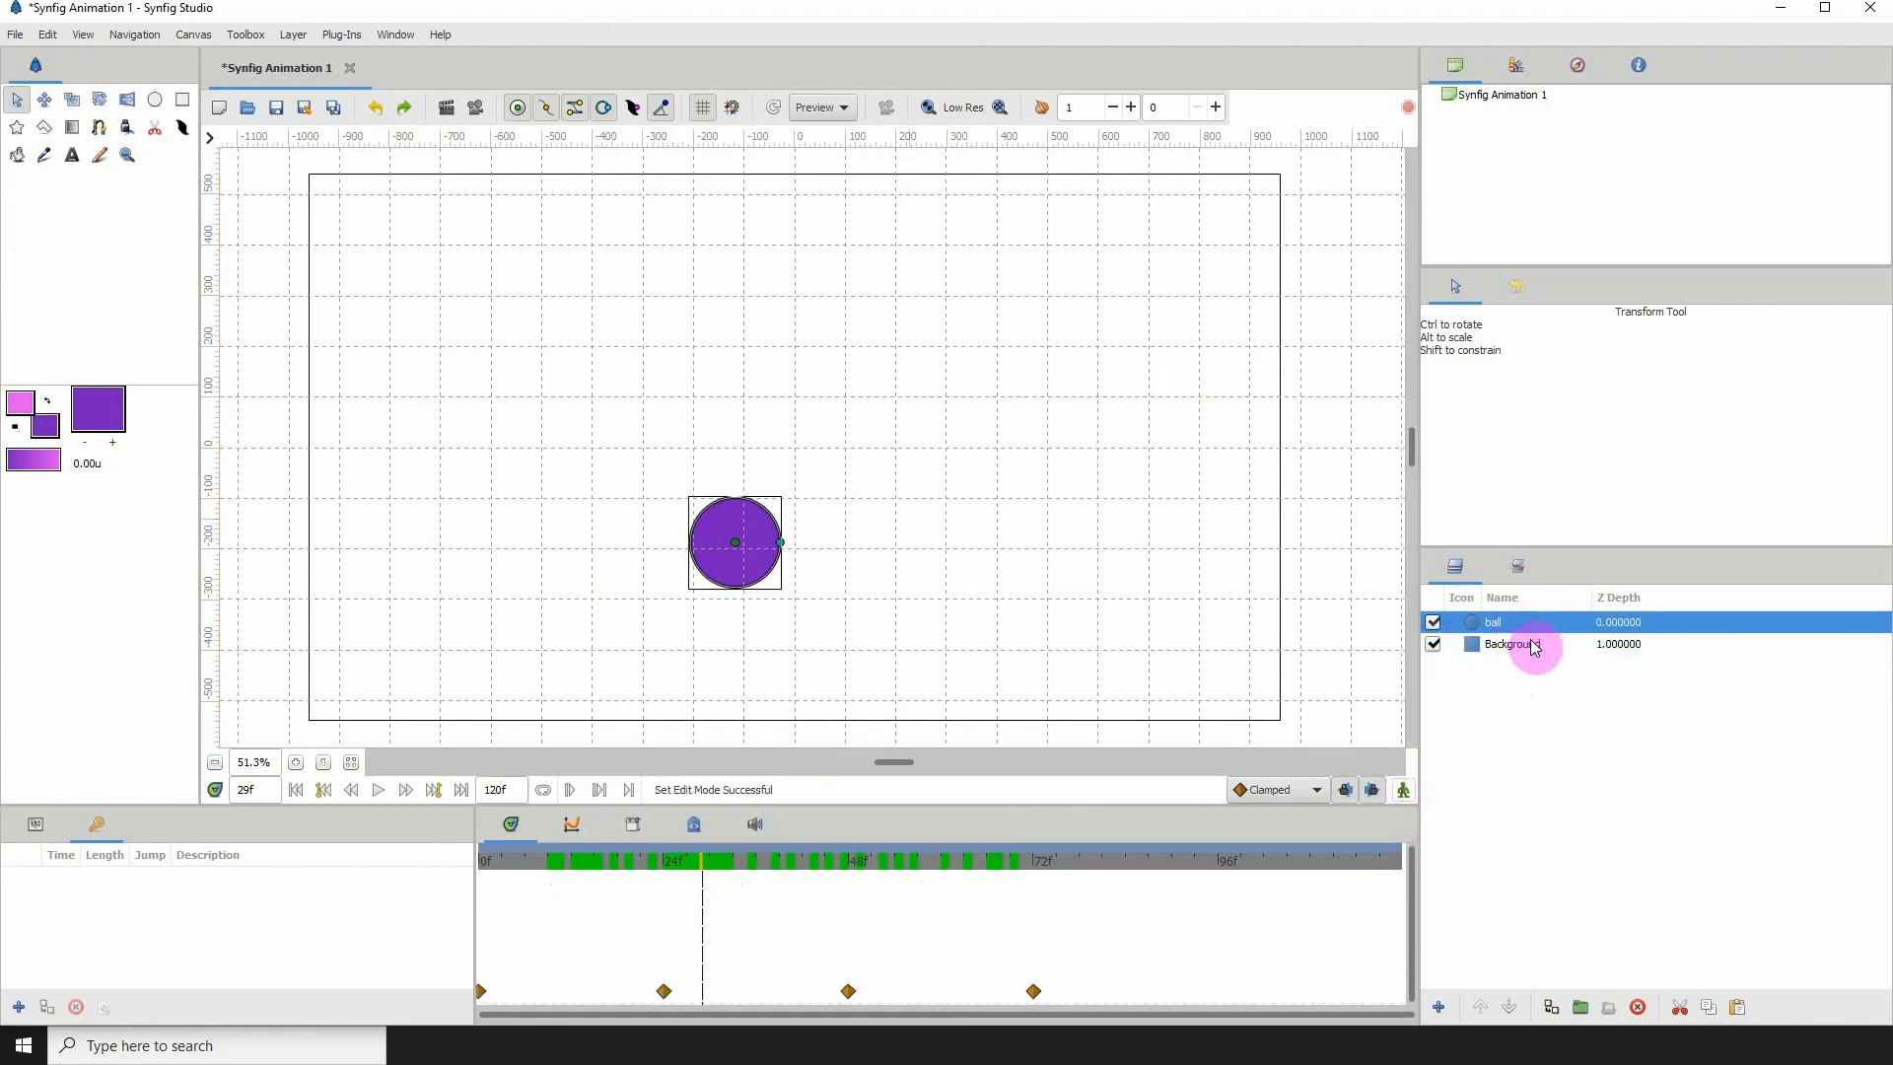
{"action": "key", "text": "ctrl+v"}
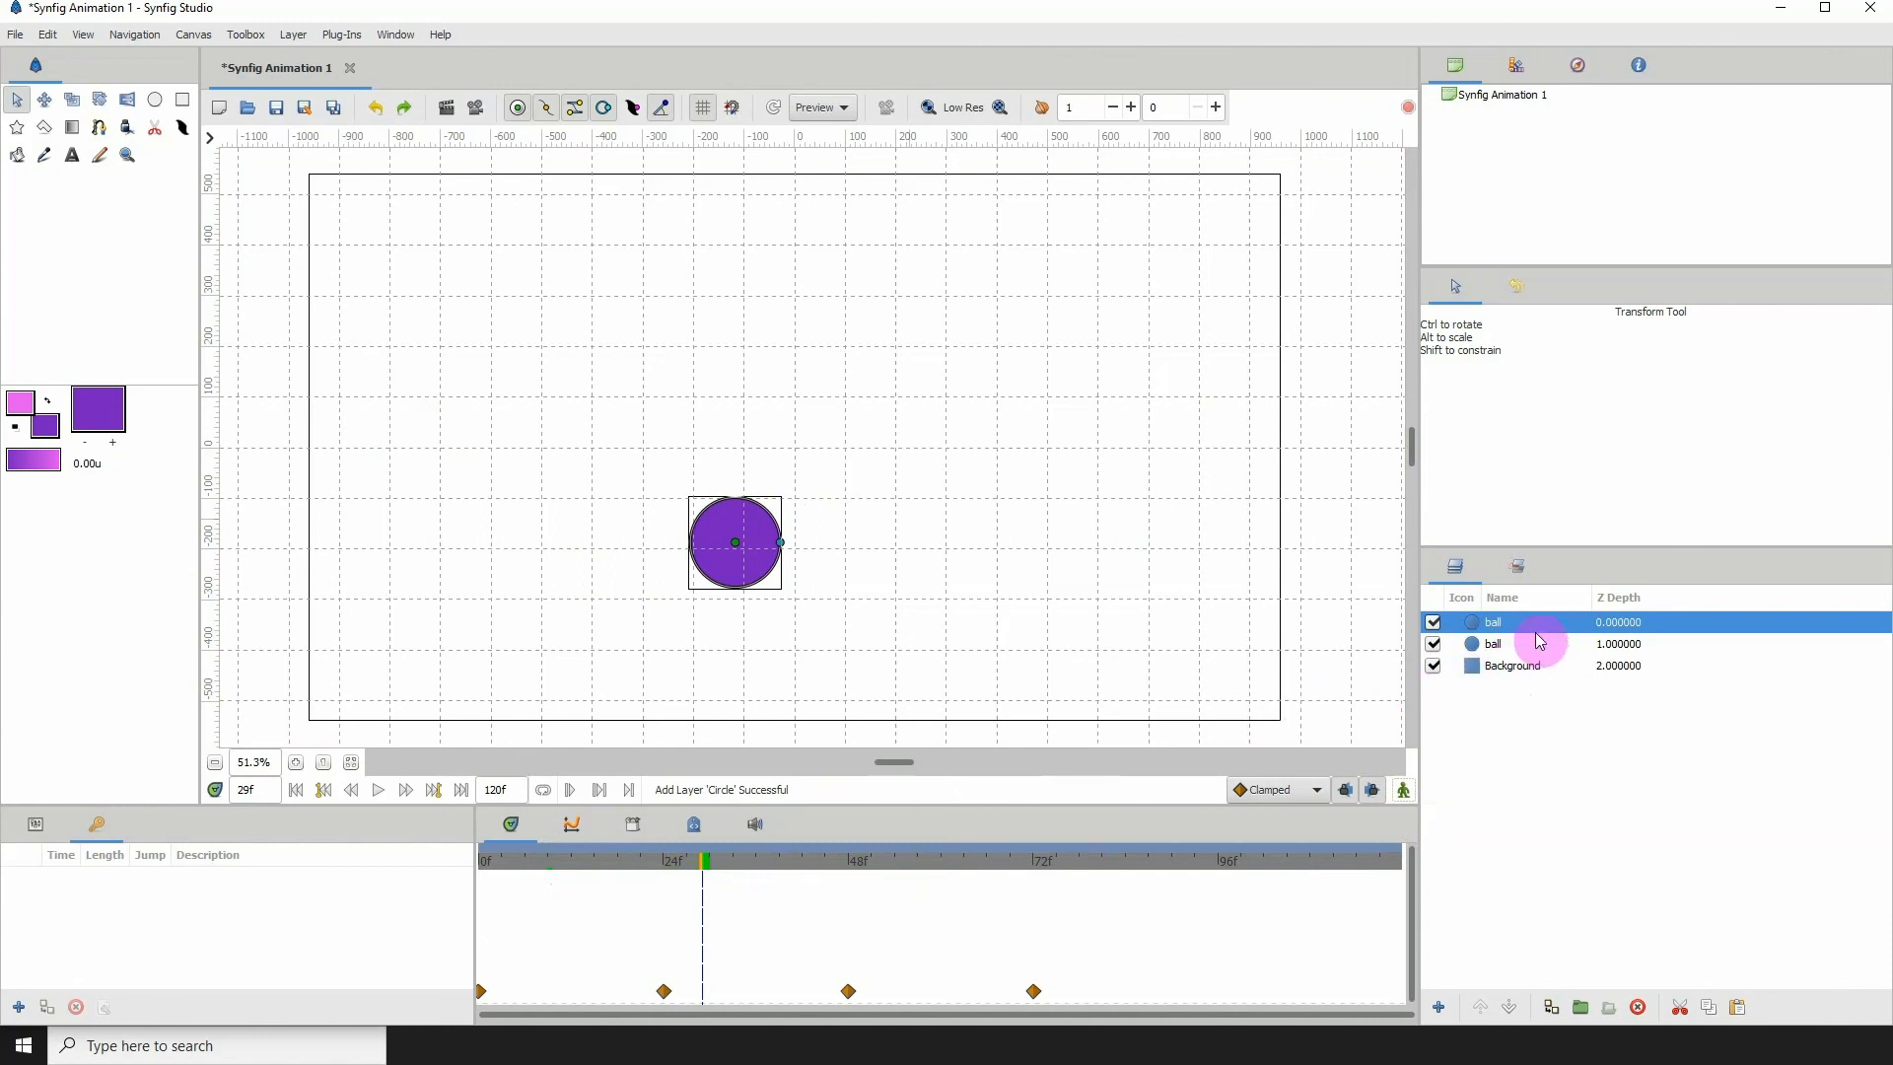
Step: Shift the duplicate ball's last three waypoints earlier, to about frames 18, 41 and 61
{"action": "left_click_drag", "start_coordinate": [1027, 993], "coordinate": [963, 992]}
{"action": "left_click_drag", "start_coordinate": [845, 992], "coordinate": [795, 994]}
{"action": "left_click_drag", "start_coordinate": [663, 991], "coordinate": [615, 990]}
{"action": "left_click_drag", "start_coordinate": [962, 991], "coordinate": [949, 992]}
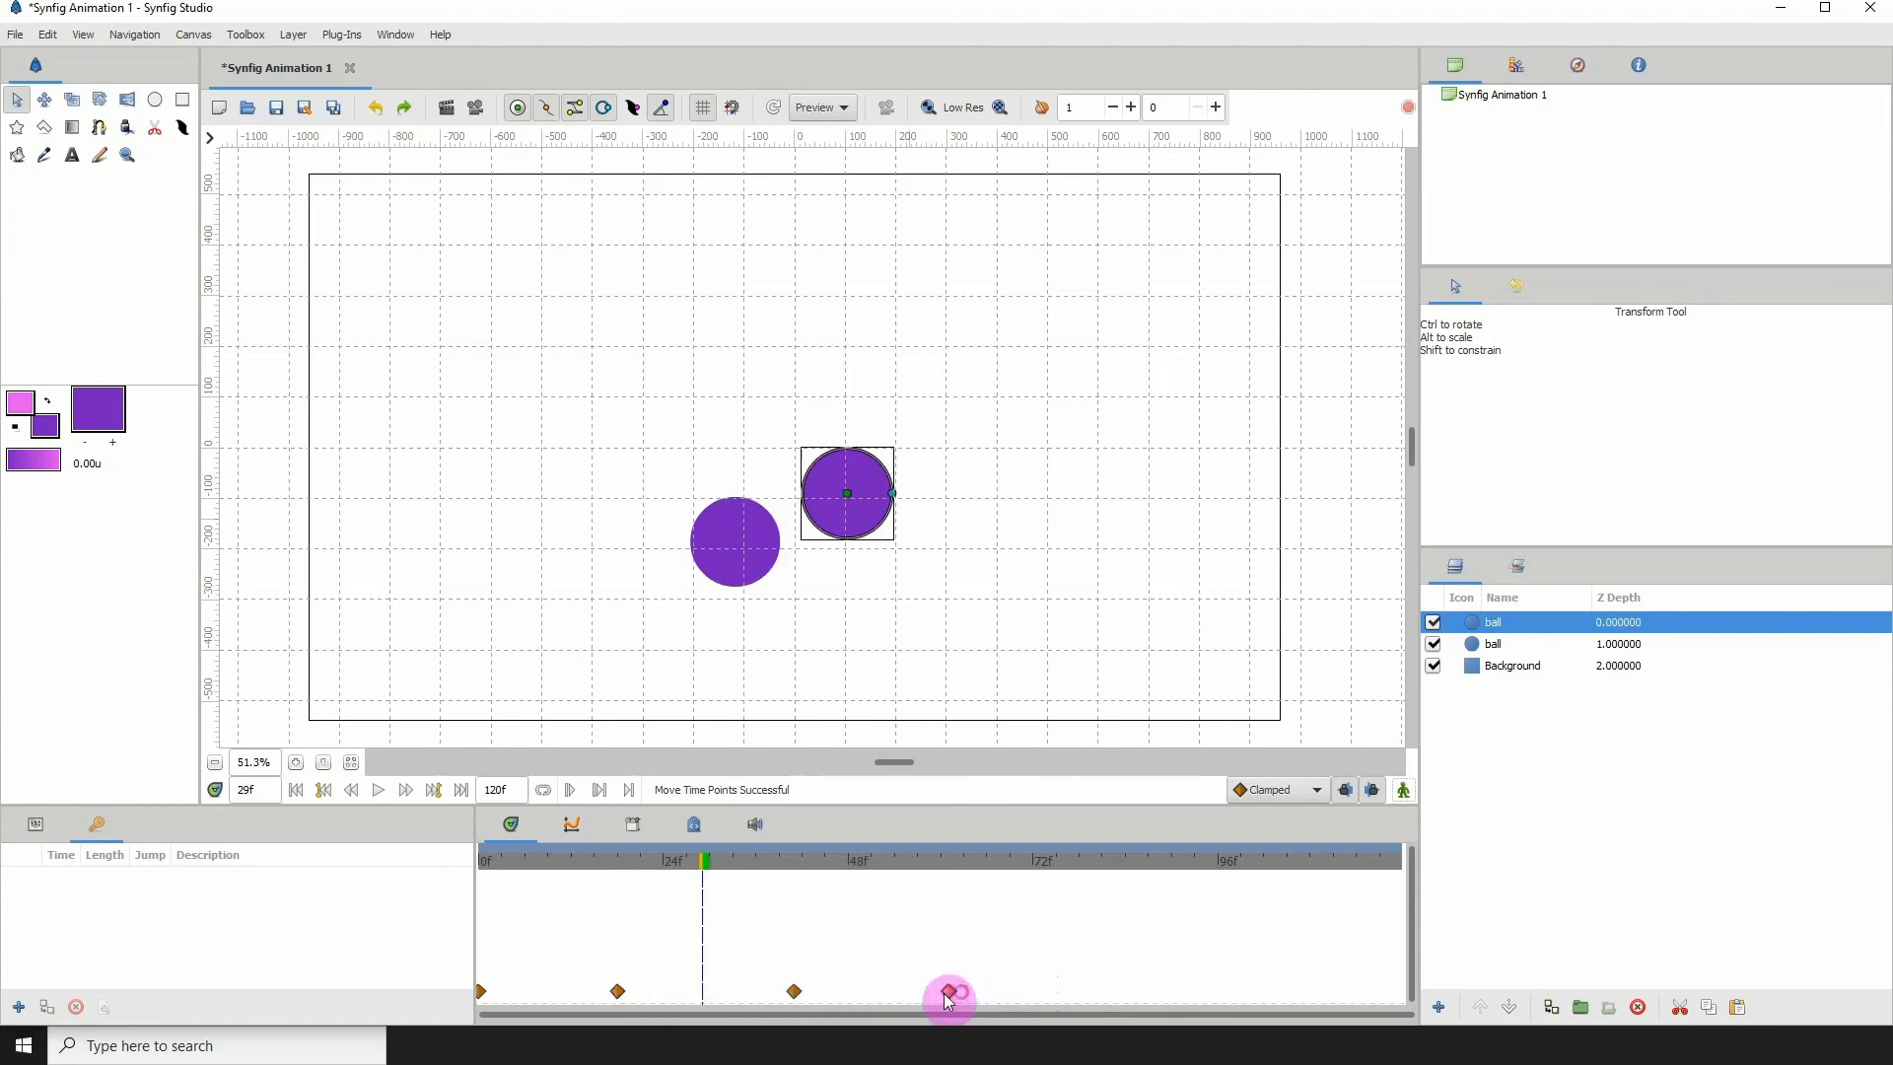
Step: Play the animation from frame 0 and scrub back to frame 43 to compare the two balls' motion
{"action": "left_click_drag", "start_coordinate": [581, 875], "coordinate": [482, 860]}
{"action": "key", "text": "space"}
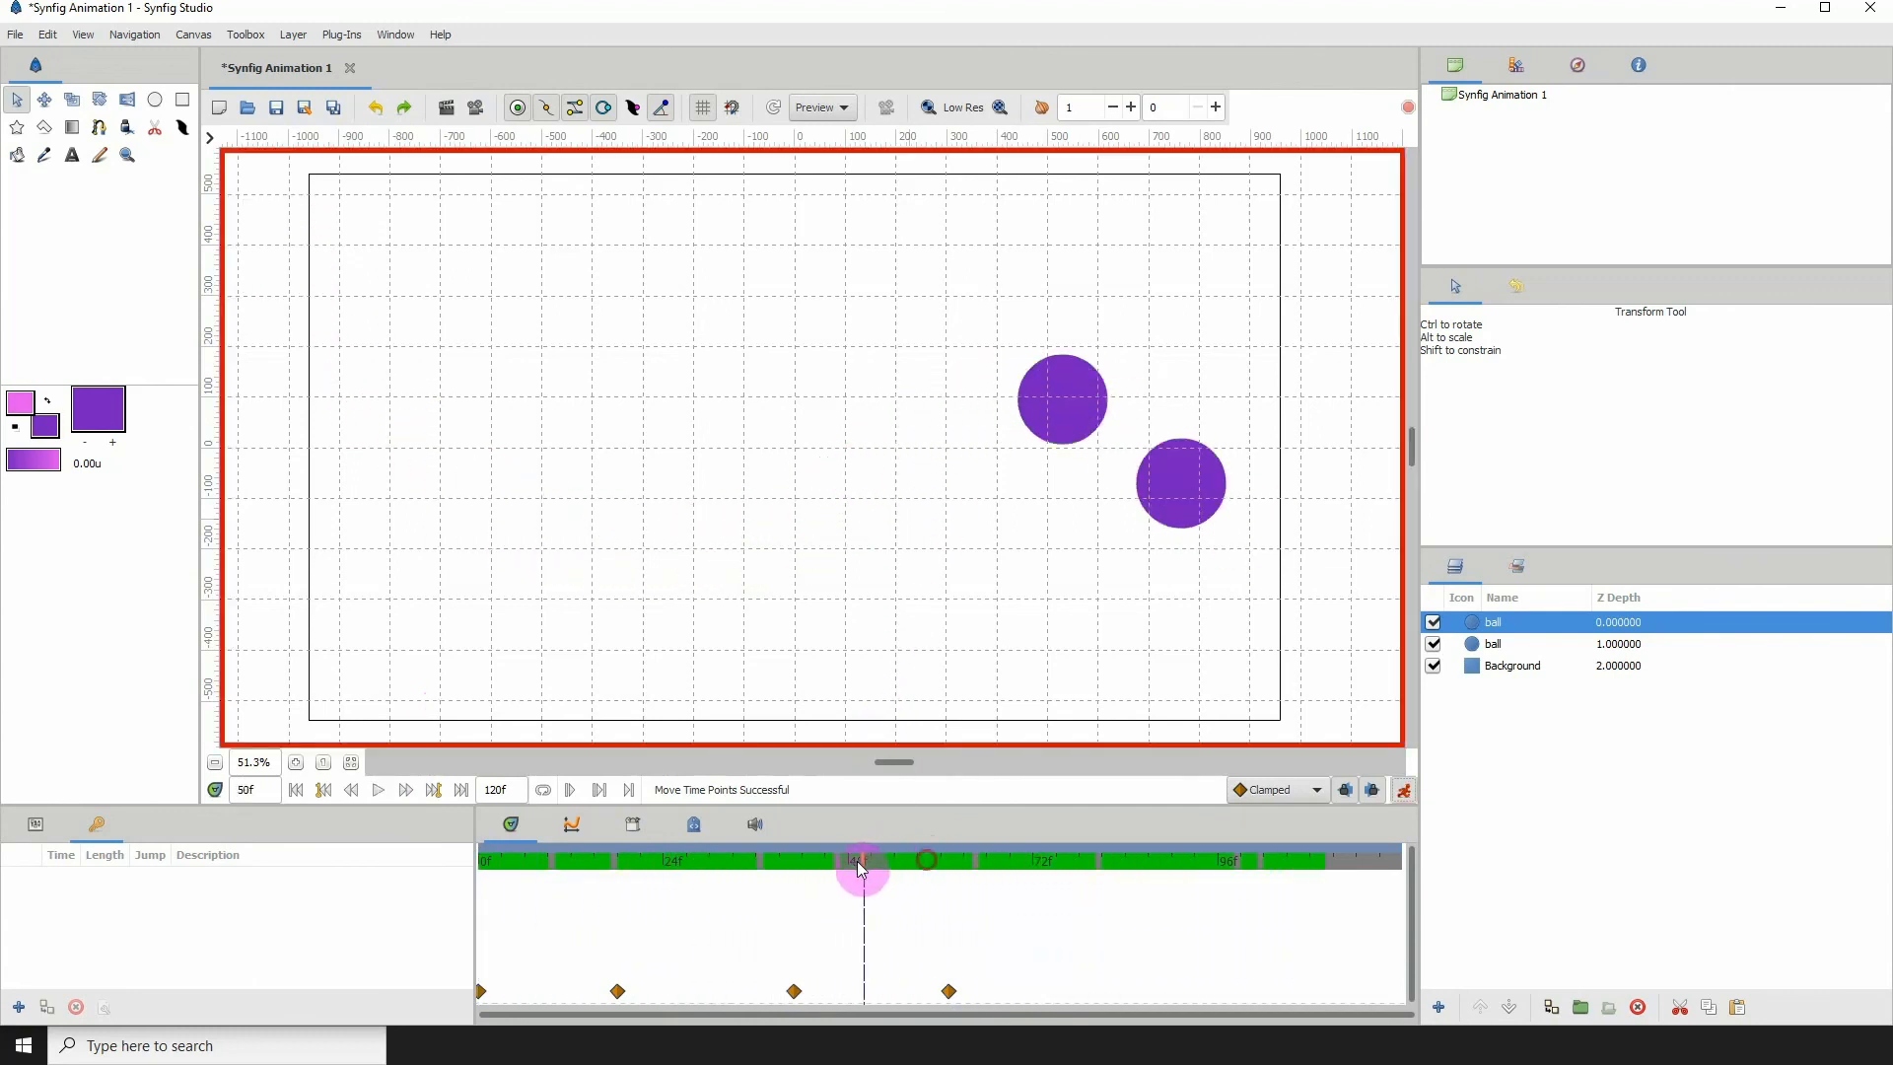
{"action": "left_click_drag", "start_coordinate": [927, 860], "coordinate": [809, 857]}
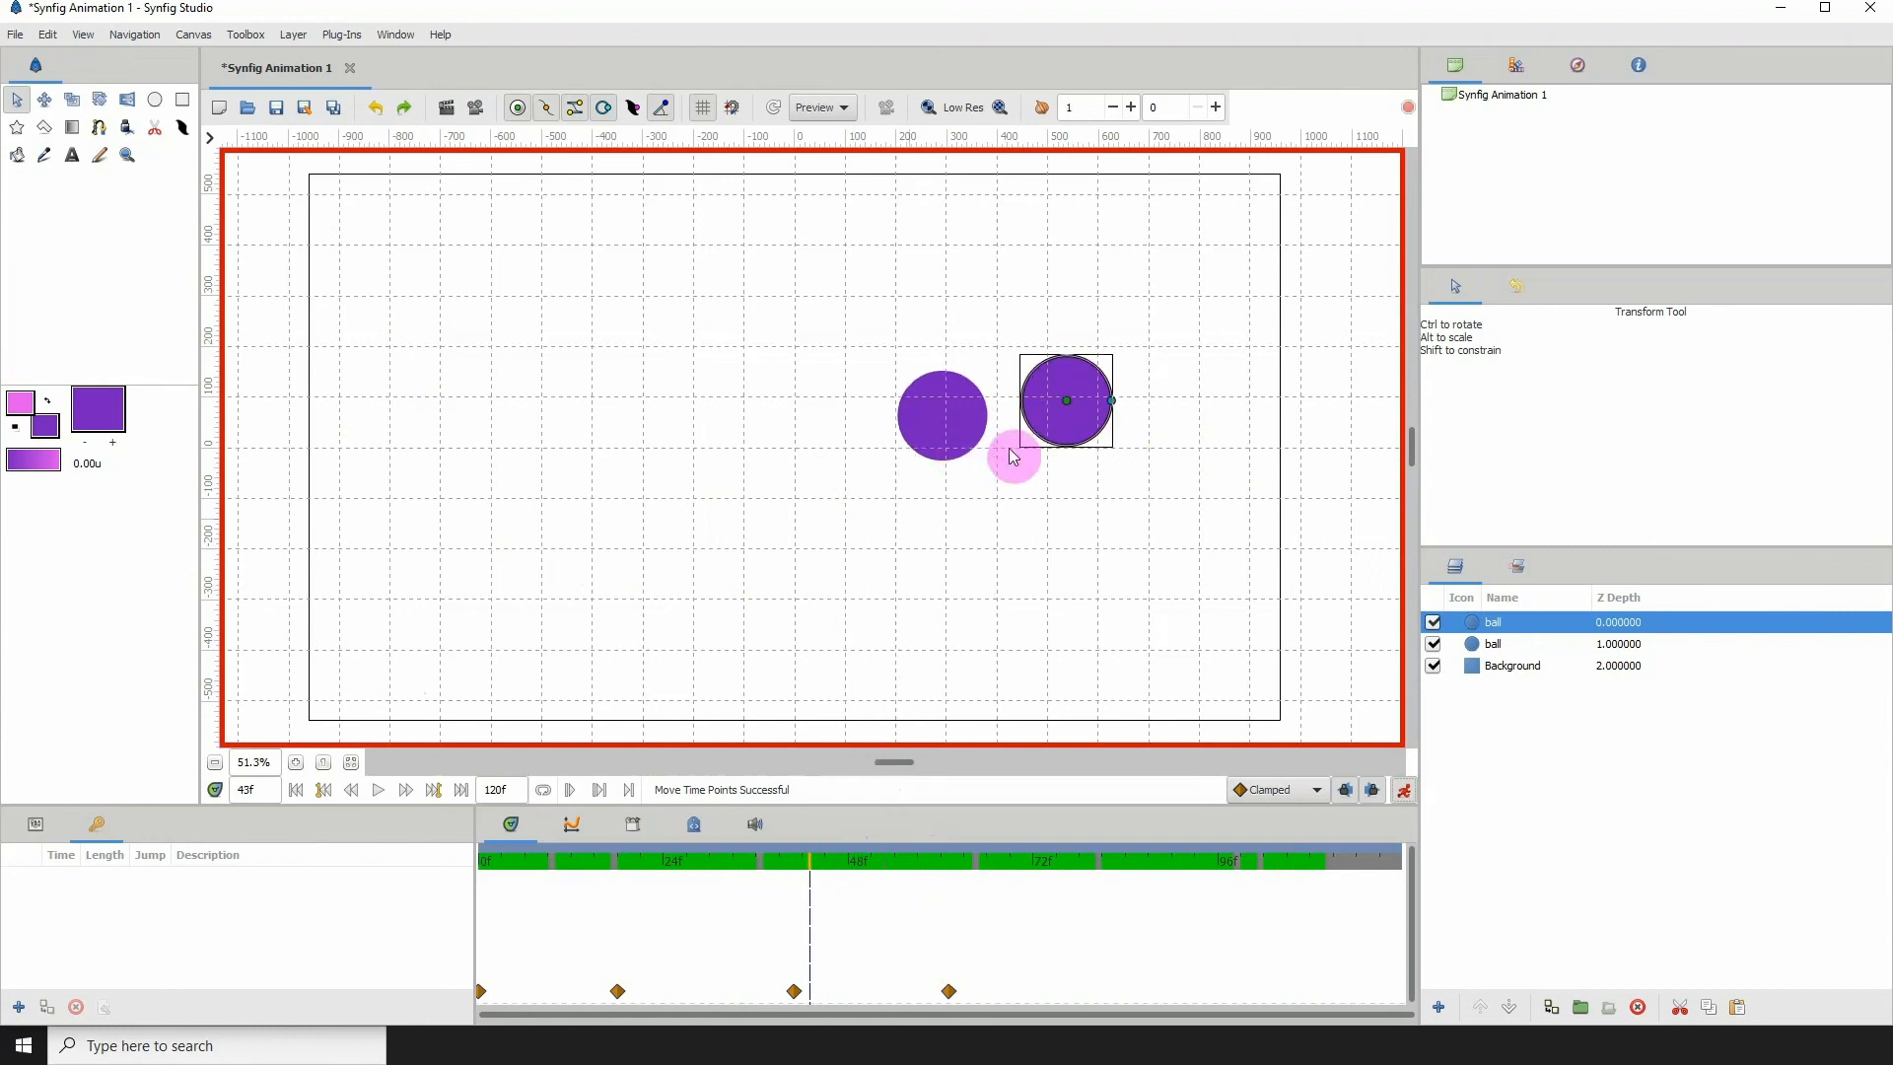